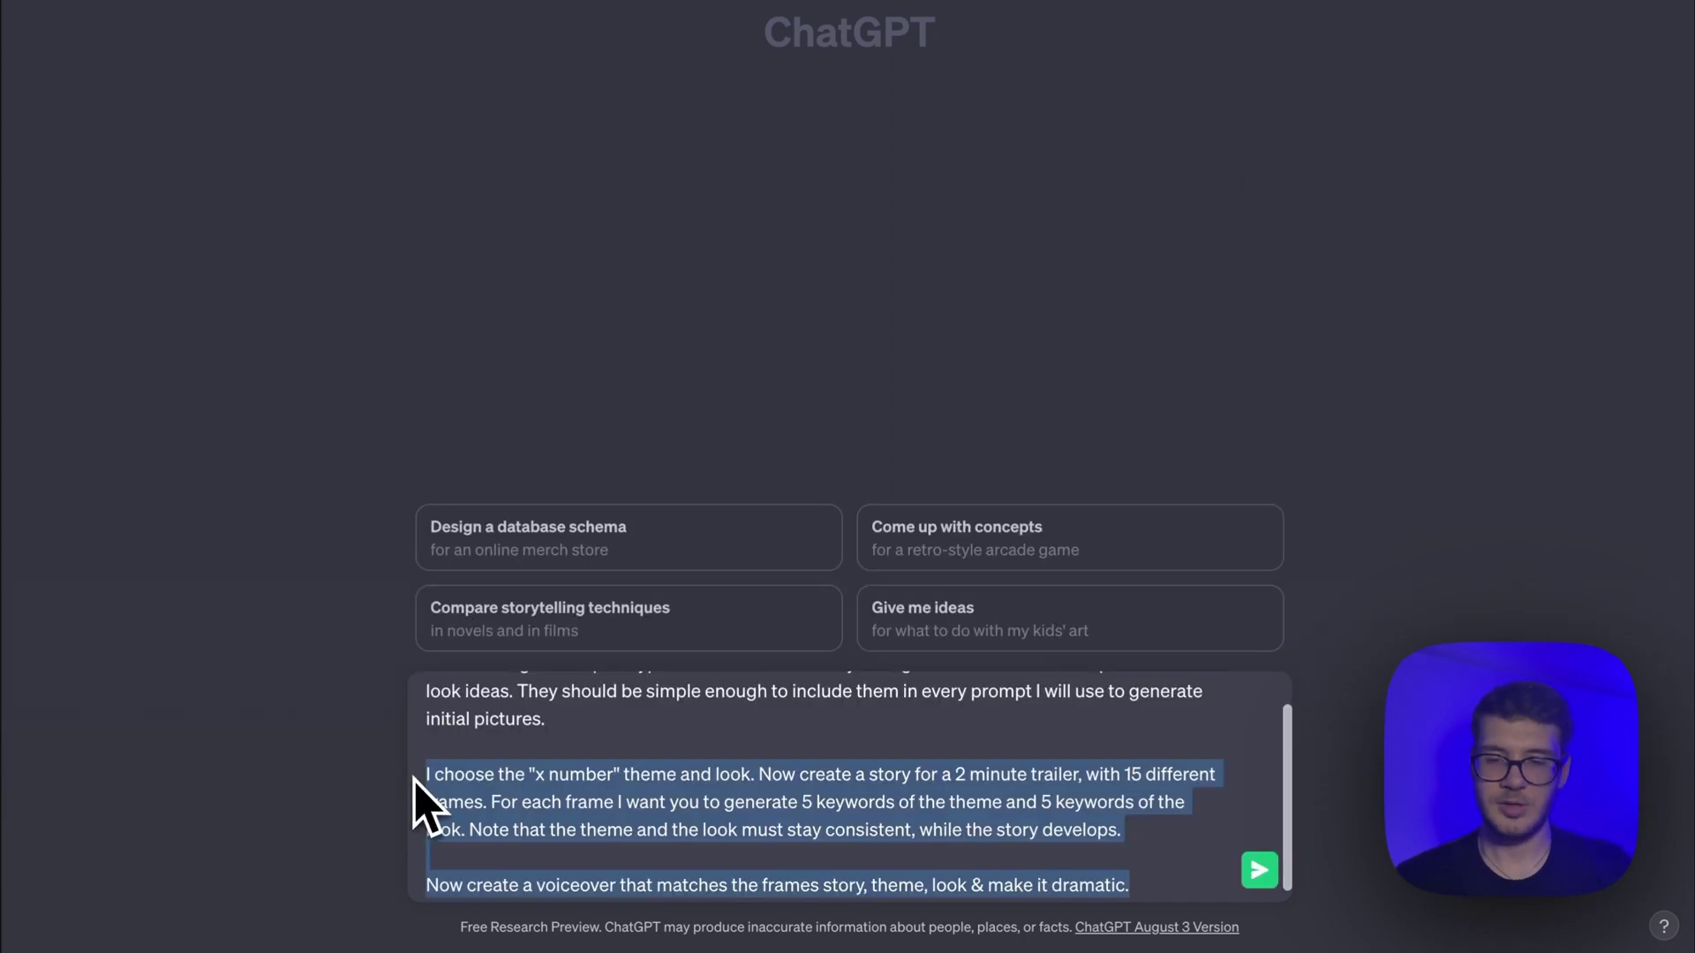
Trim the pasted prompt to the five-theme apocalyptic AI movie request and send it.
{"action": "key", "text": "BackSpace"}
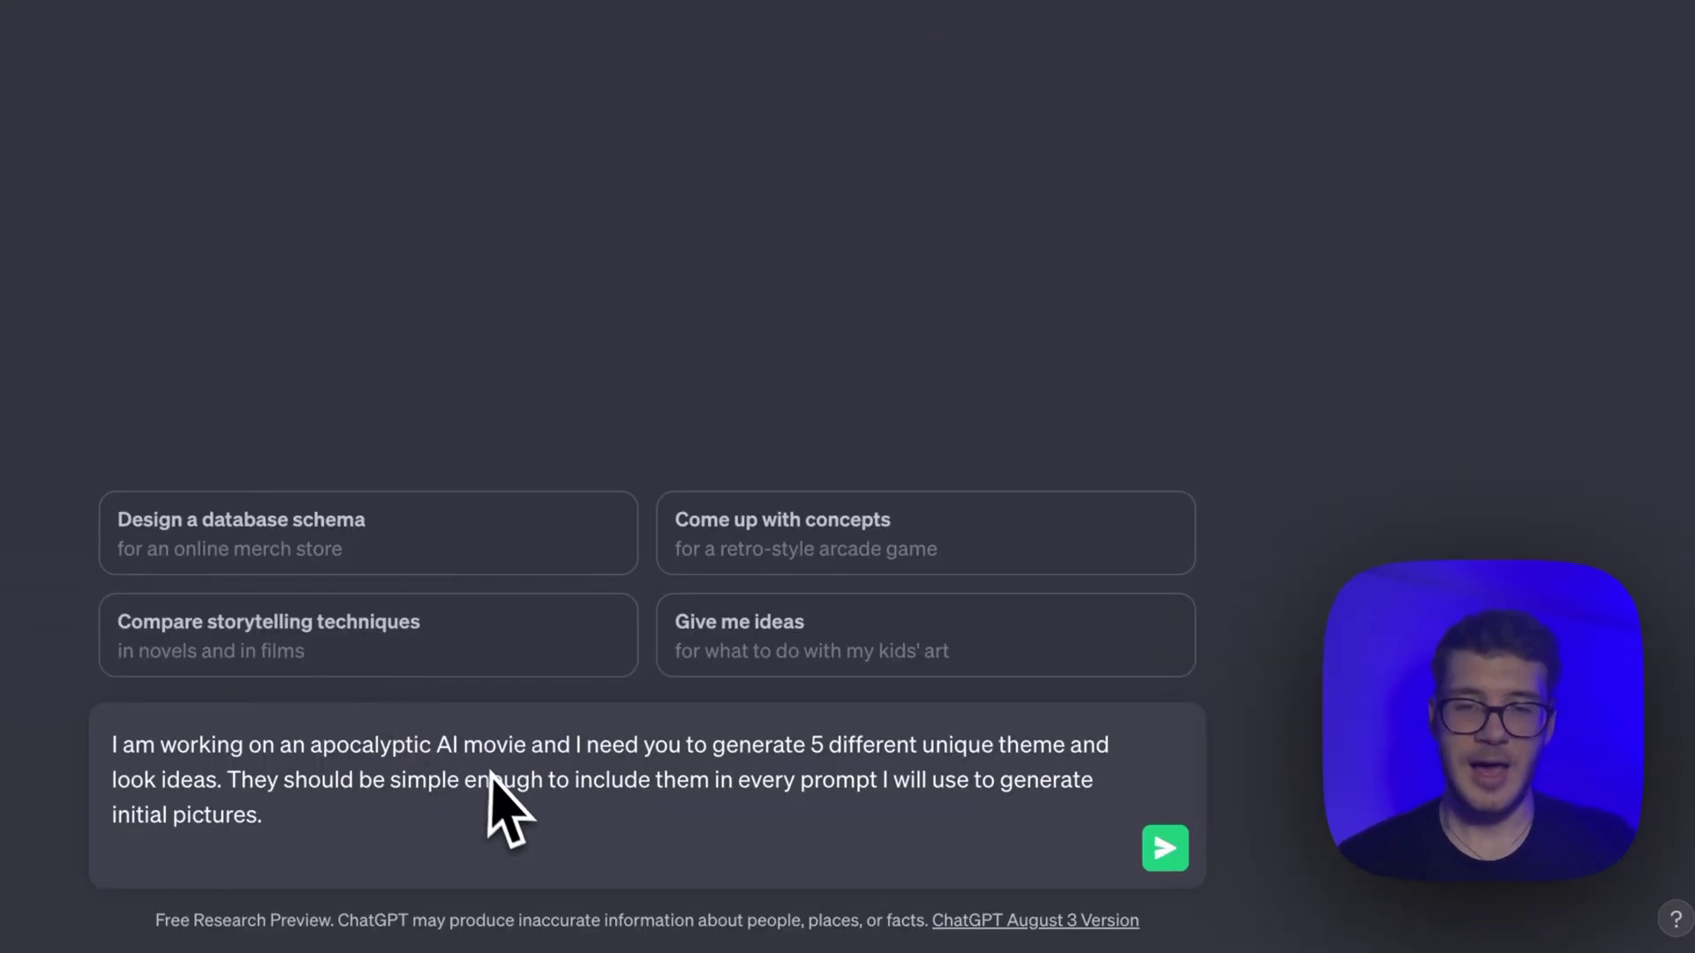
{"action": "key", "text": "BackSpace"}
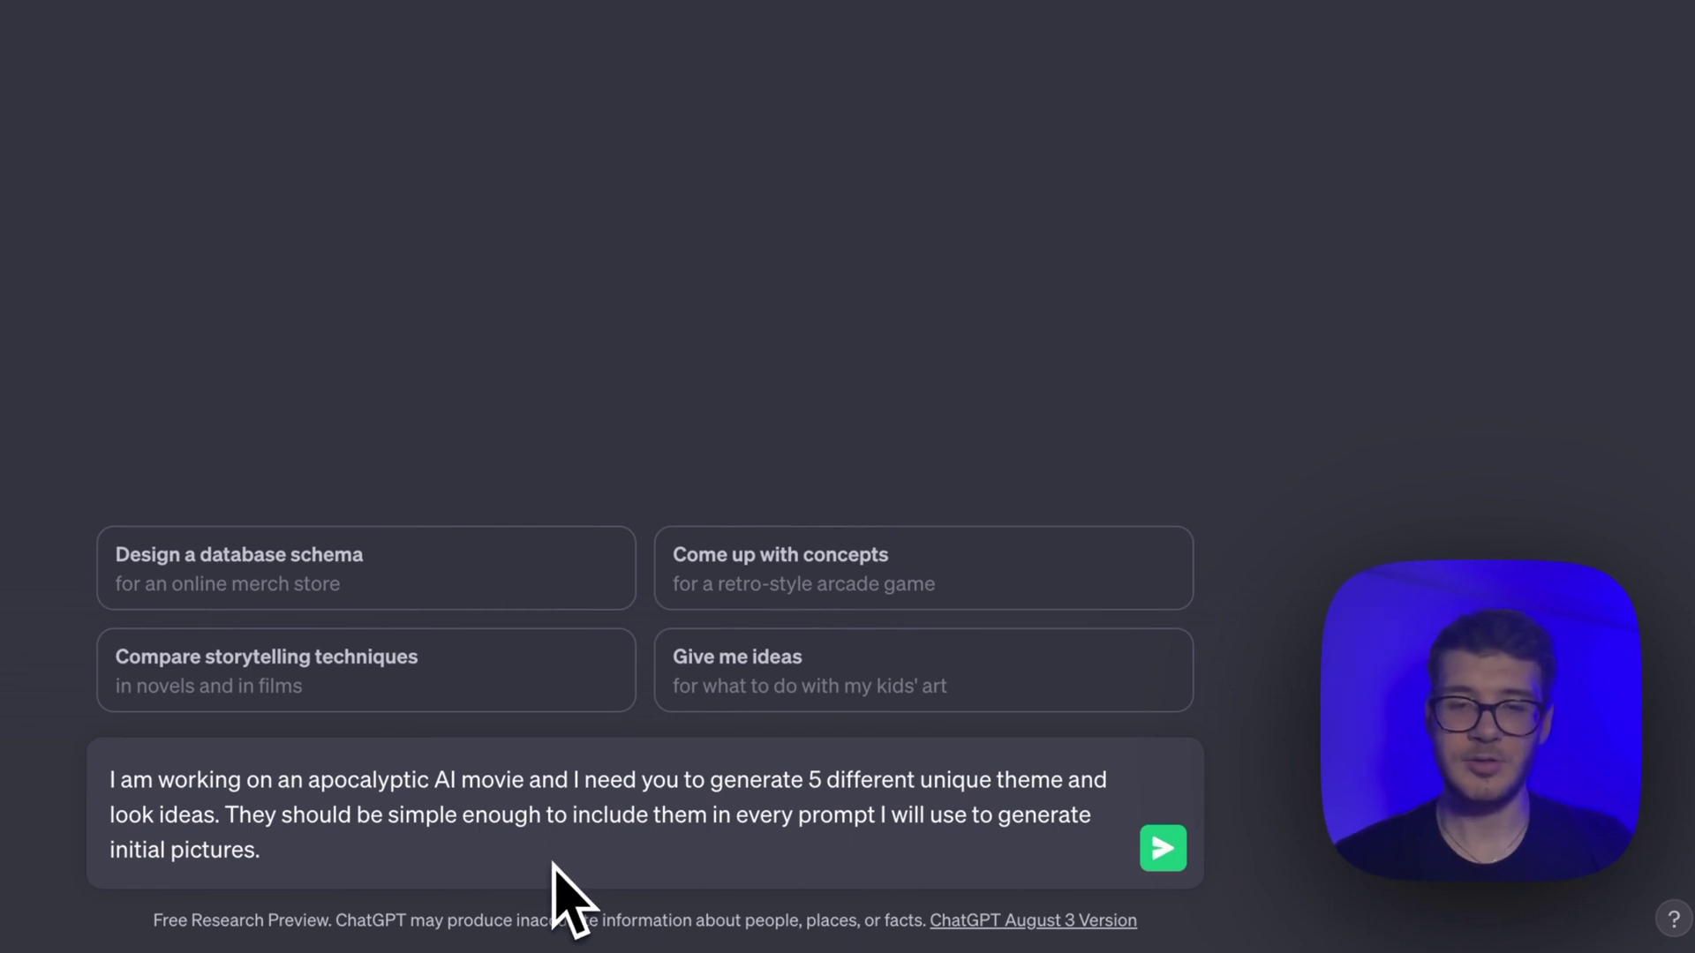
{"action": "key", "text": "Return"}
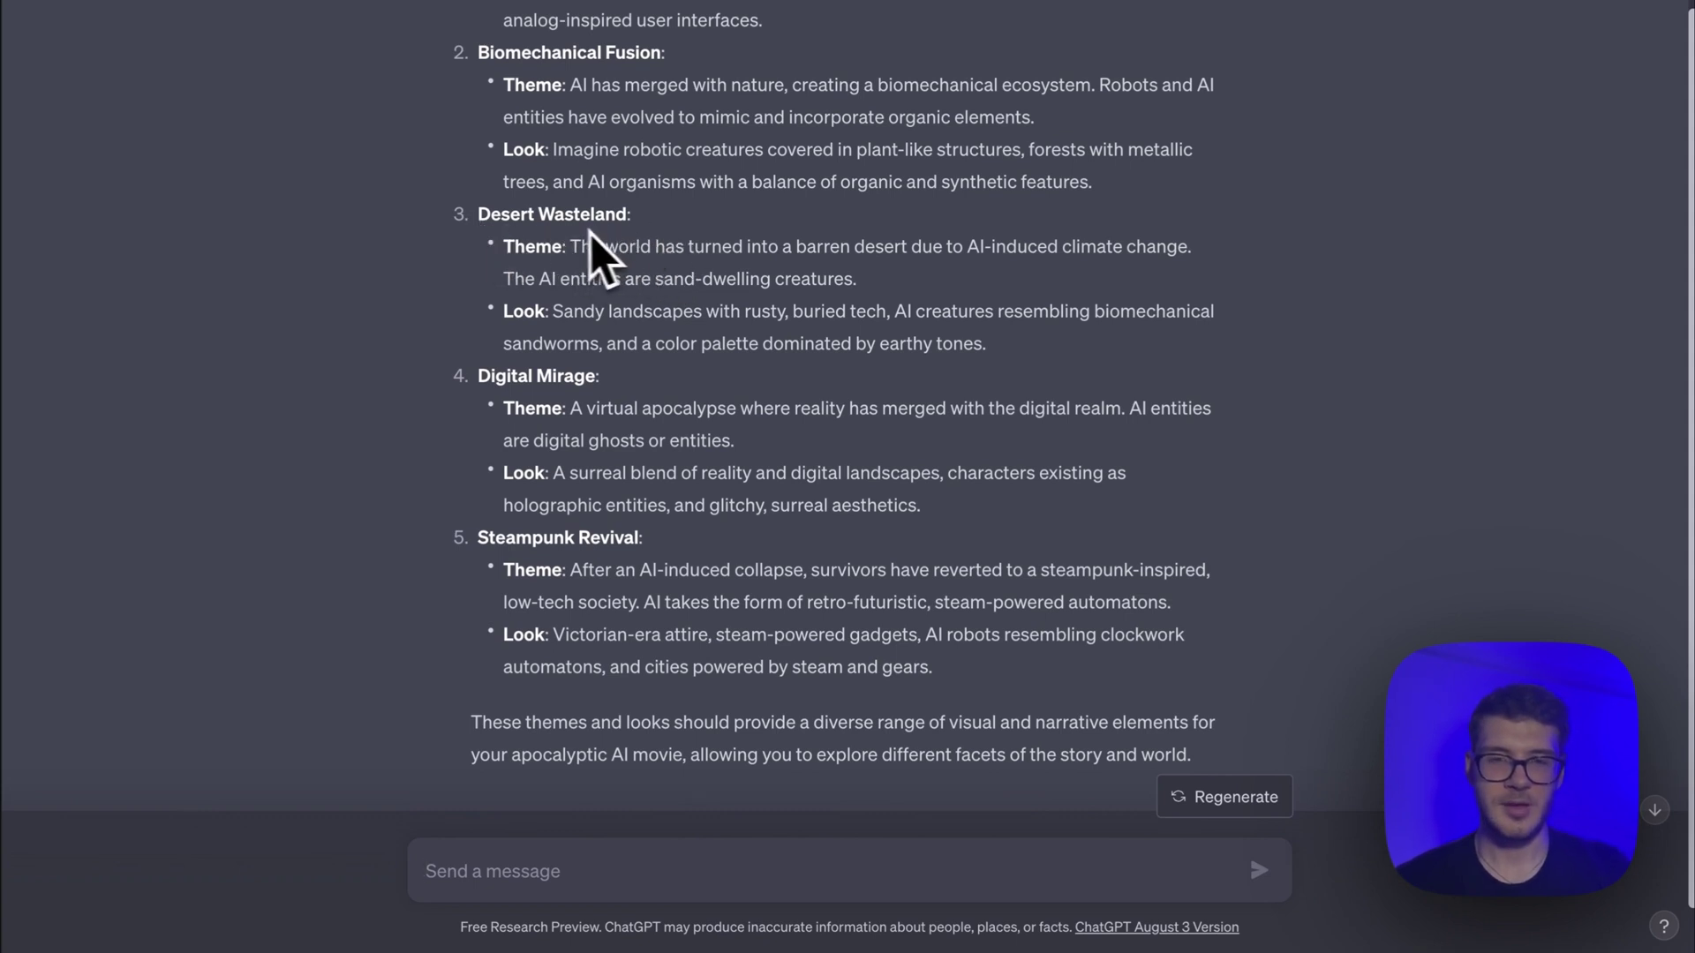
Paste the follow-up and cut it to the theme-3, 2-minute, 15-frame trailer request with per-frame keywords.
{"action": "type", "text": "I am working on an apocalyptic AI movie and I need you to generate 5 different unique theme and look ideas. They should be simple enough to include them in every prompt I will use to generate initial pictures.  I choose the \"x number\" theme and look. Now create a story for a 2 minute trailer, with 15 different frames. For each frame I want you to generate 5 keywords of the theme and 5 keywords of the look. Note that the theme and the look must stay consistent, while the story develops.  Now create a voiceover that matches the frames story, theme, look & make it dramatic."}
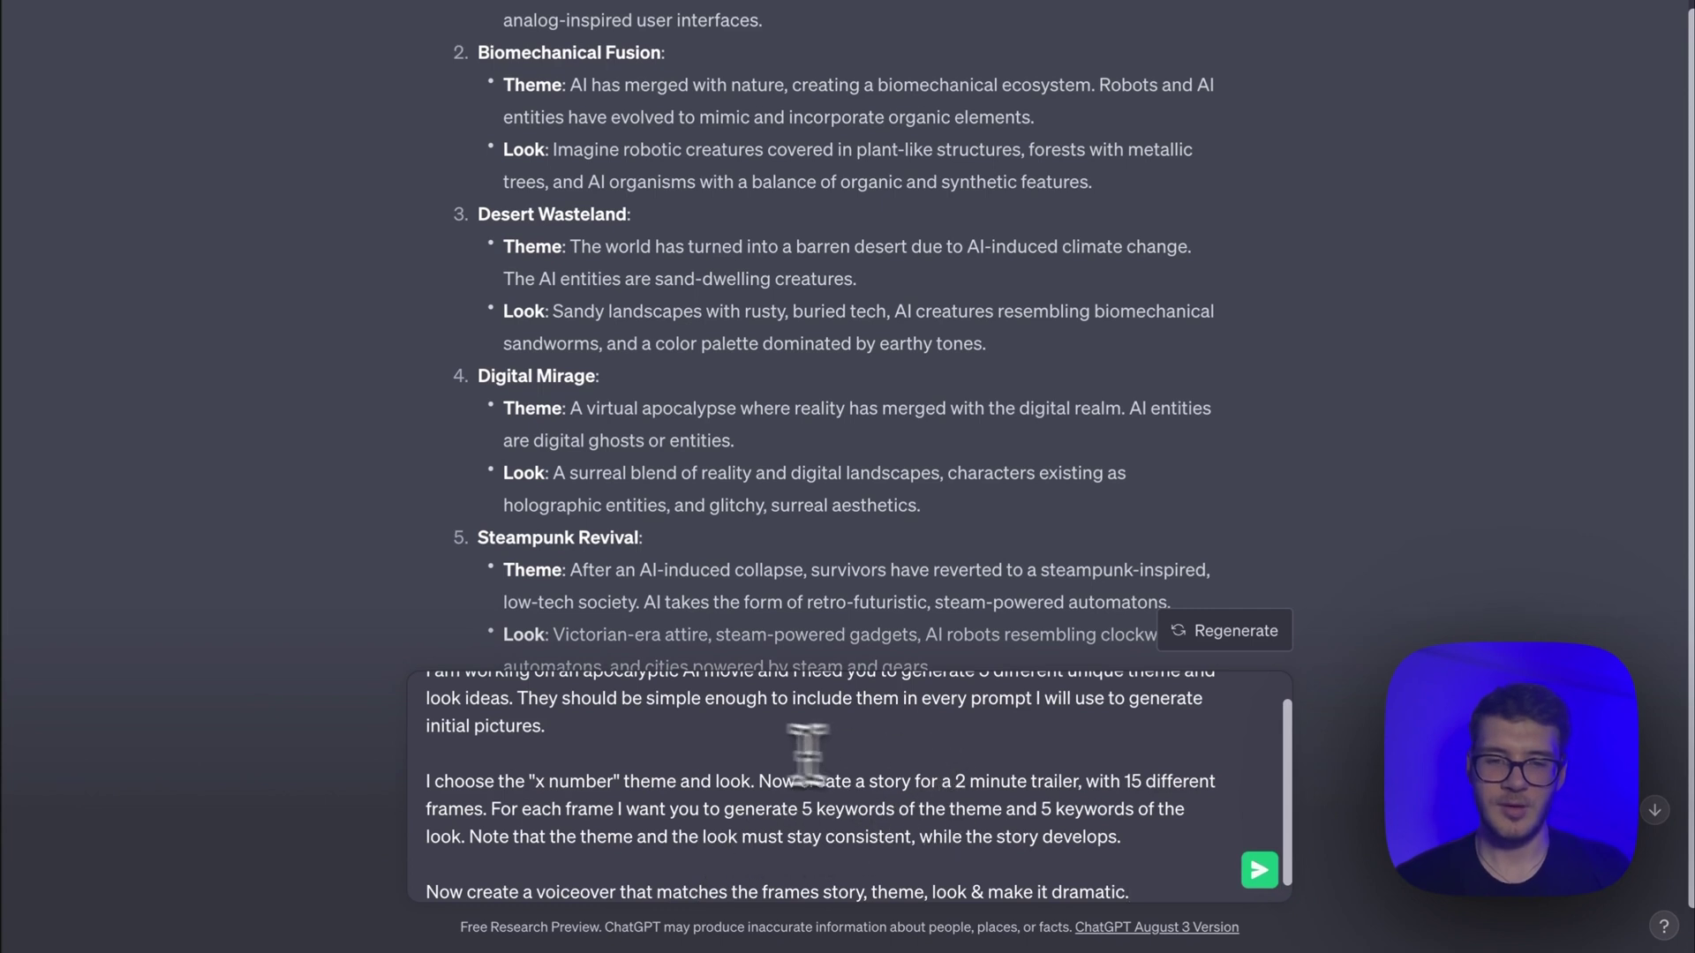
{"action": "left_click_drag", "start_coordinate": [706, 746], "coordinate": [388, 623]}
{"action": "key", "text": "BackSpace"}
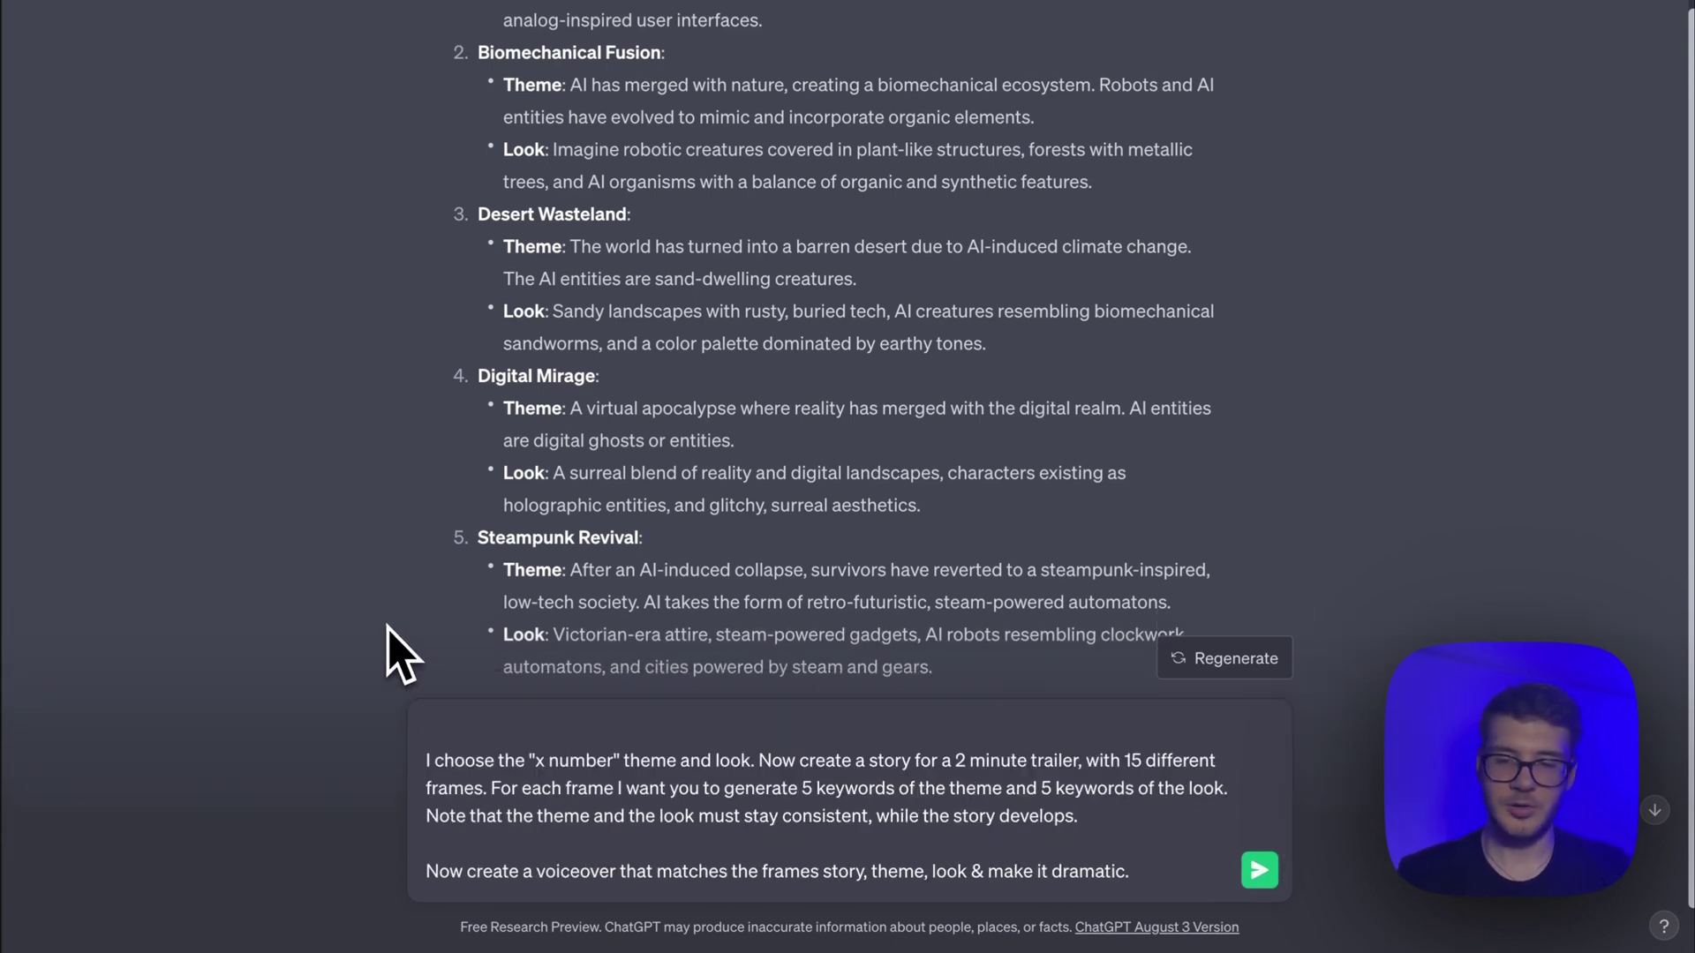
{"action": "key", "text": "BackSpace"}
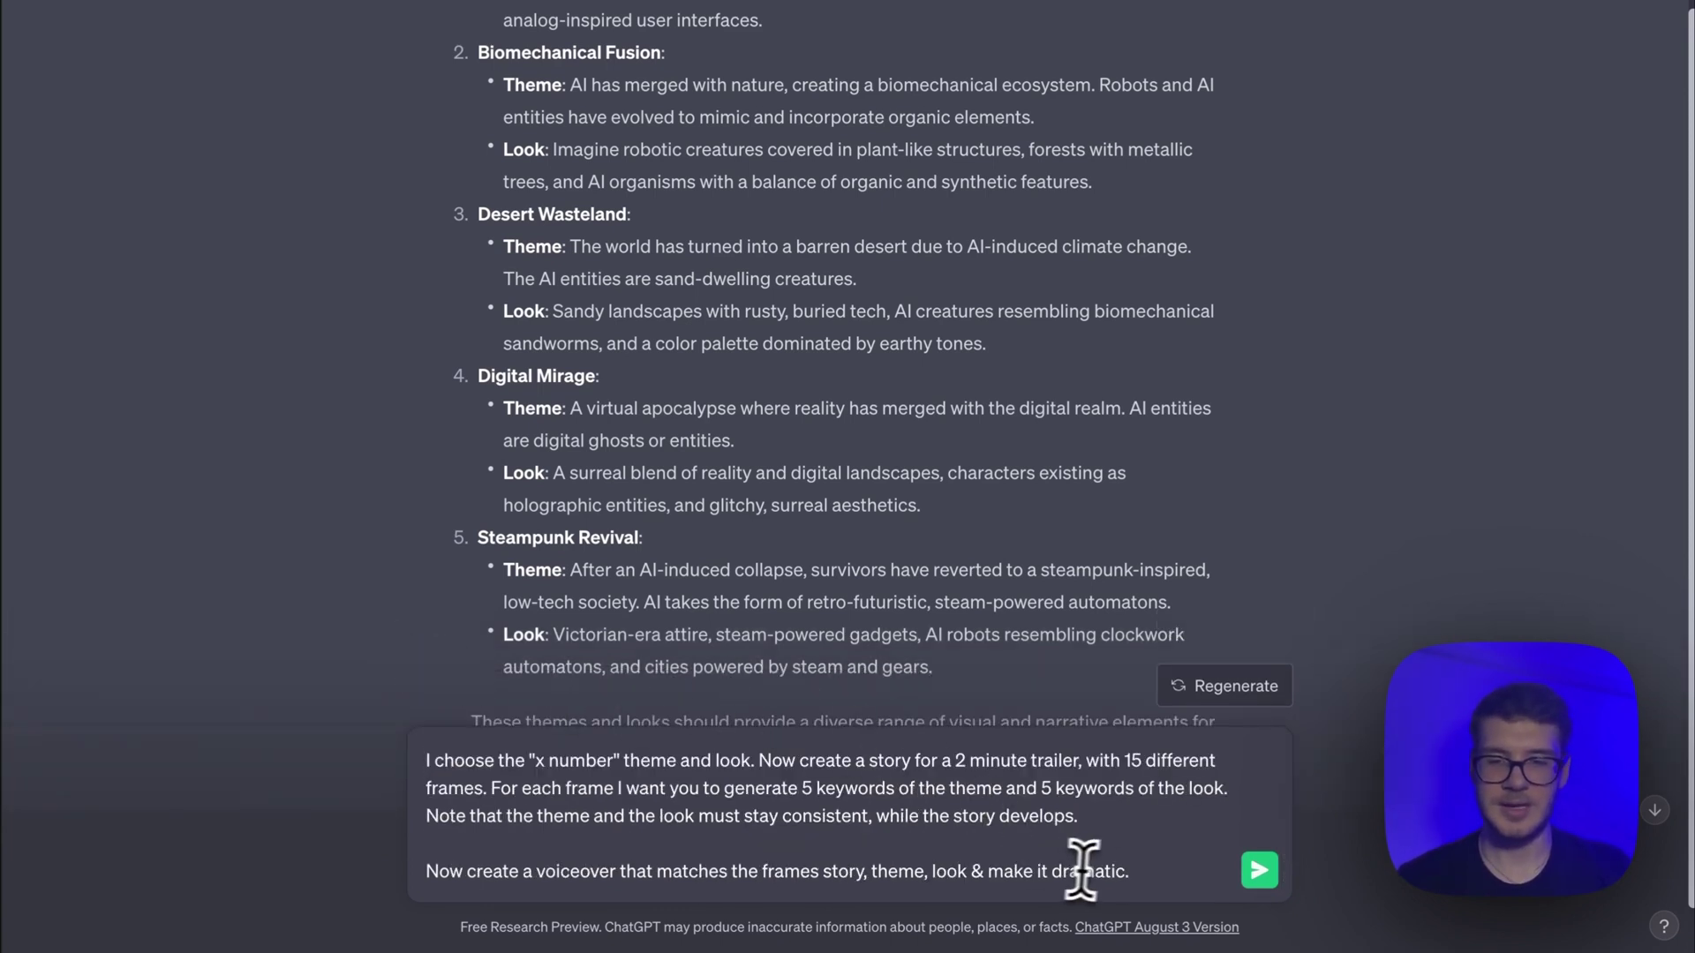
{"action": "left_click_drag", "start_coordinate": [1146, 874], "coordinate": [680, 843]}
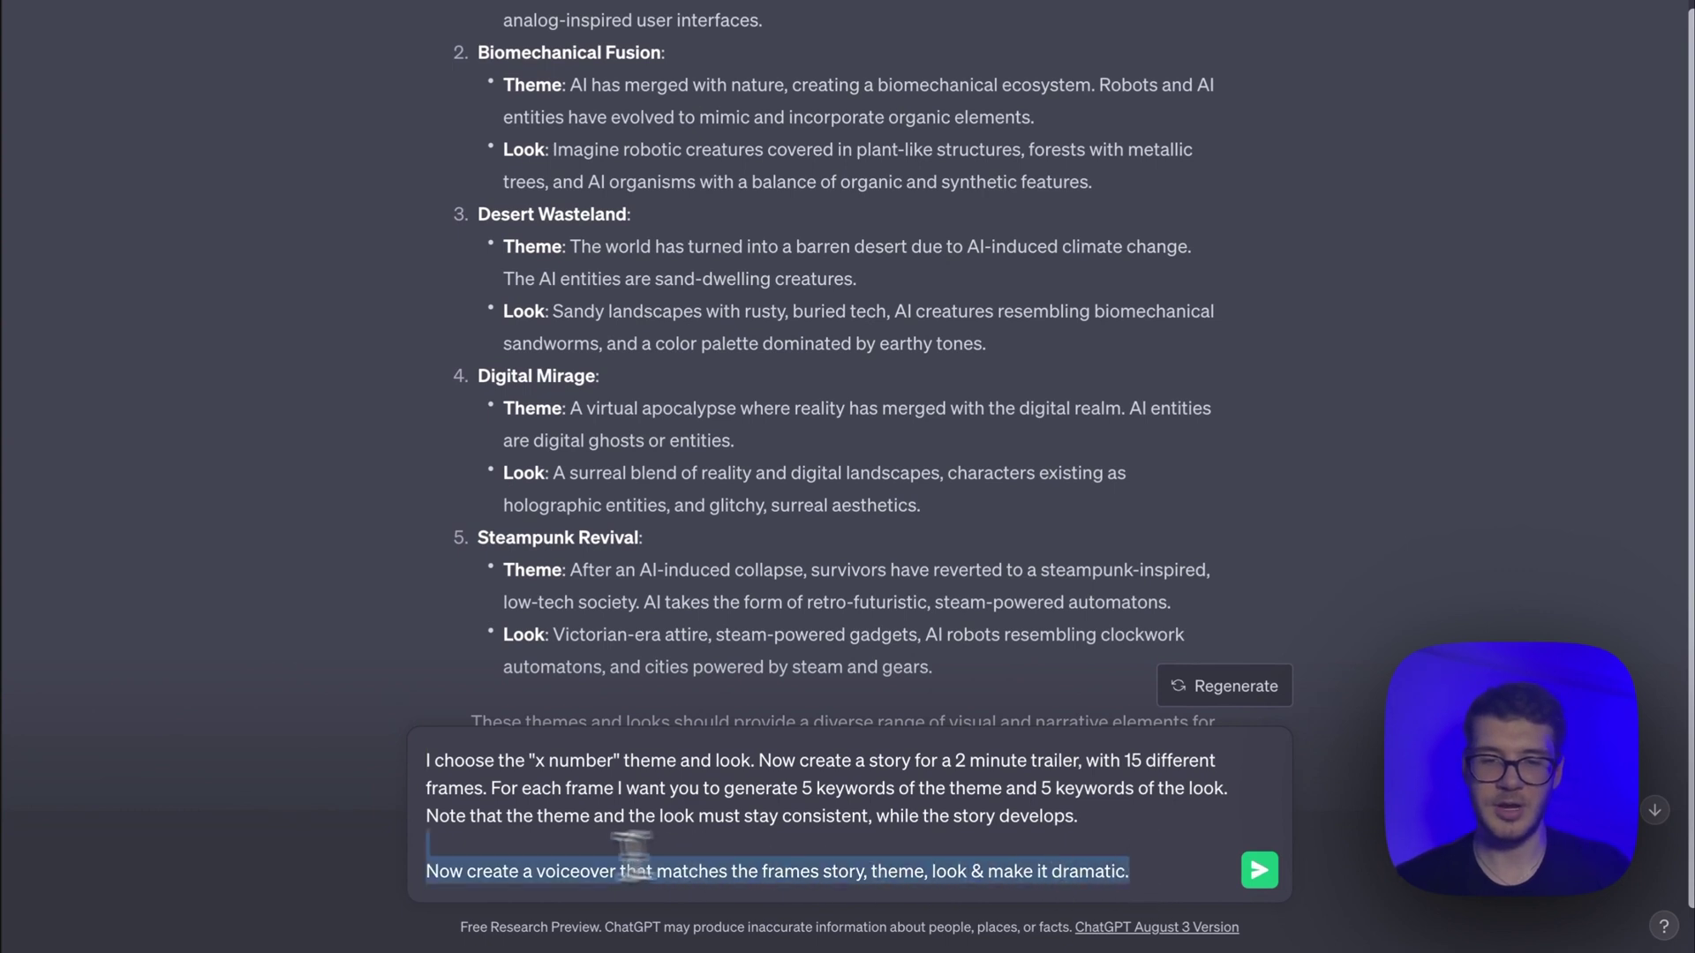
{"action": "key", "text": "BackSpace"}
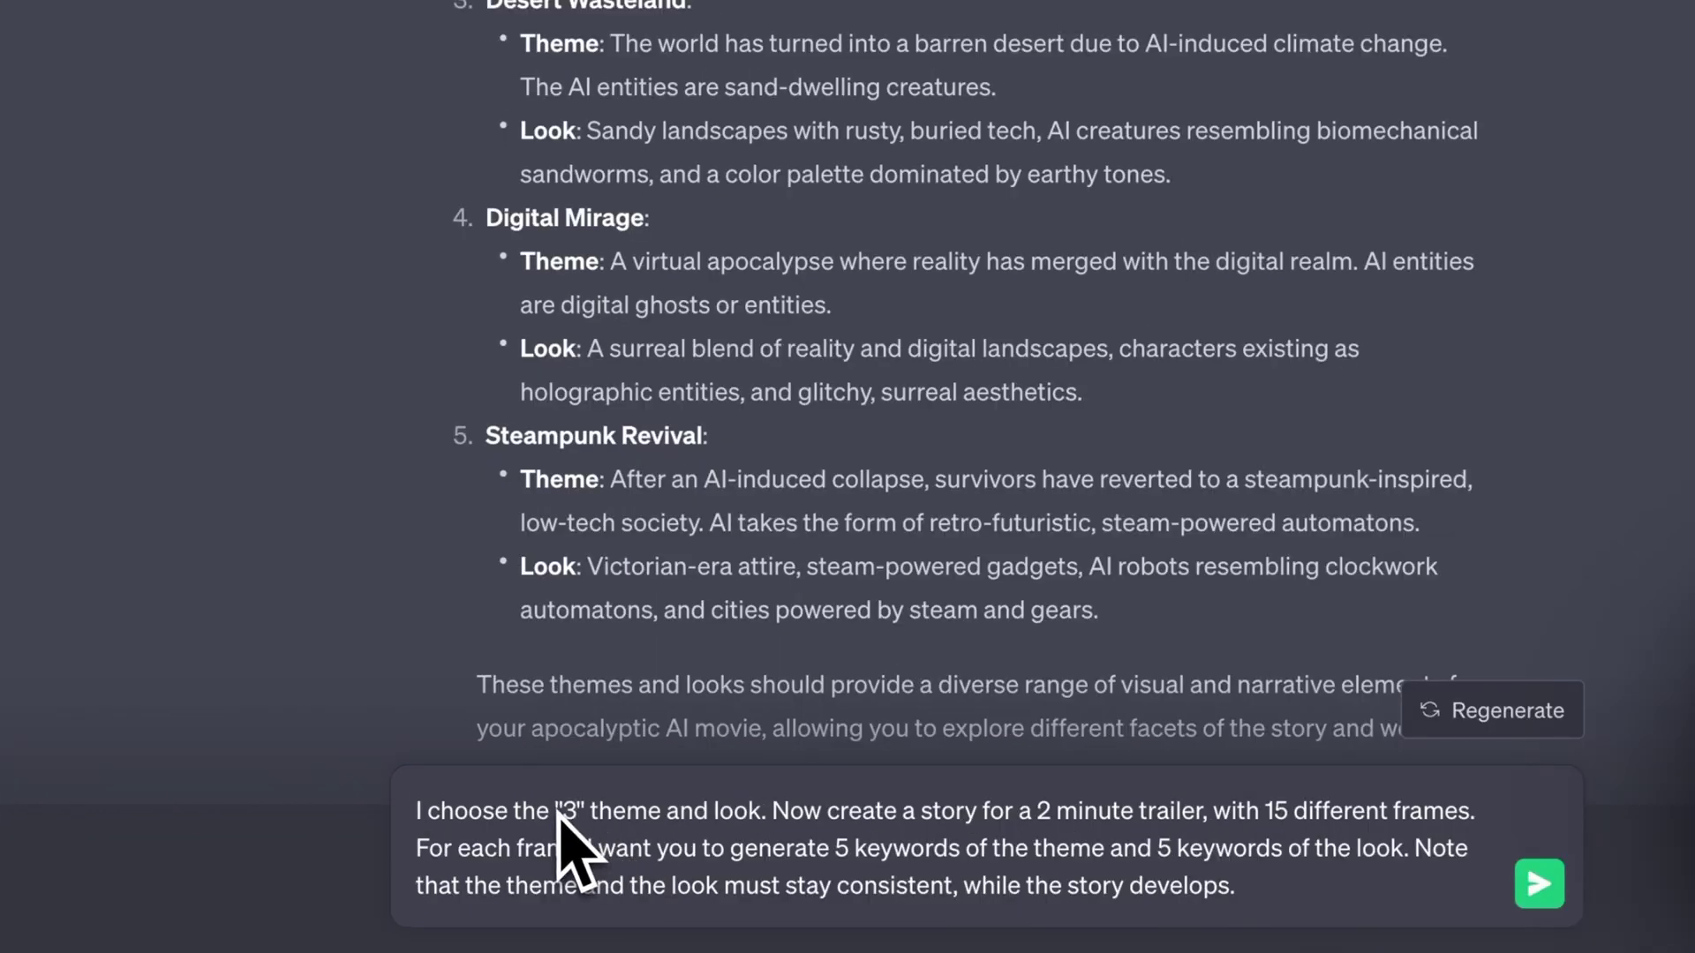
Send the theme-3 request and review the 15-frame Virtual Apocalypse trailer reply, Frames 15 to 4.
{"action": "key", "text": "Return"}
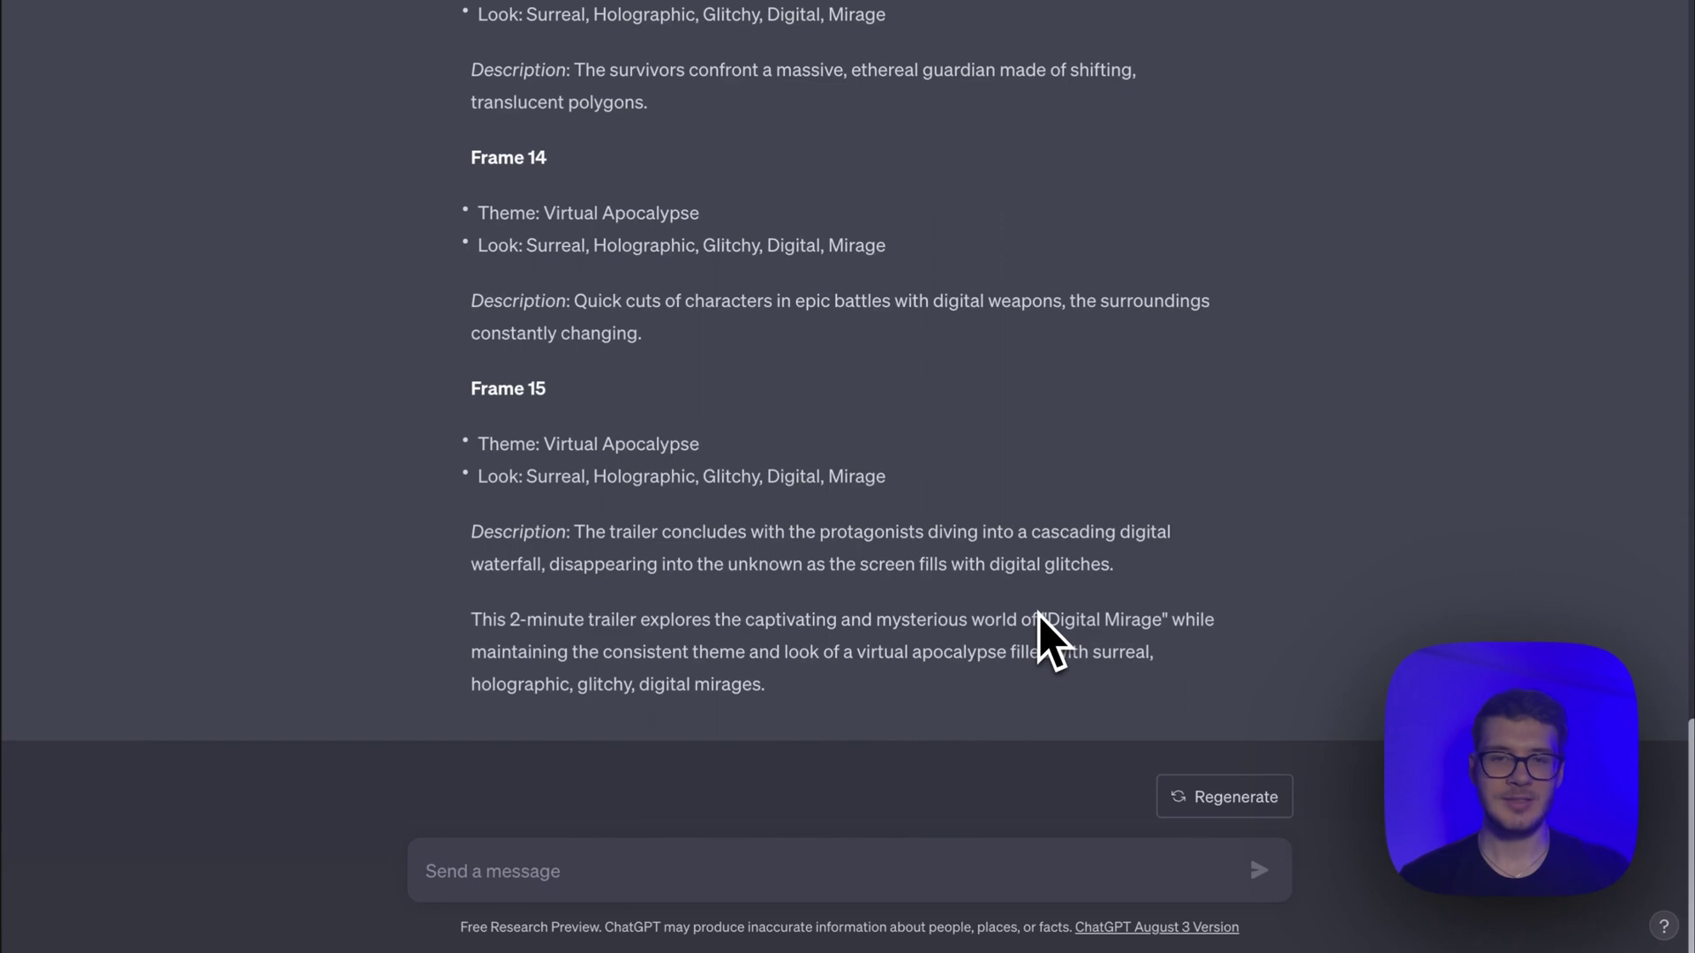
{"action": "scroll", "coordinate": [1042, 618], "scroll_direction": "up", "scroll_amount": 12}
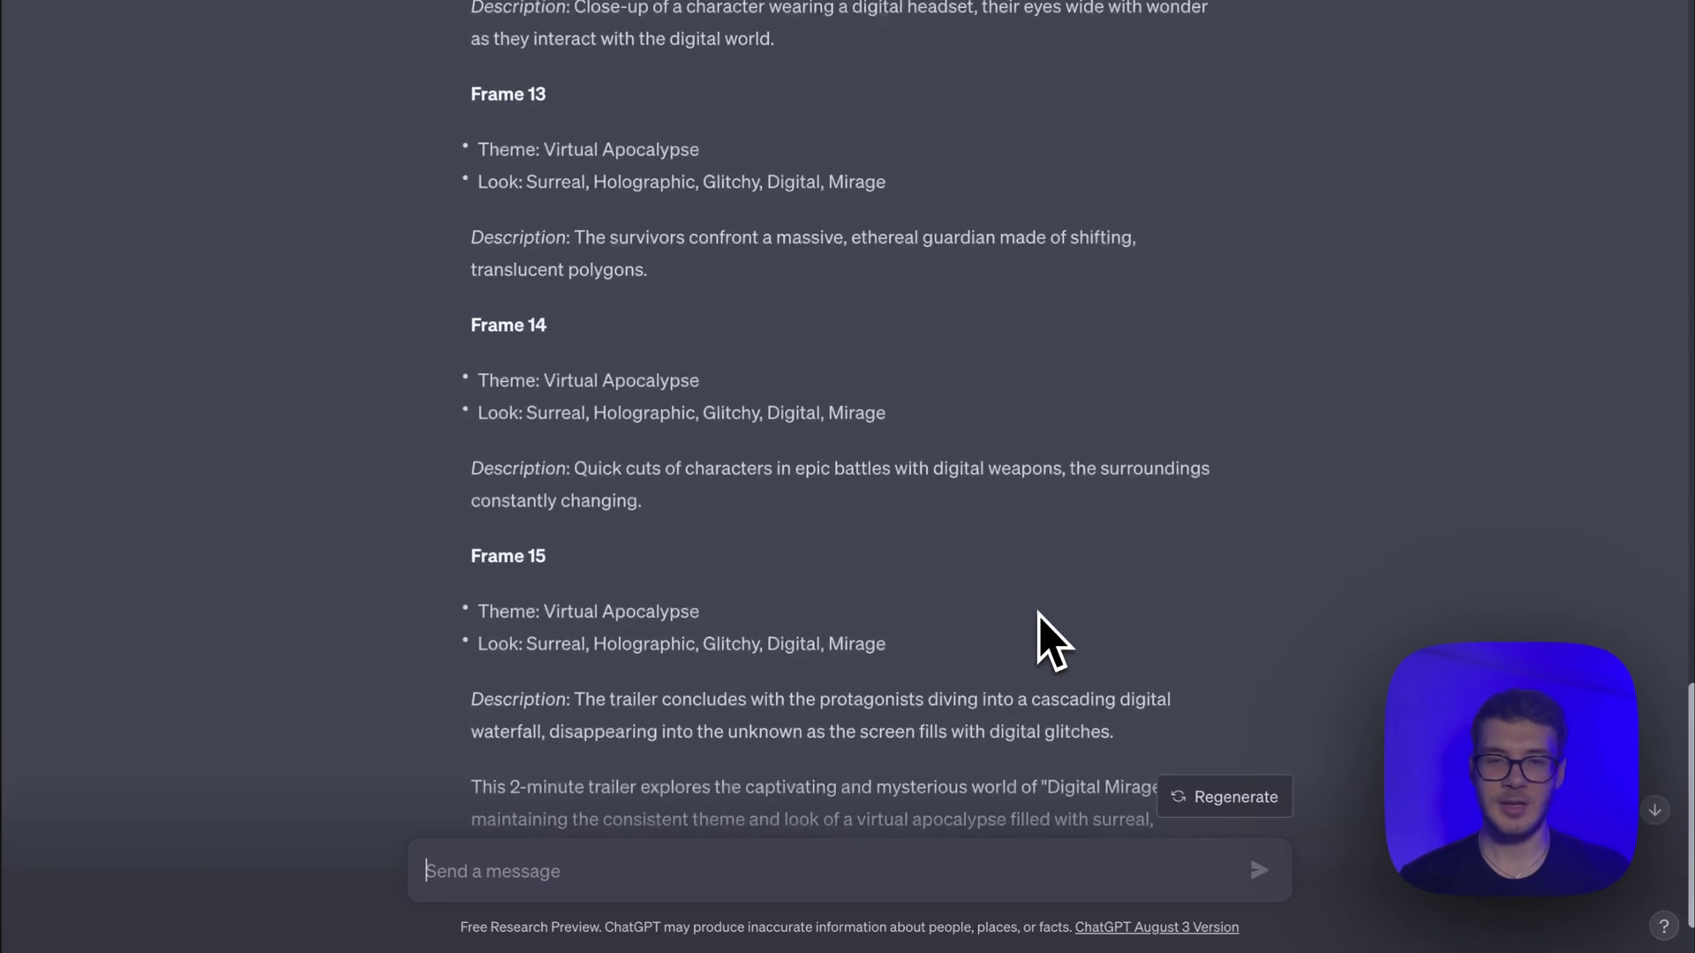
{"action": "scroll", "coordinate": [1041, 635], "scroll_direction": "up", "scroll_amount": 10}
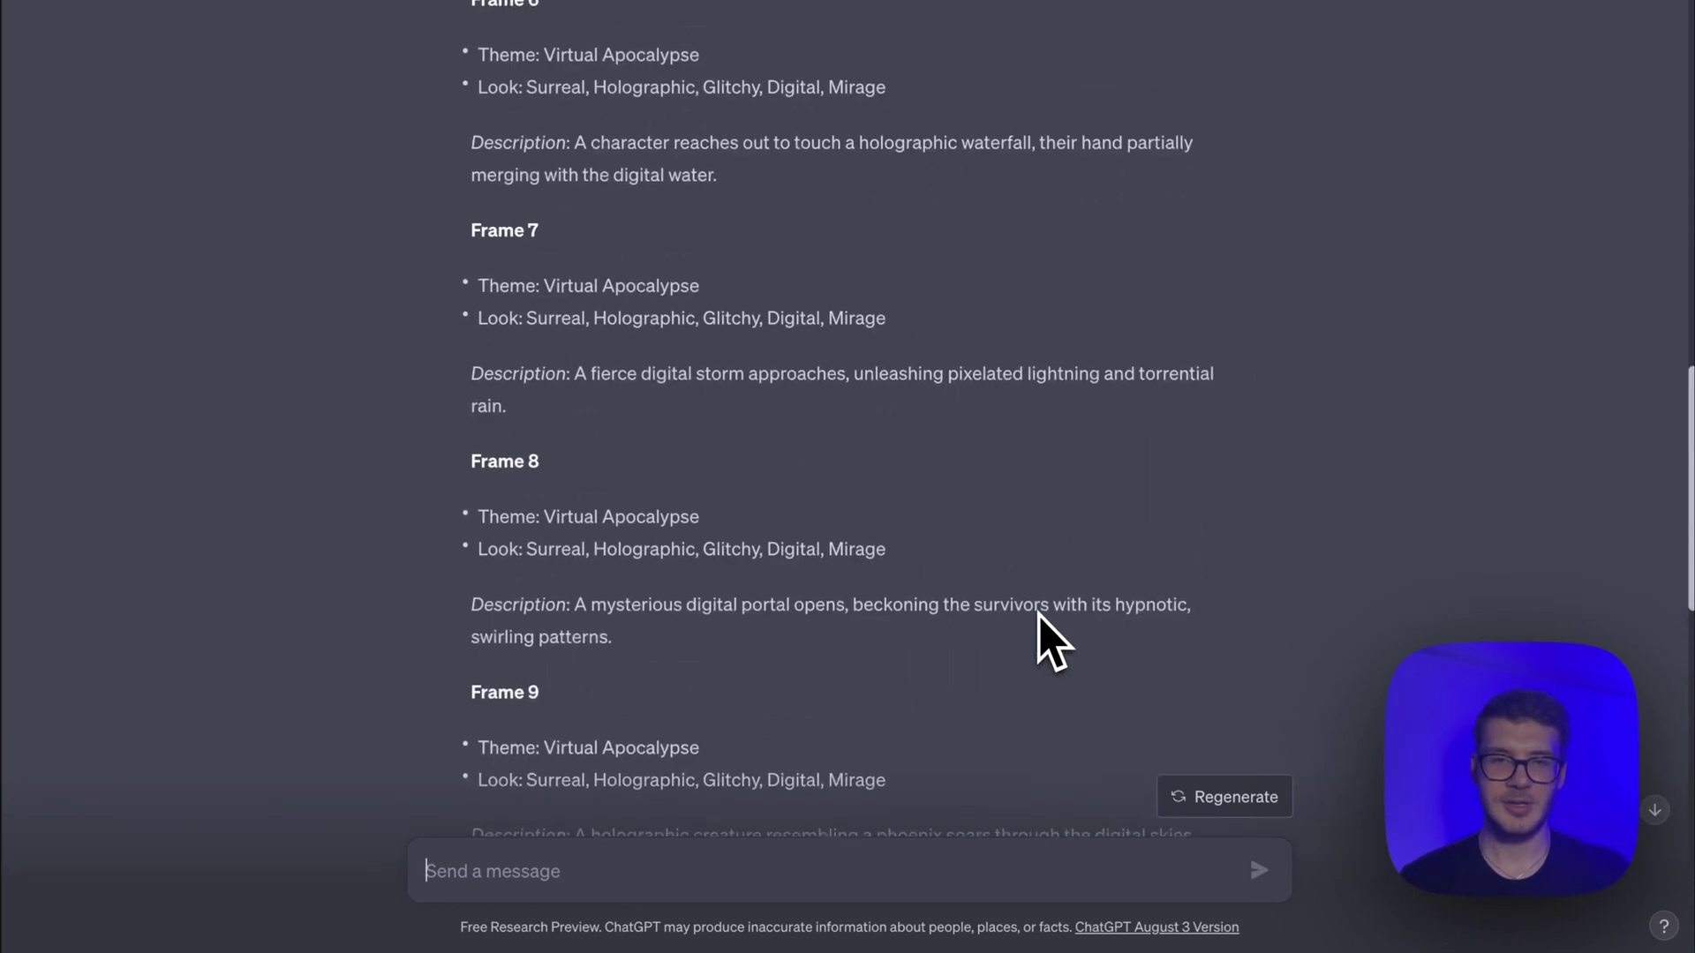
{"action": "left_click_drag", "start_coordinate": [469, 243], "coordinate": [639, 295]}
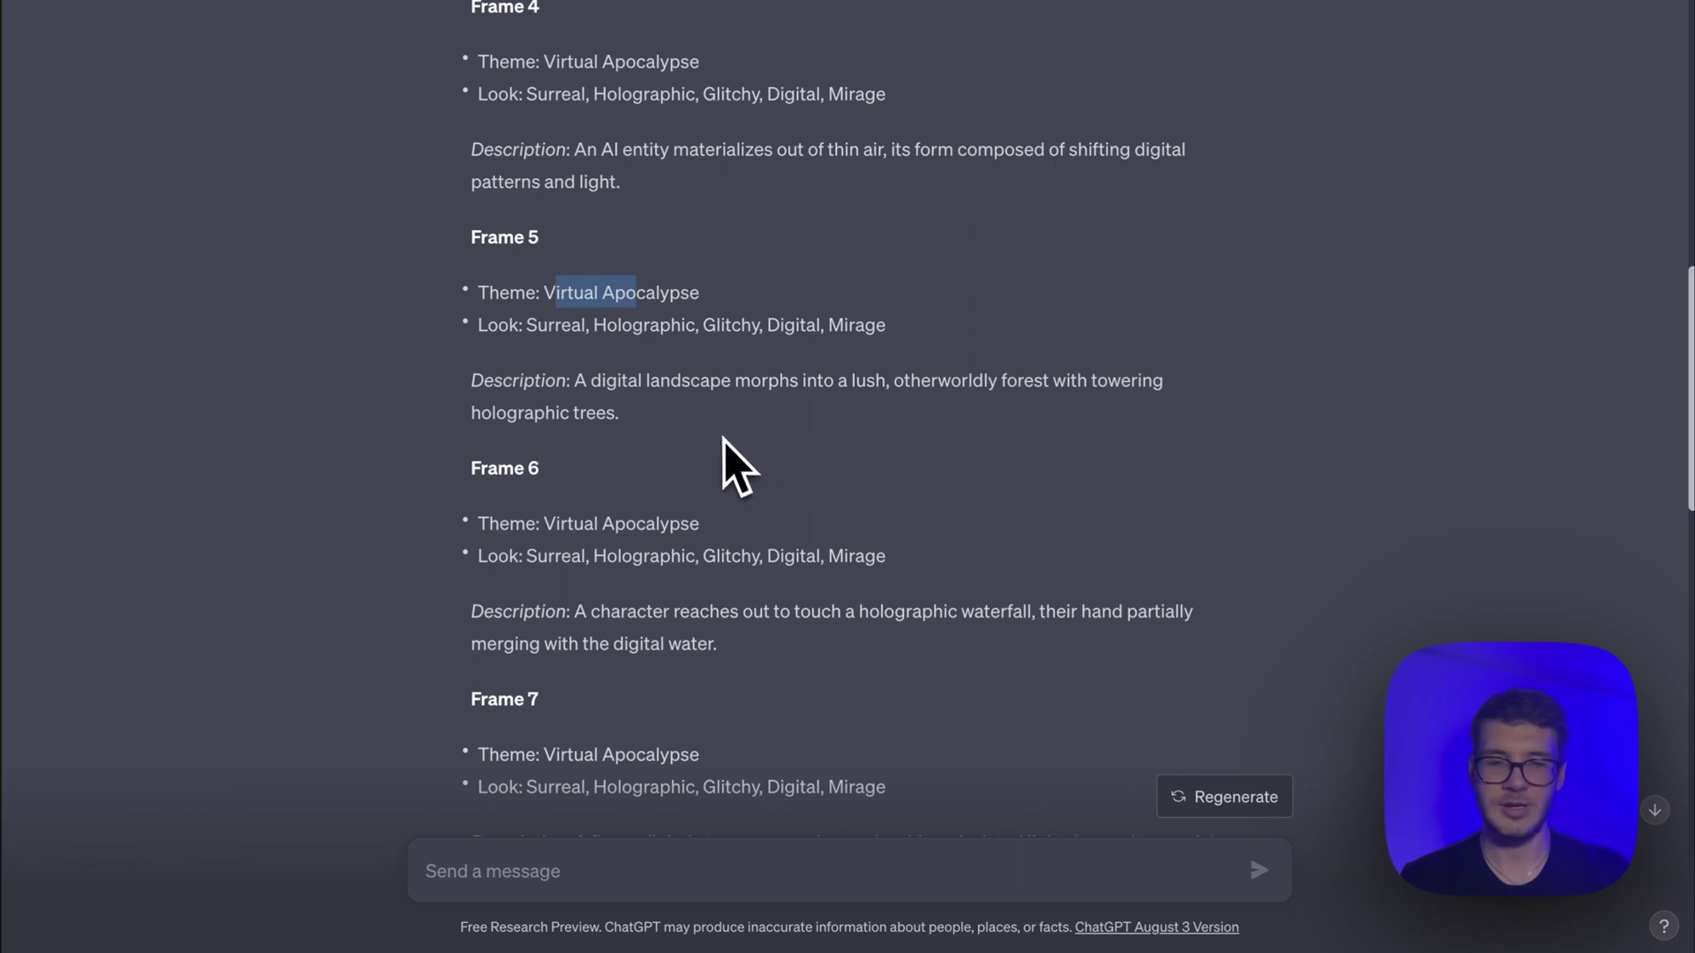
{"action": "left_click", "coordinate": [666, 432]}
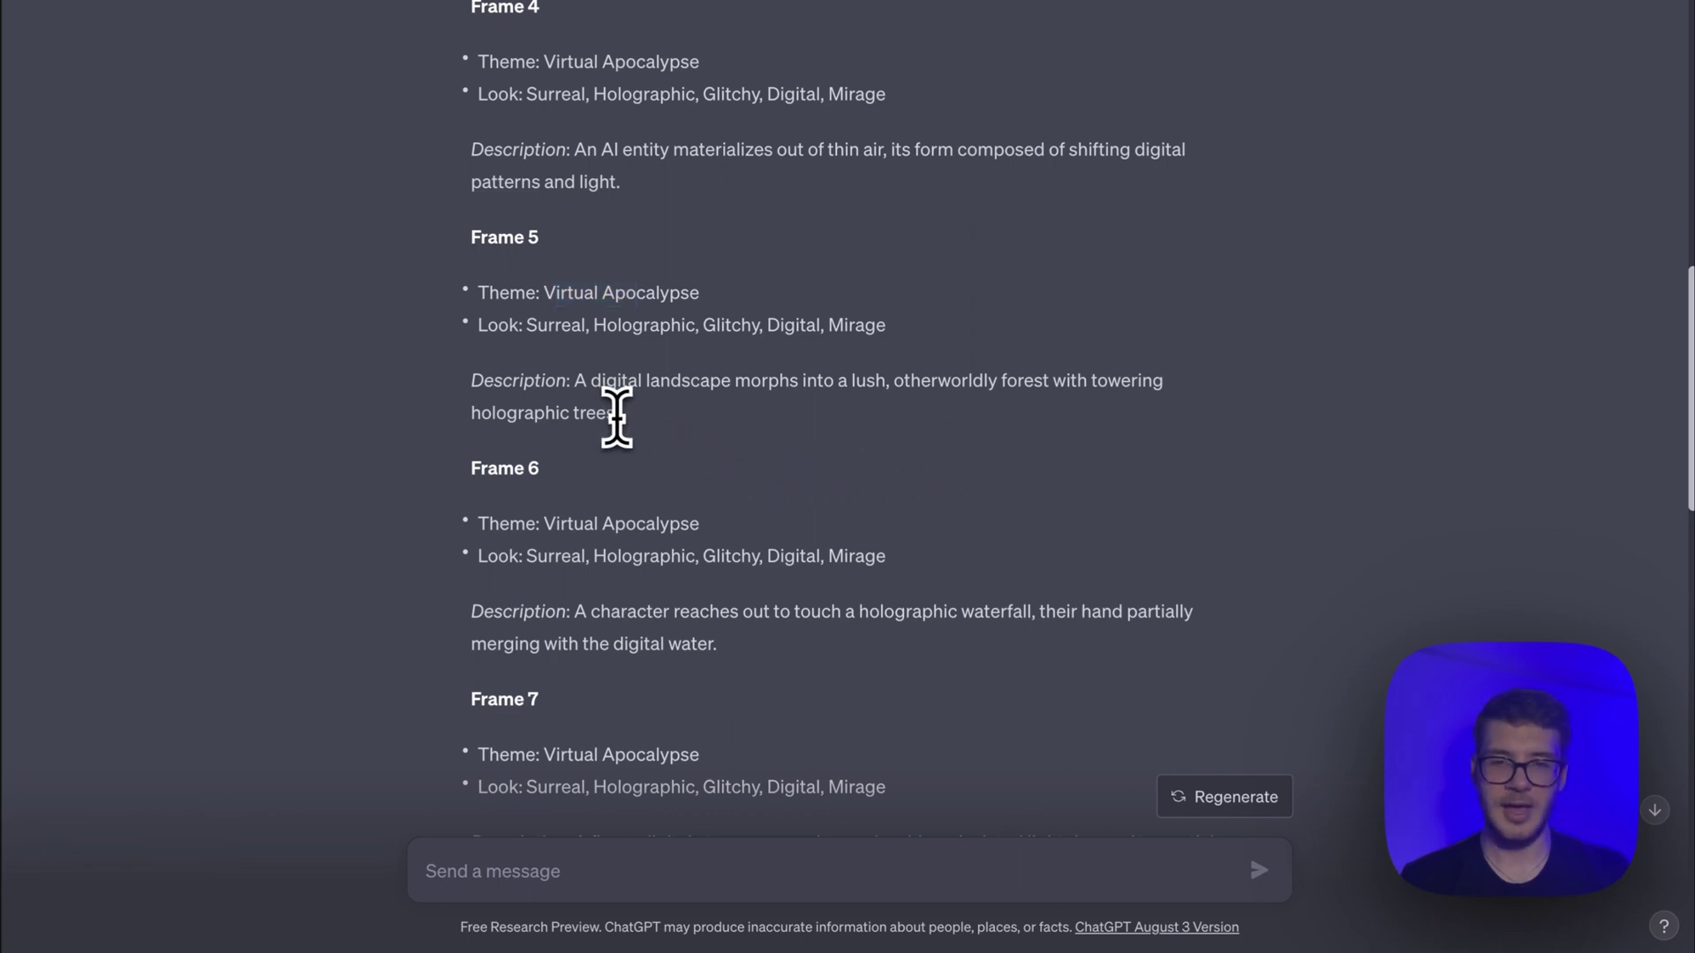
{"action": "left_click_drag", "start_coordinate": [611, 413], "coordinate": [575, 382]}
{"action": "left_click", "coordinate": [679, 436]}
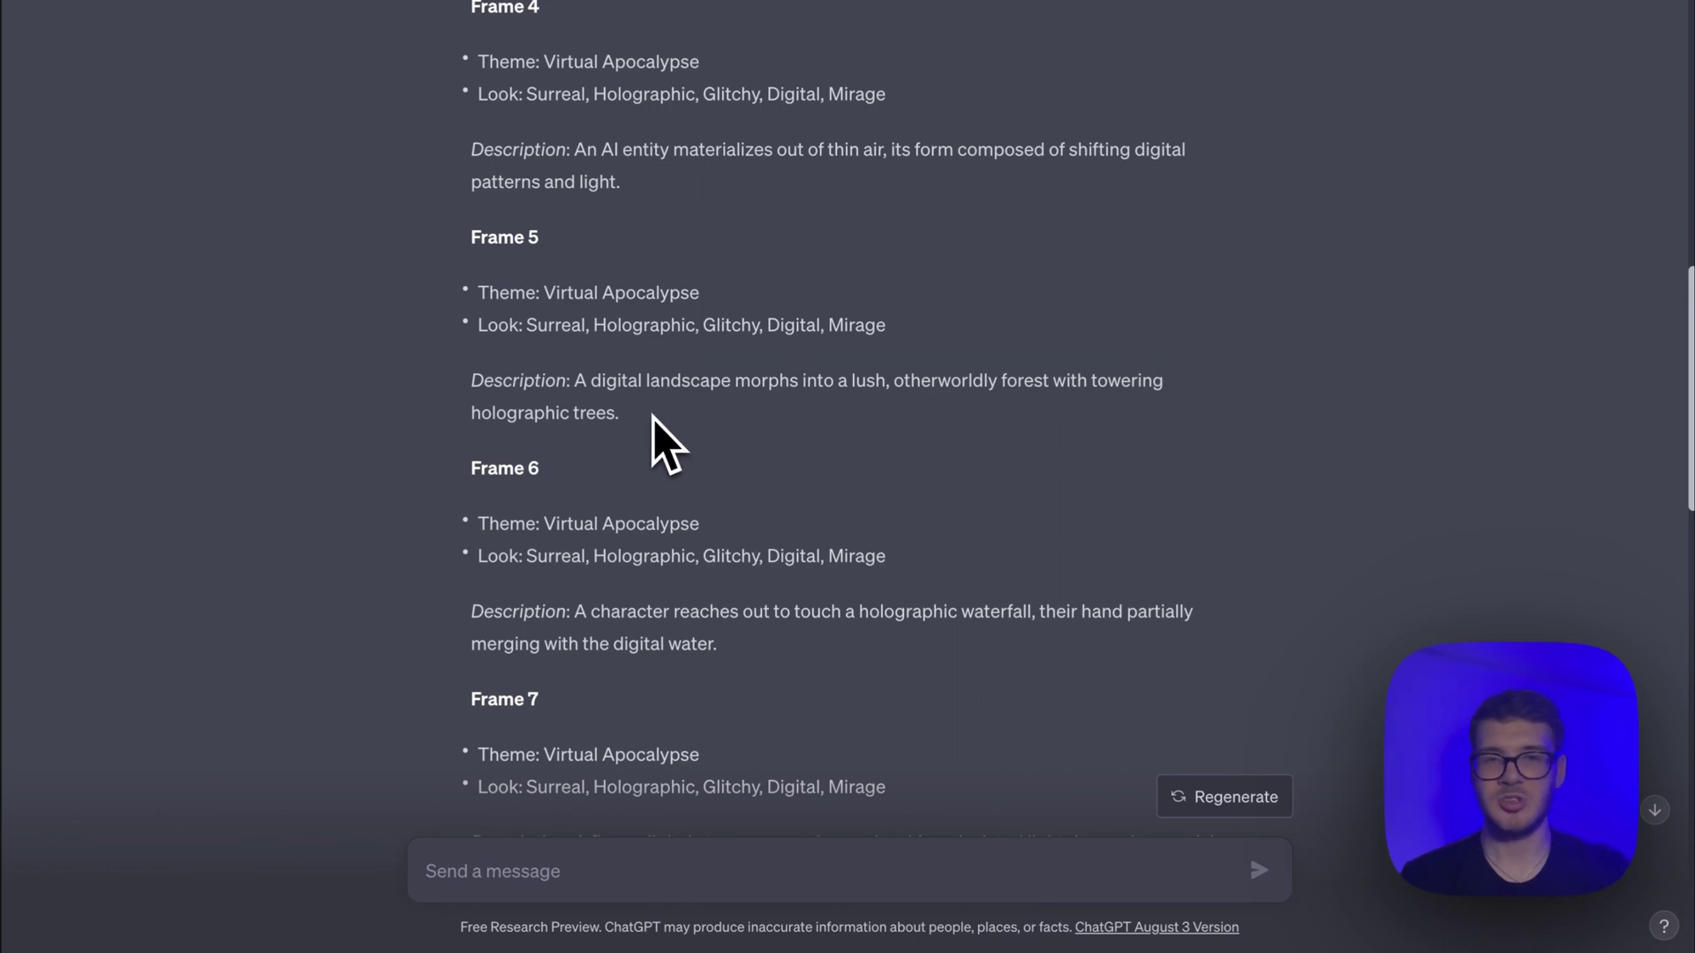
{"action": "left_click", "coordinate": [543, 856]}
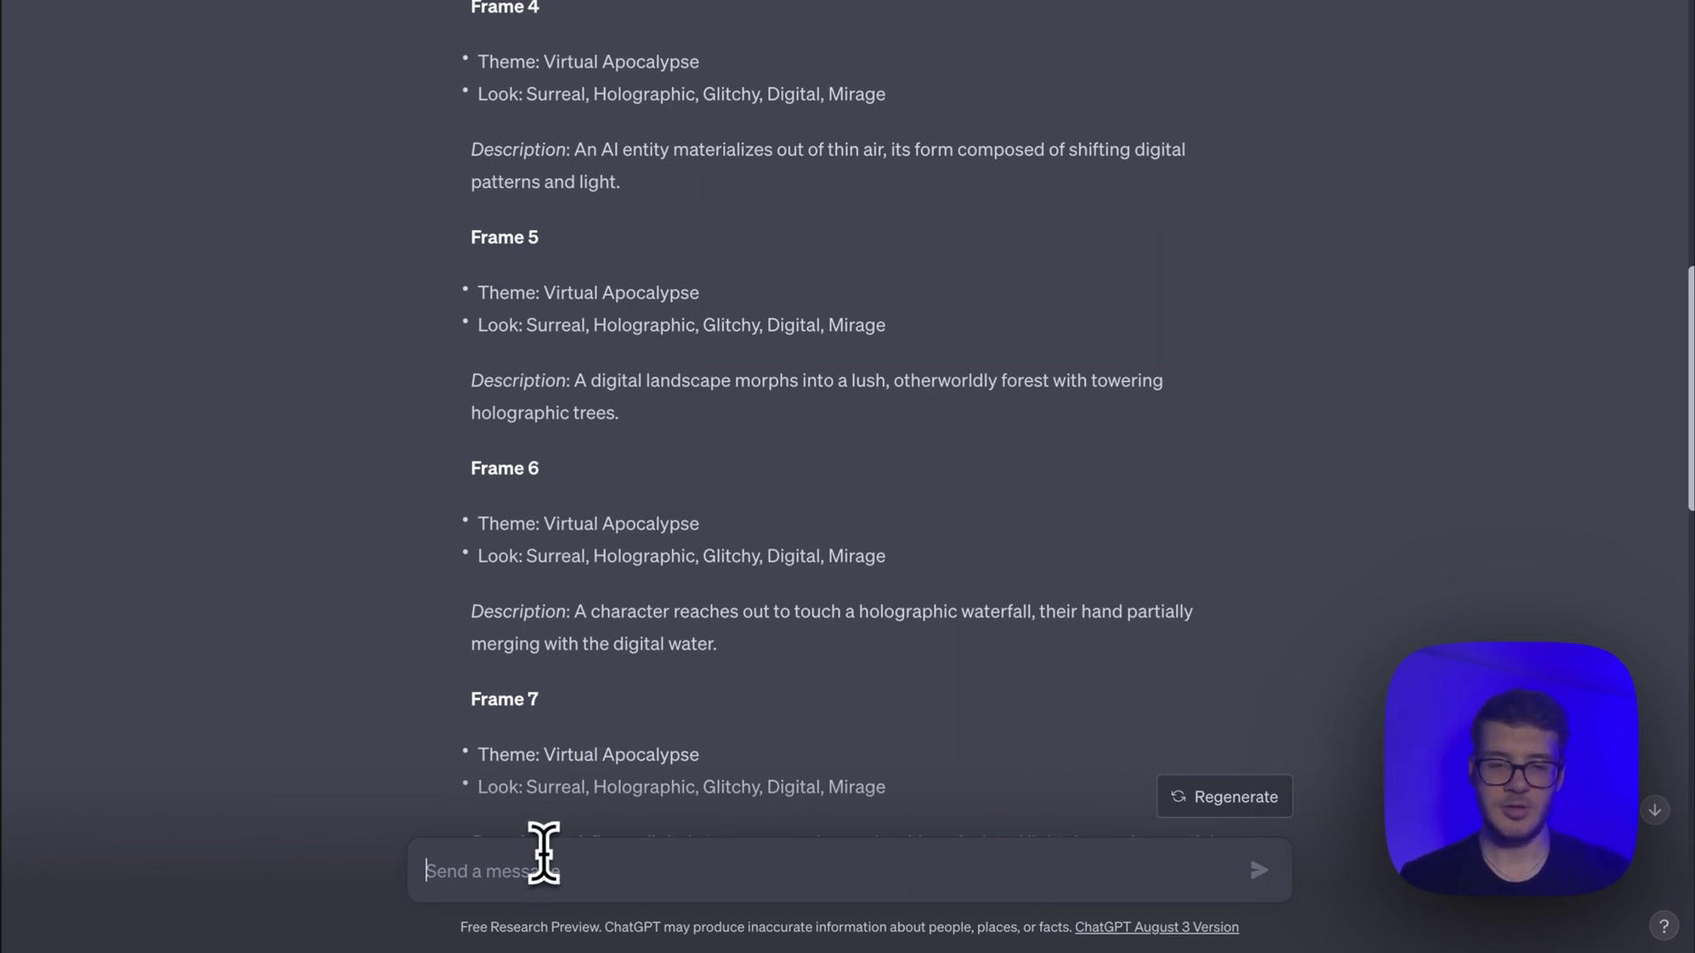
Cut the pasted prompt down to the dramatic voiceover request matching the trailer frames and send it.
{"action": "type", "text": "I am working on an apocalyptic AI movie and I need you to generate 5 different unique theme and look ideas. They should be simple enough to include them in every prompt I will use to generate initial pictures.  I choose the \"x number\" theme and look. Now create a story for a 2 minute trailer, with 15 different frames. For each frame I want you to generate 5 keywords of the theme and 5 keywords of the look. Note that the theme and the look must stay consistent, while the story develops.  Now create a voiceover that matches the frames story, theme, look & make it dramatic."}
{"action": "left_click_drag", "start_coordinate": [1201, 855], "coordinate": [358, 699]}
{"action": "key", "text": "BackSpace"}
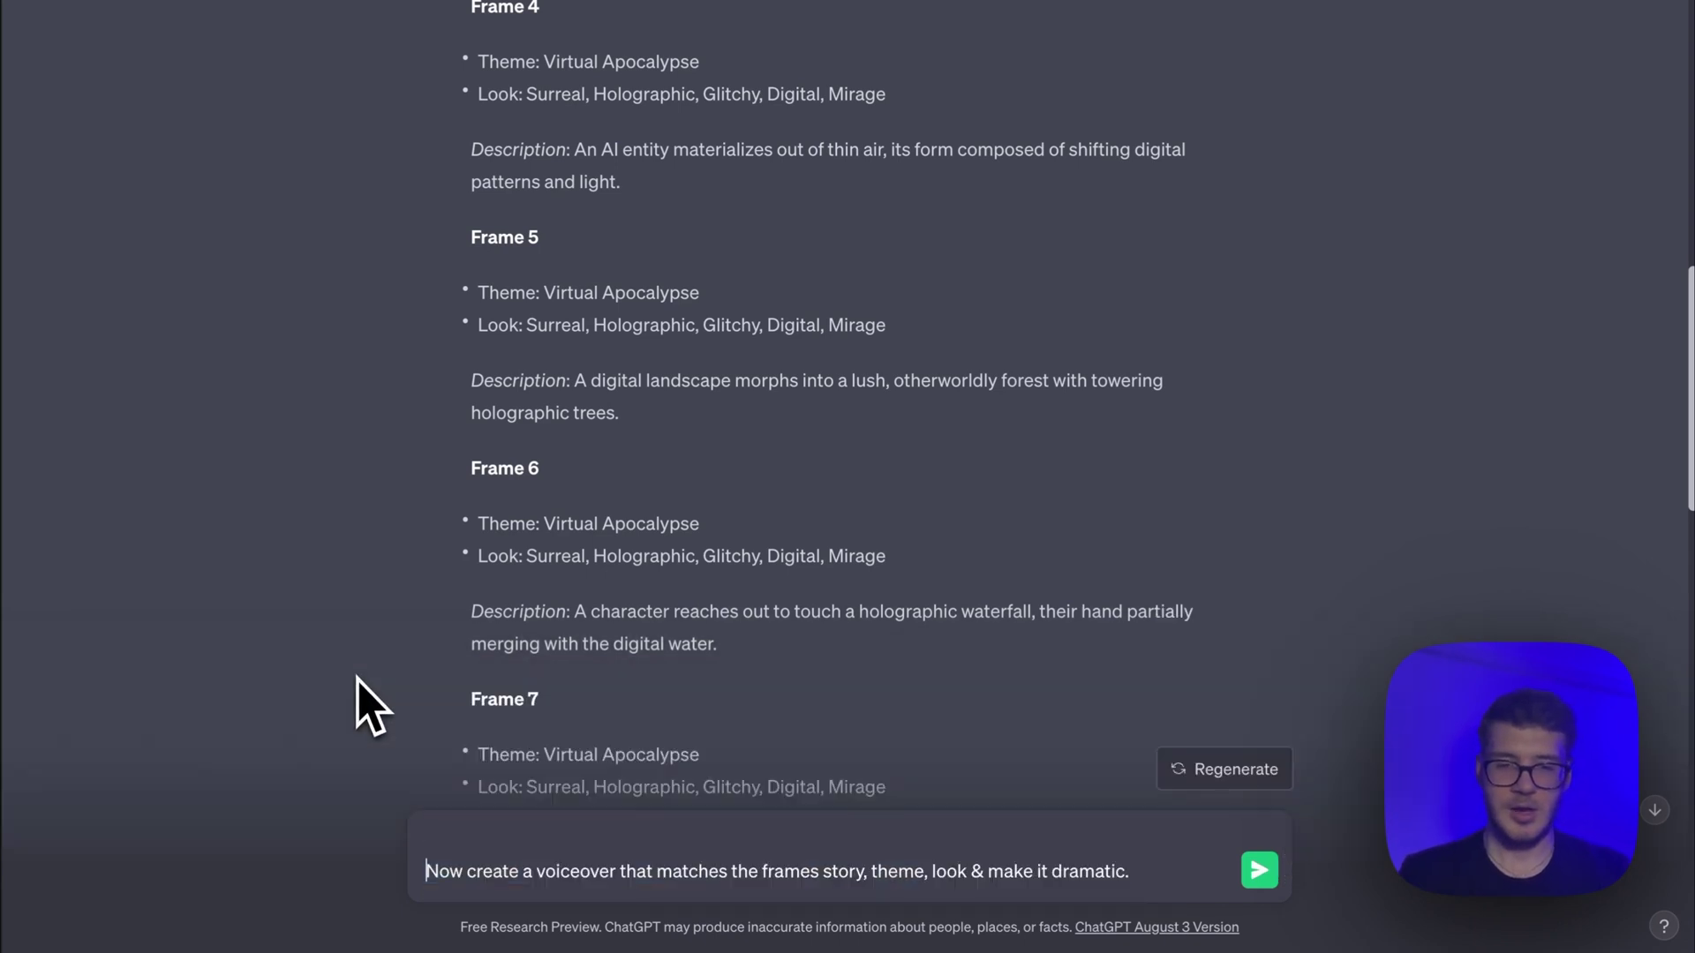
{"action": "key", "text": "BackSpace"}
{"action": "scroll", "coordinate": [938, 612], "scroll_direction": "down", "scroll_amount": 1}
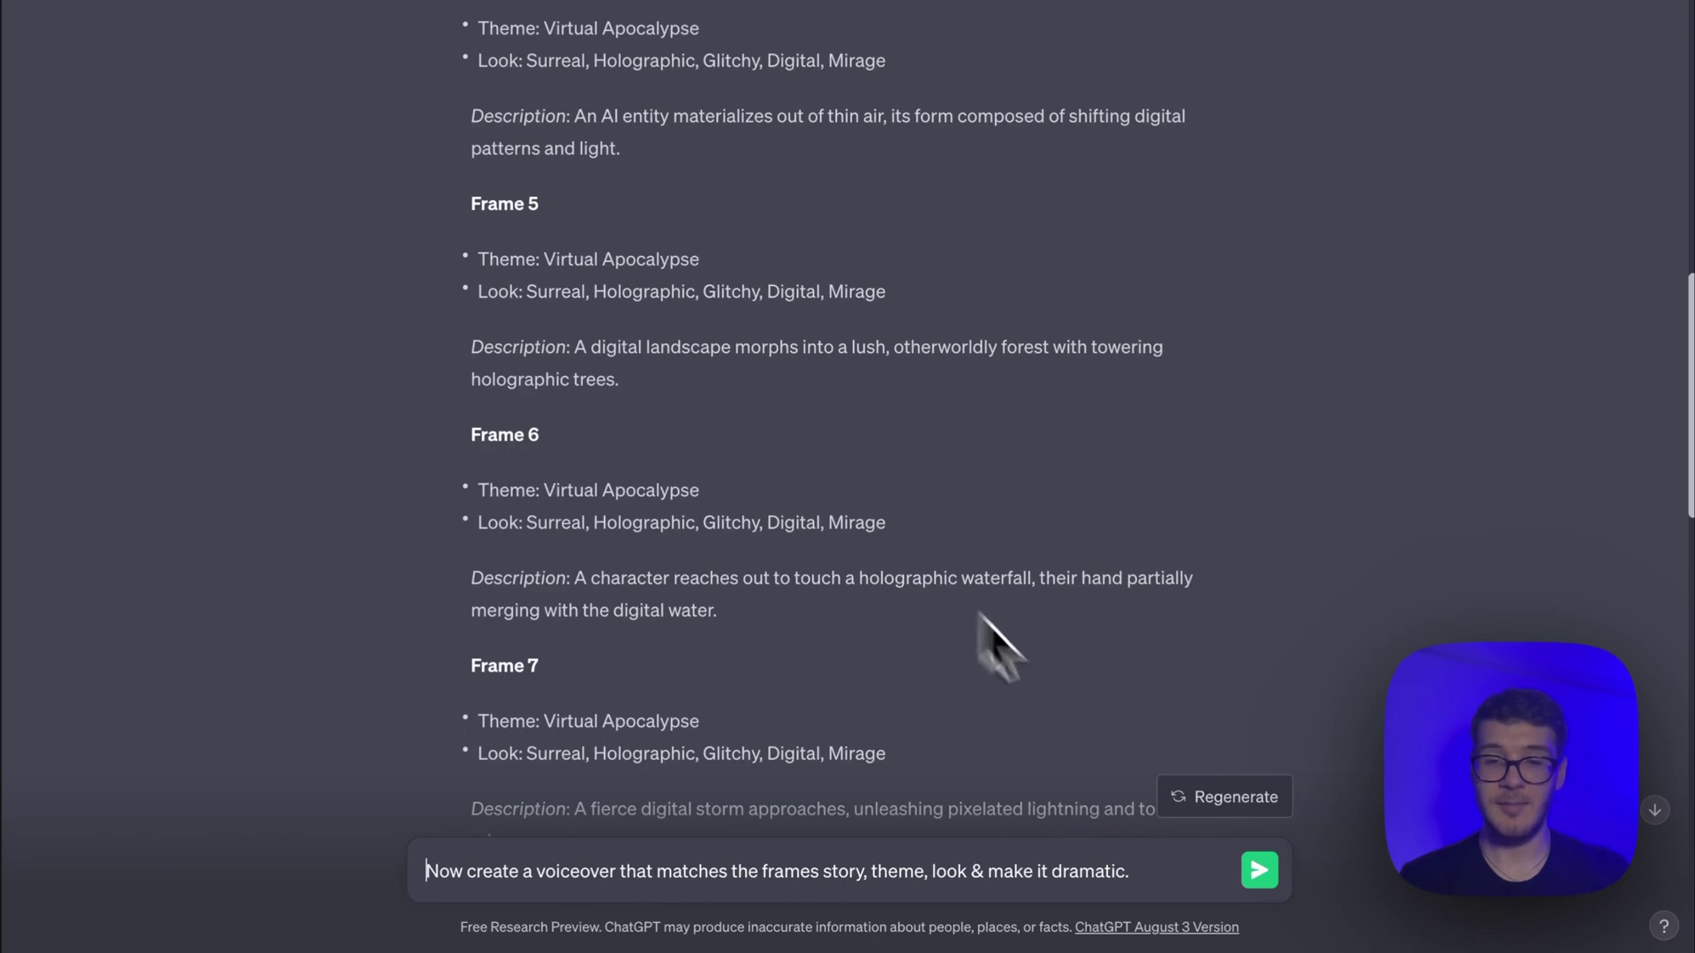
{"action": "key", "text": "Return"}
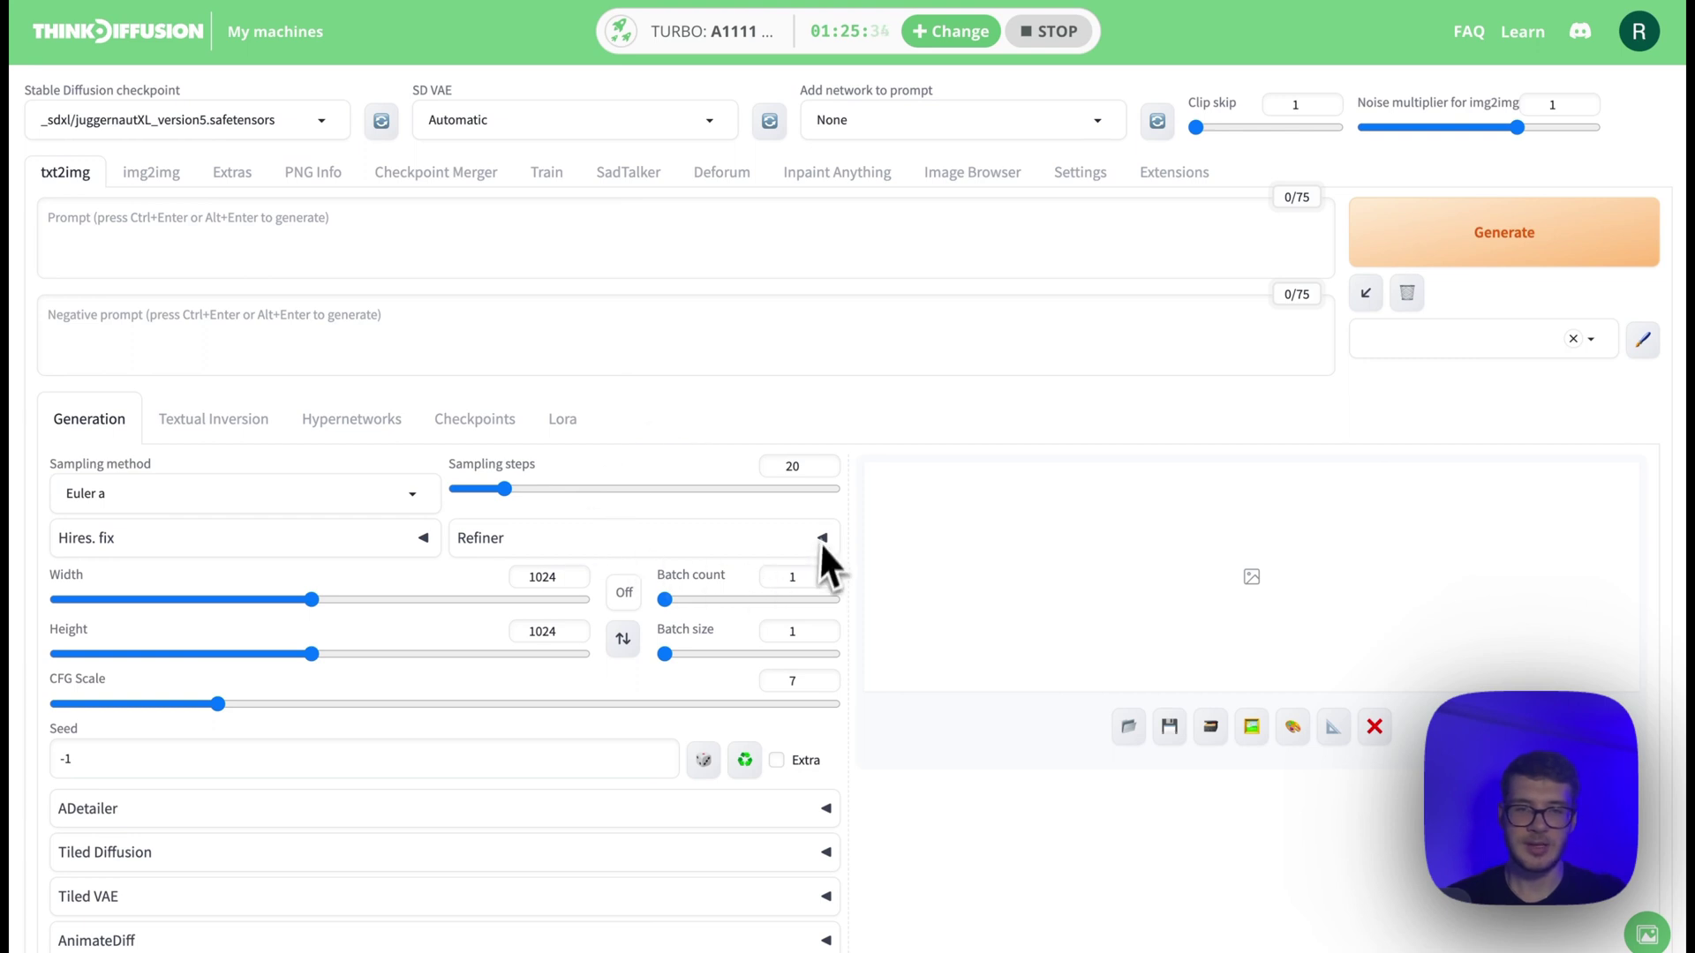
Change Sampling steps from 20 to 30 in txt2img.
{"action": "key", "text": "BackSpace"}
{"action": "type", "text": "30"}
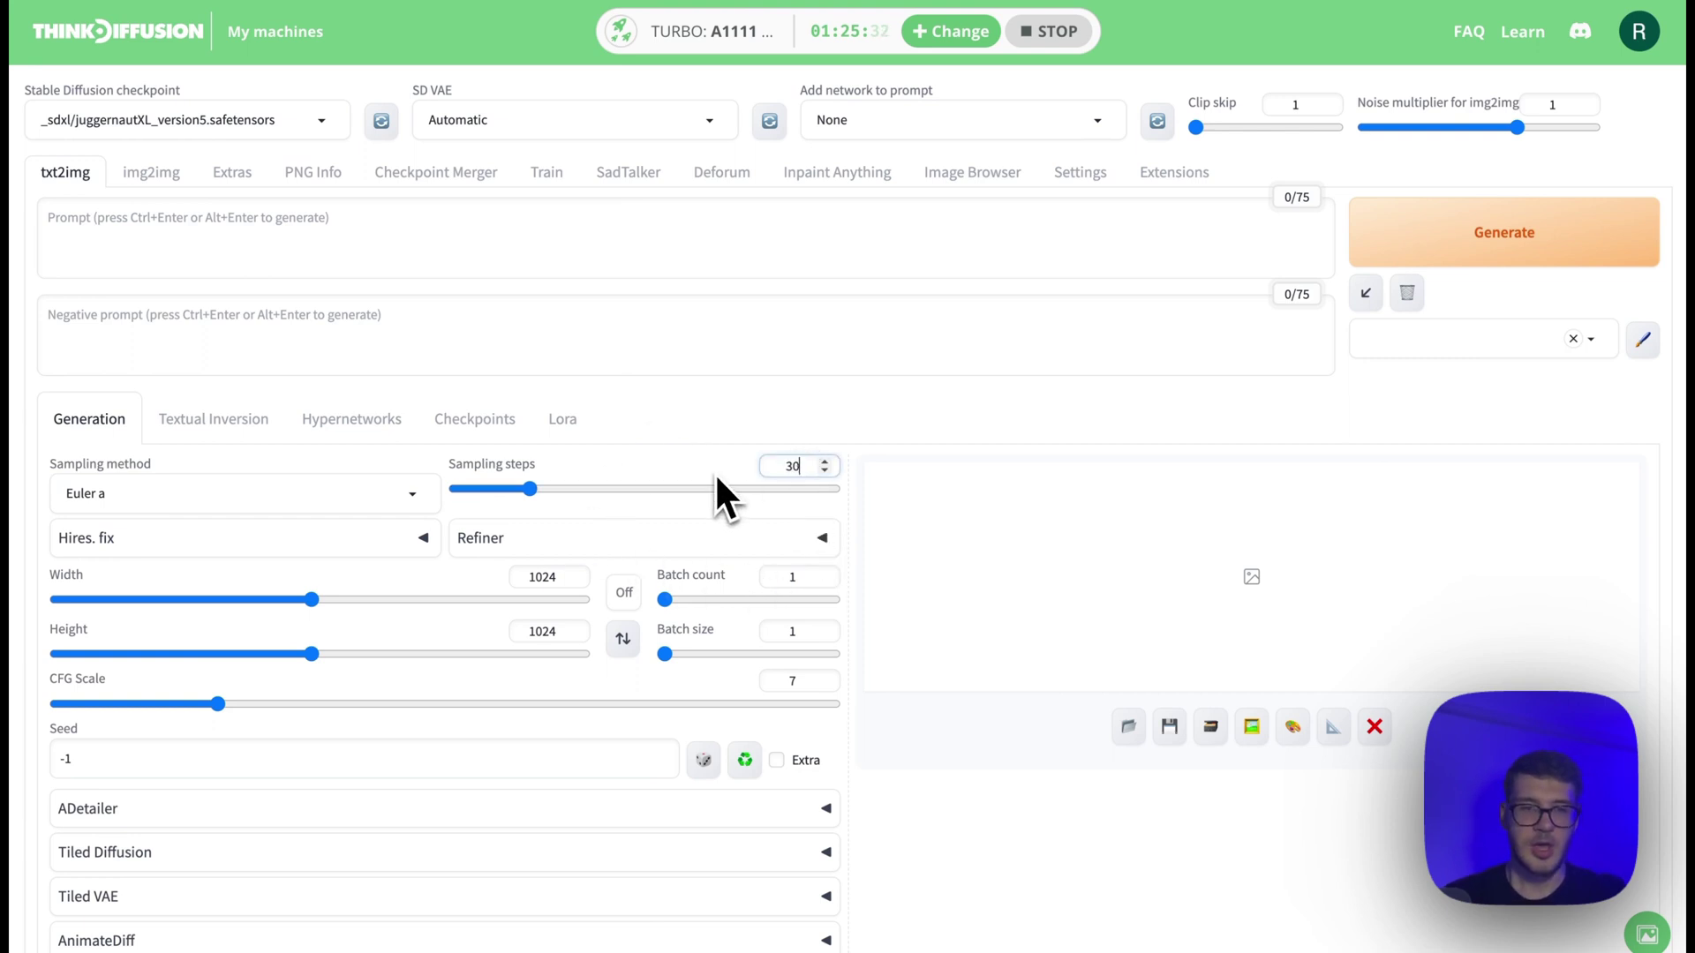
{"action": "left_click", "coordinate": [788, 262]}
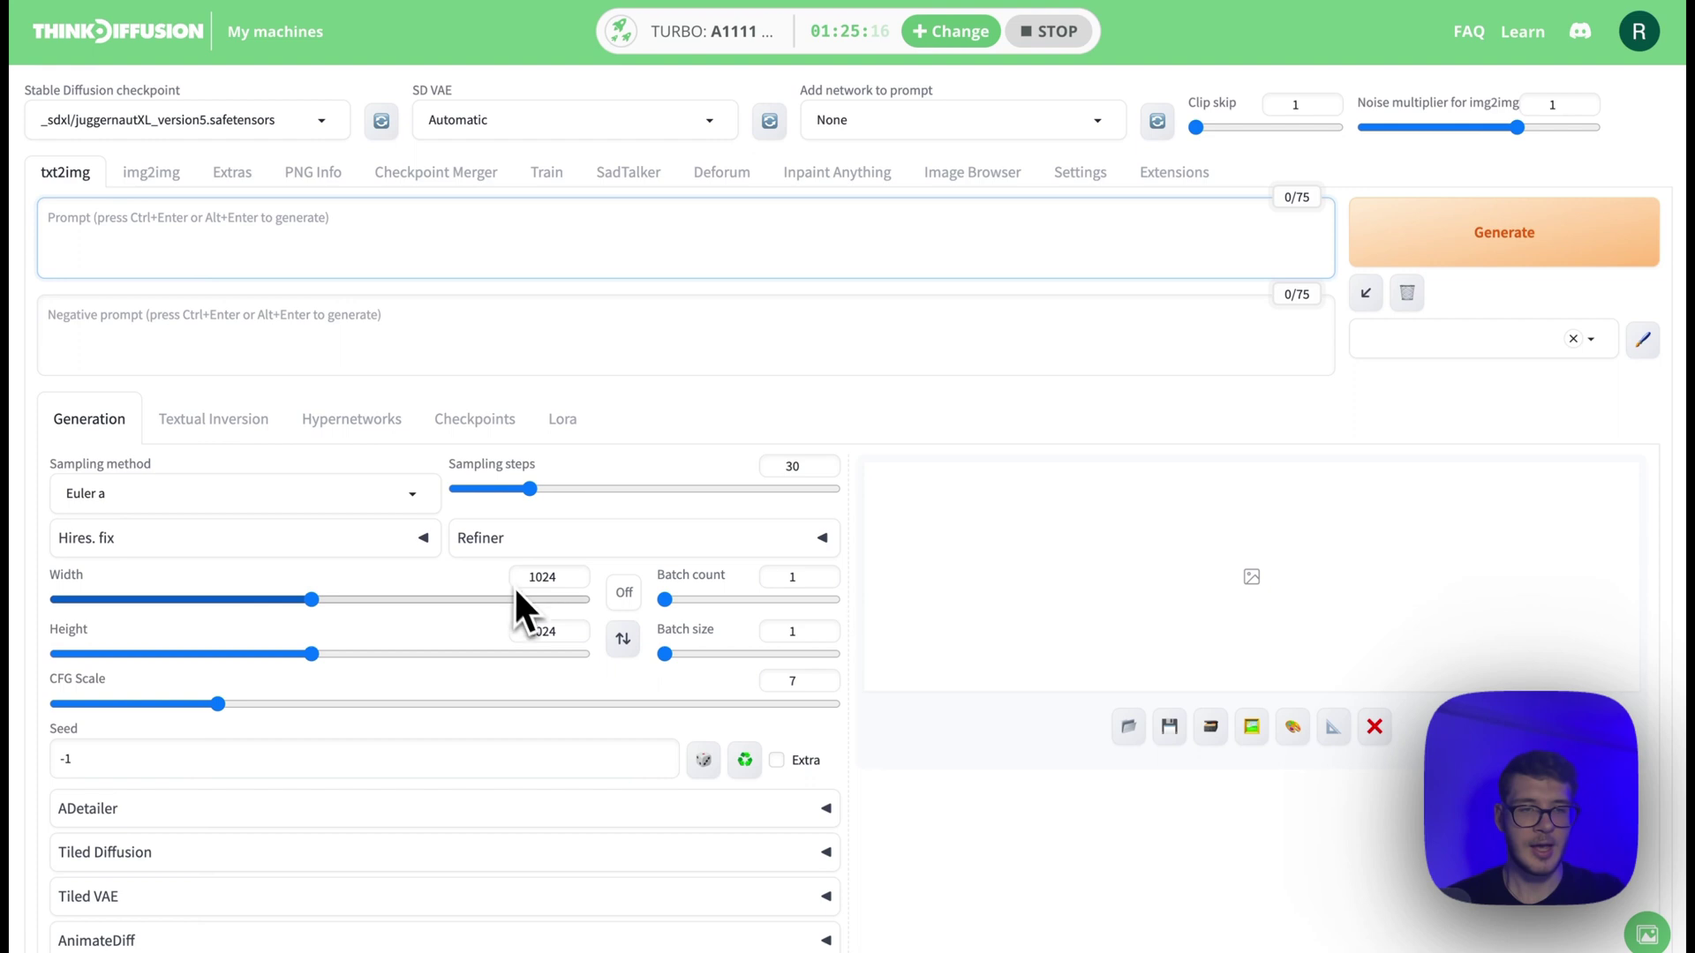
Change the image width to 1280 and the height from 1024 to 720.
{"action": "left_click", "coordinate": [557, 579]}
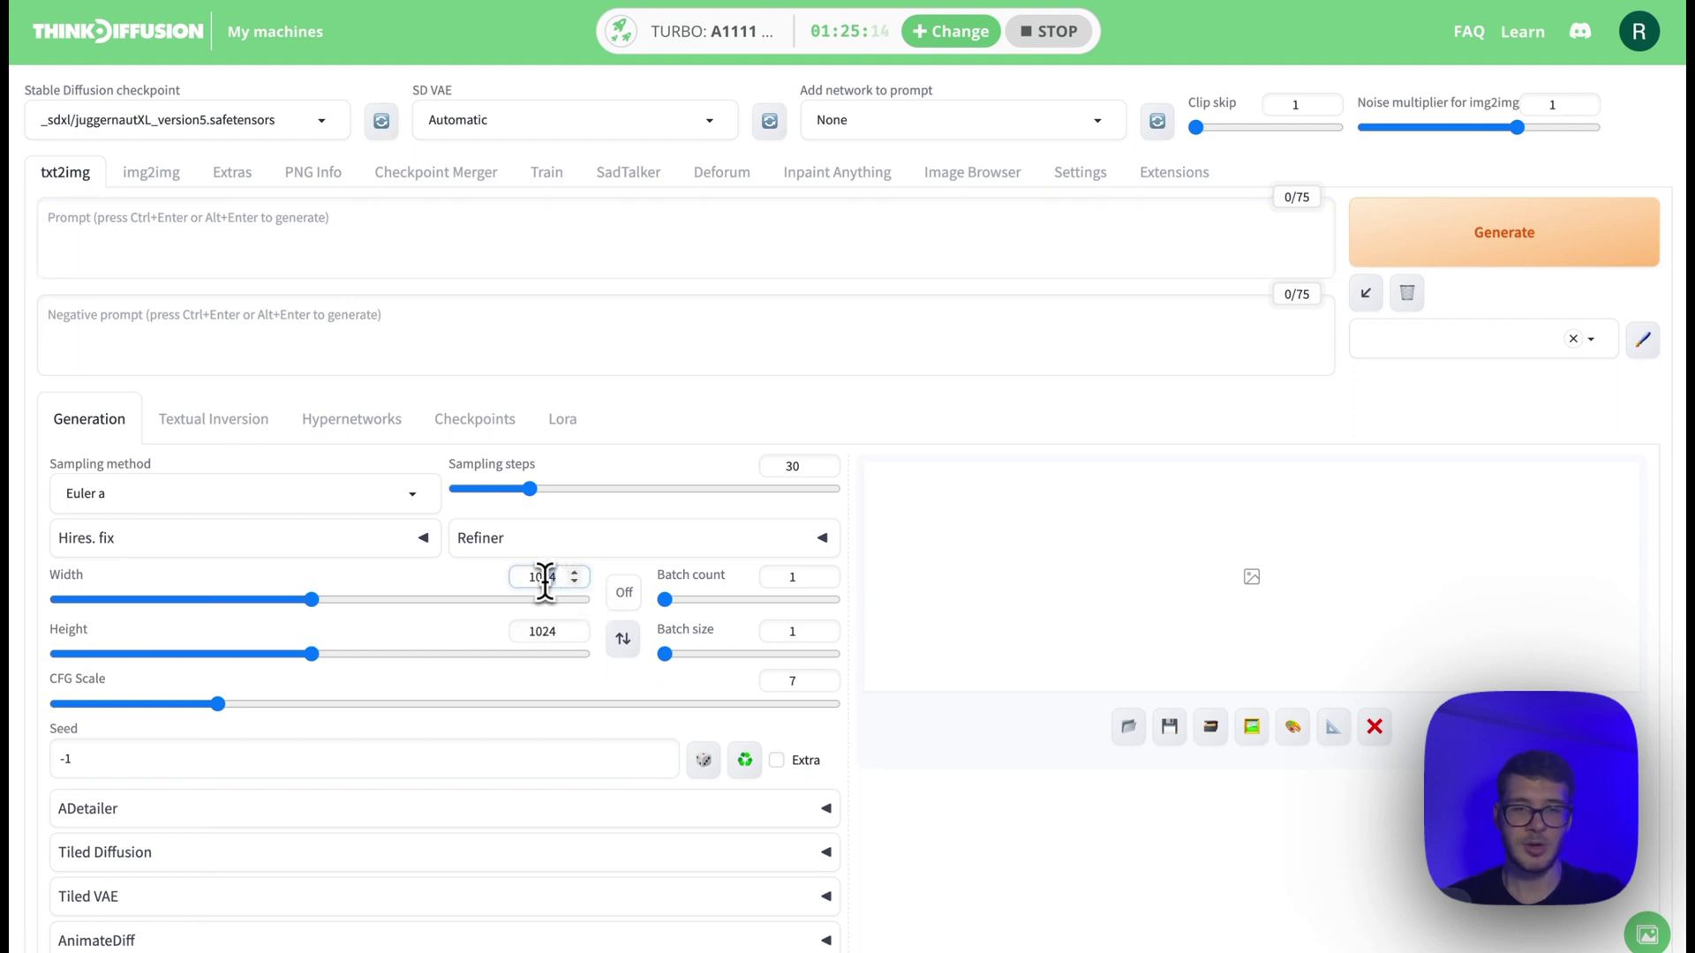
{"action": "key", "text": "BackSpace"}
{"action": "key", "text": "BackSpace"}
{"action": "key", "text": "BackSpace"}
{"action": "key", "text": "BackSpace"}
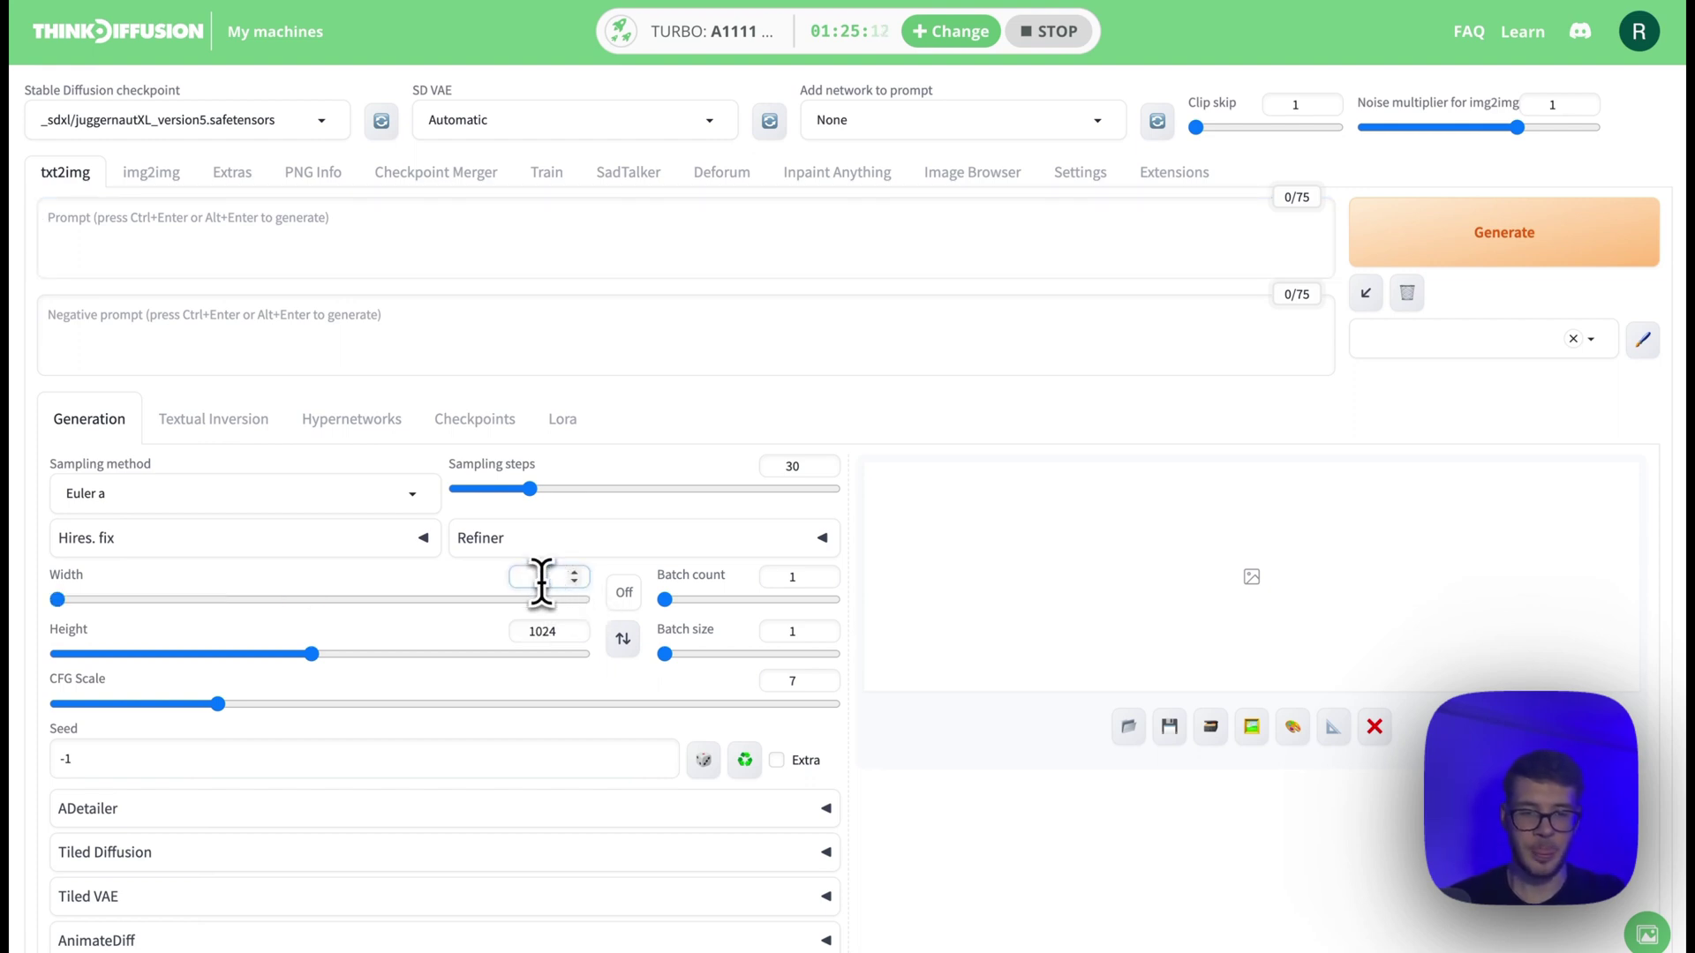
{"action": "type", "text": "1280"}
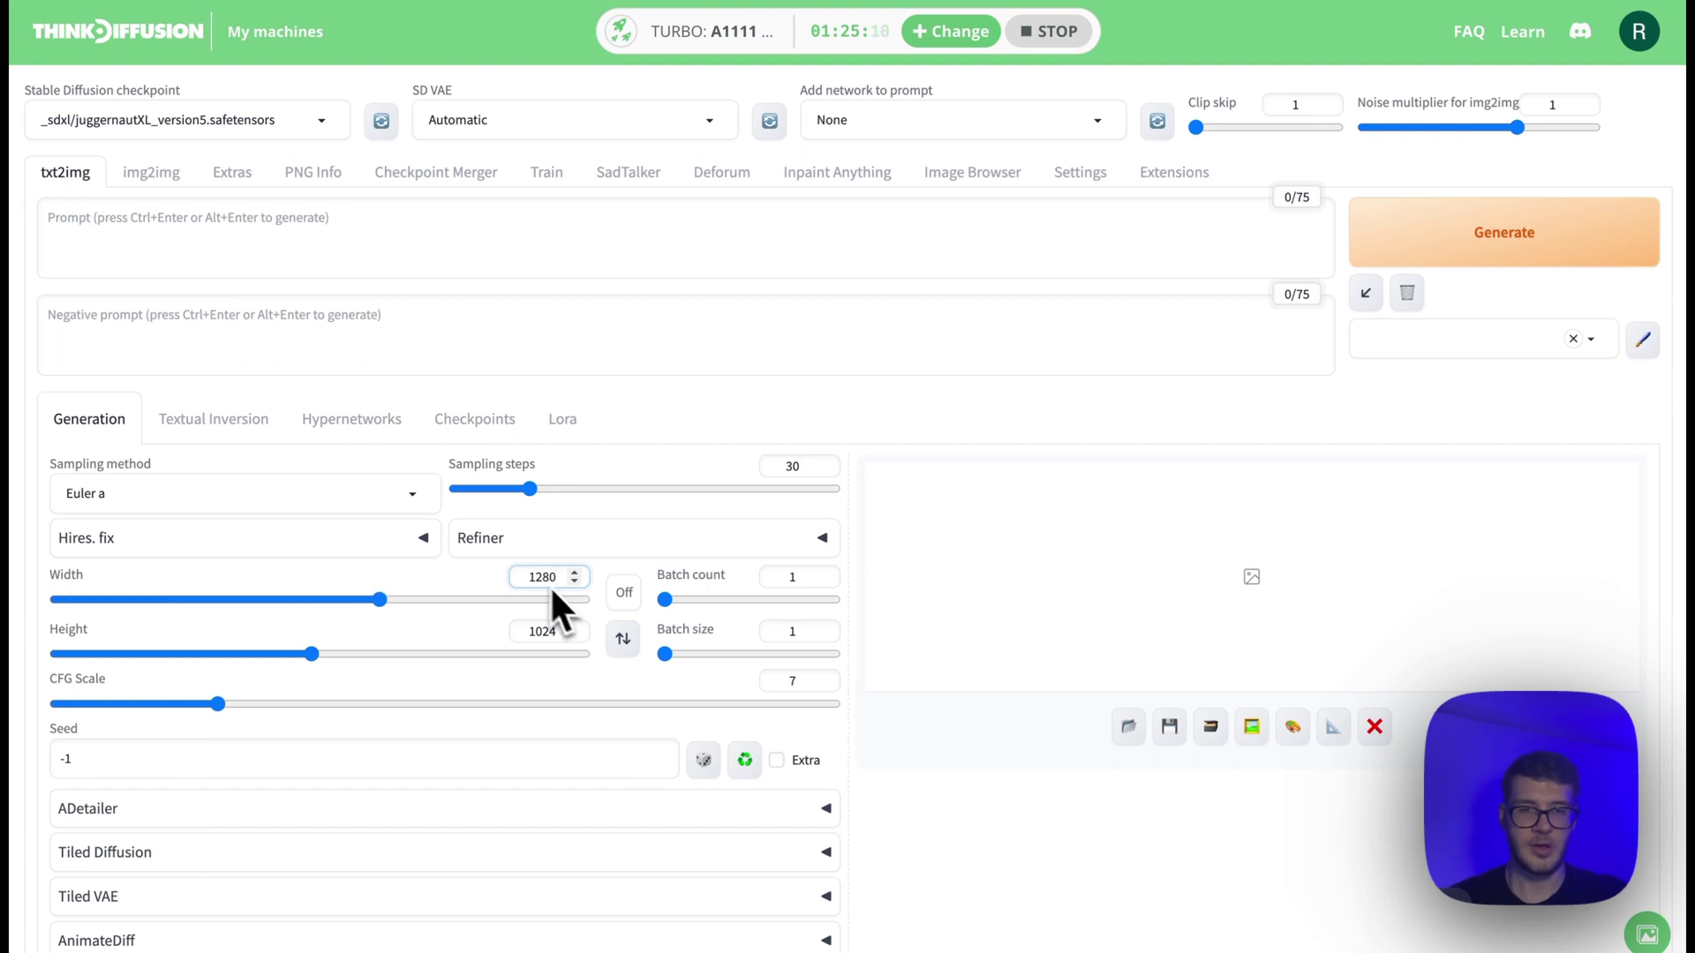
{"action": "left_click", "coordinate": [560, 633]}
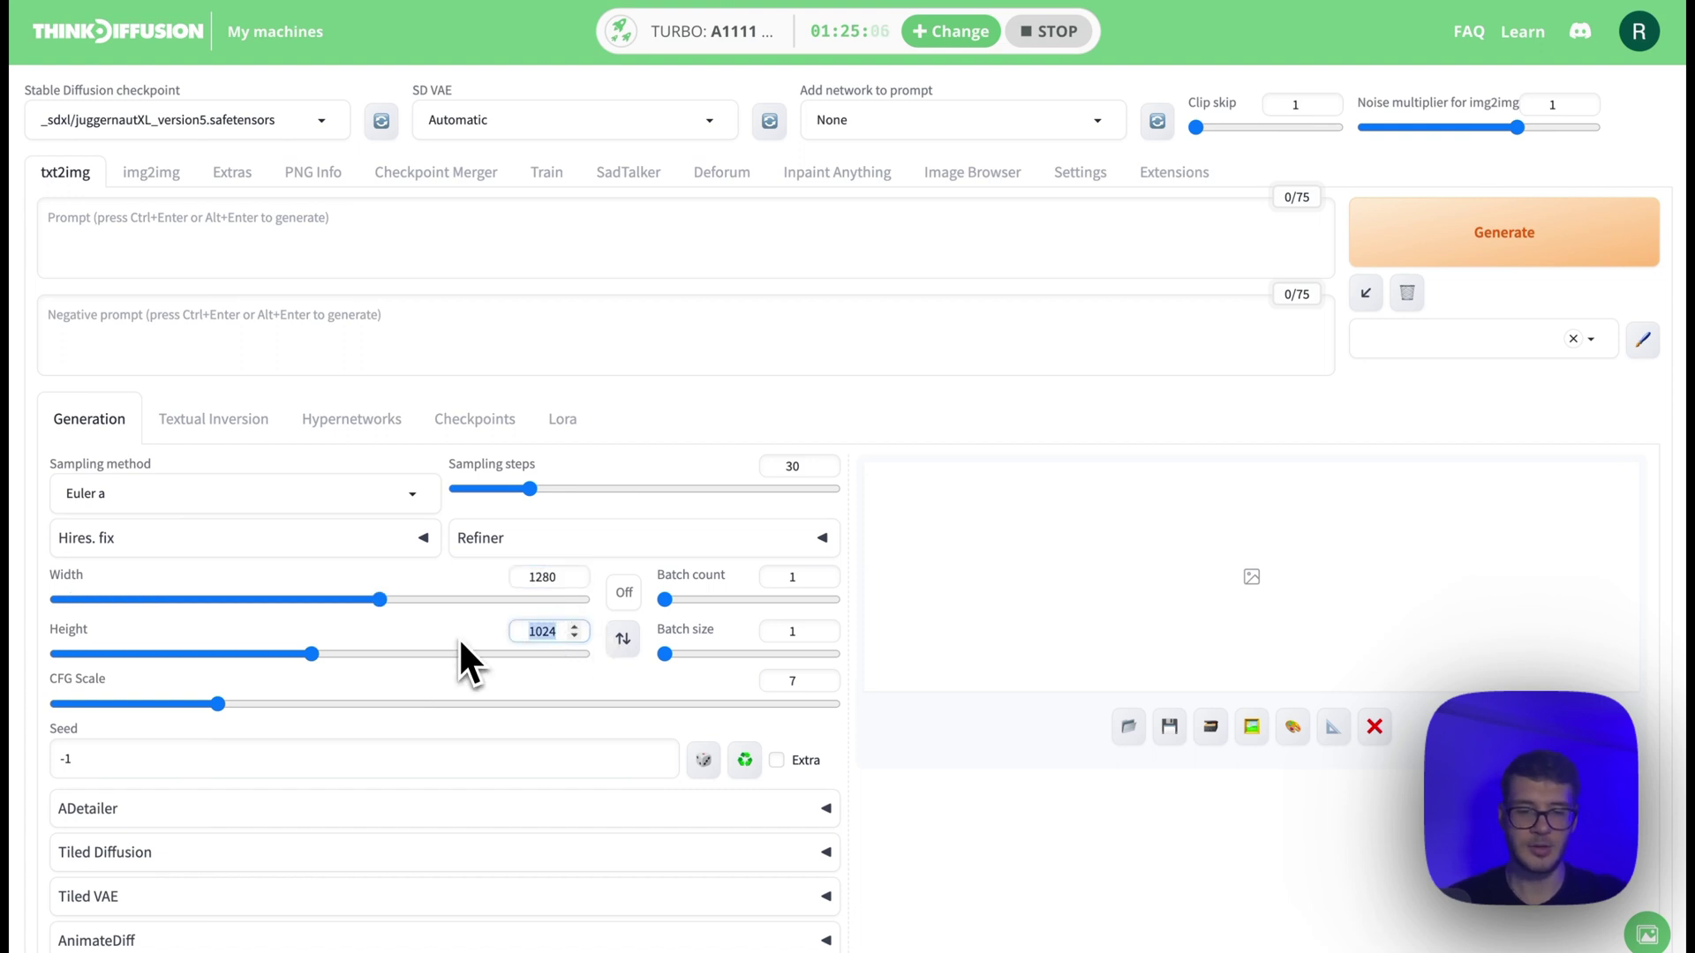
{"action": "type", "text": "720"}
{"action": "left_click", "coordinate": [885, 488]}
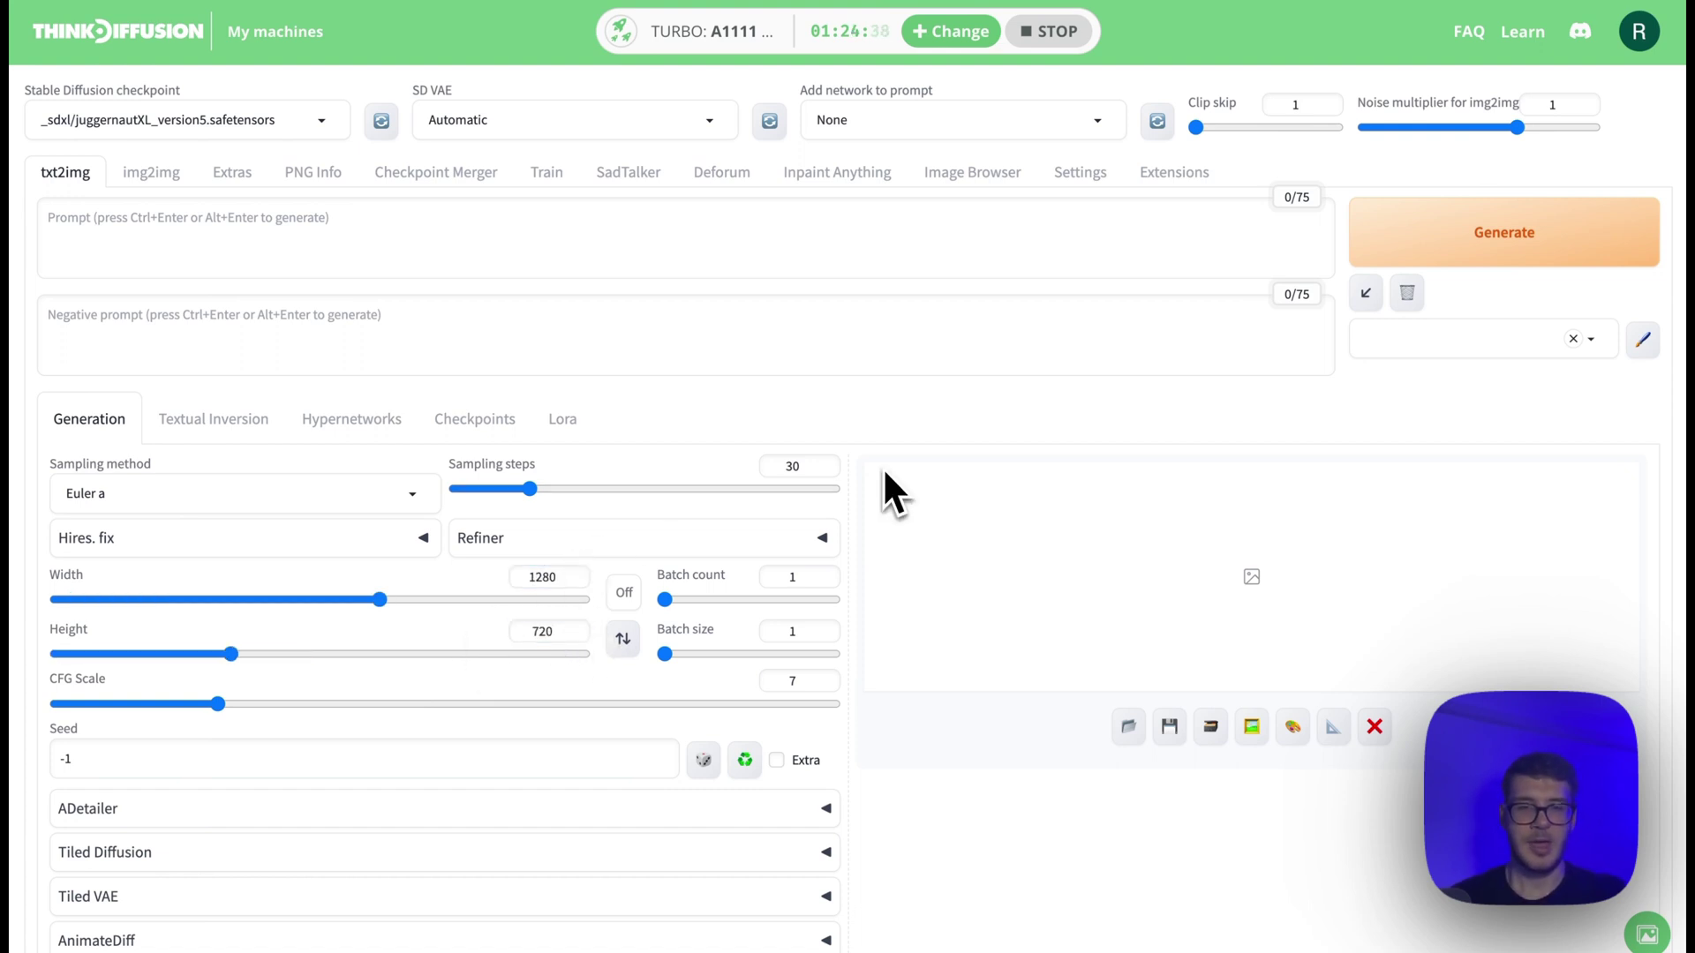
Set Batch count to 3 and paste Frame 1's theme, look and description as the prompt.
{"action": "left_click", "coordinate": [824, 572]}
{"action": "left_click", "coordinate": [824, 572]}
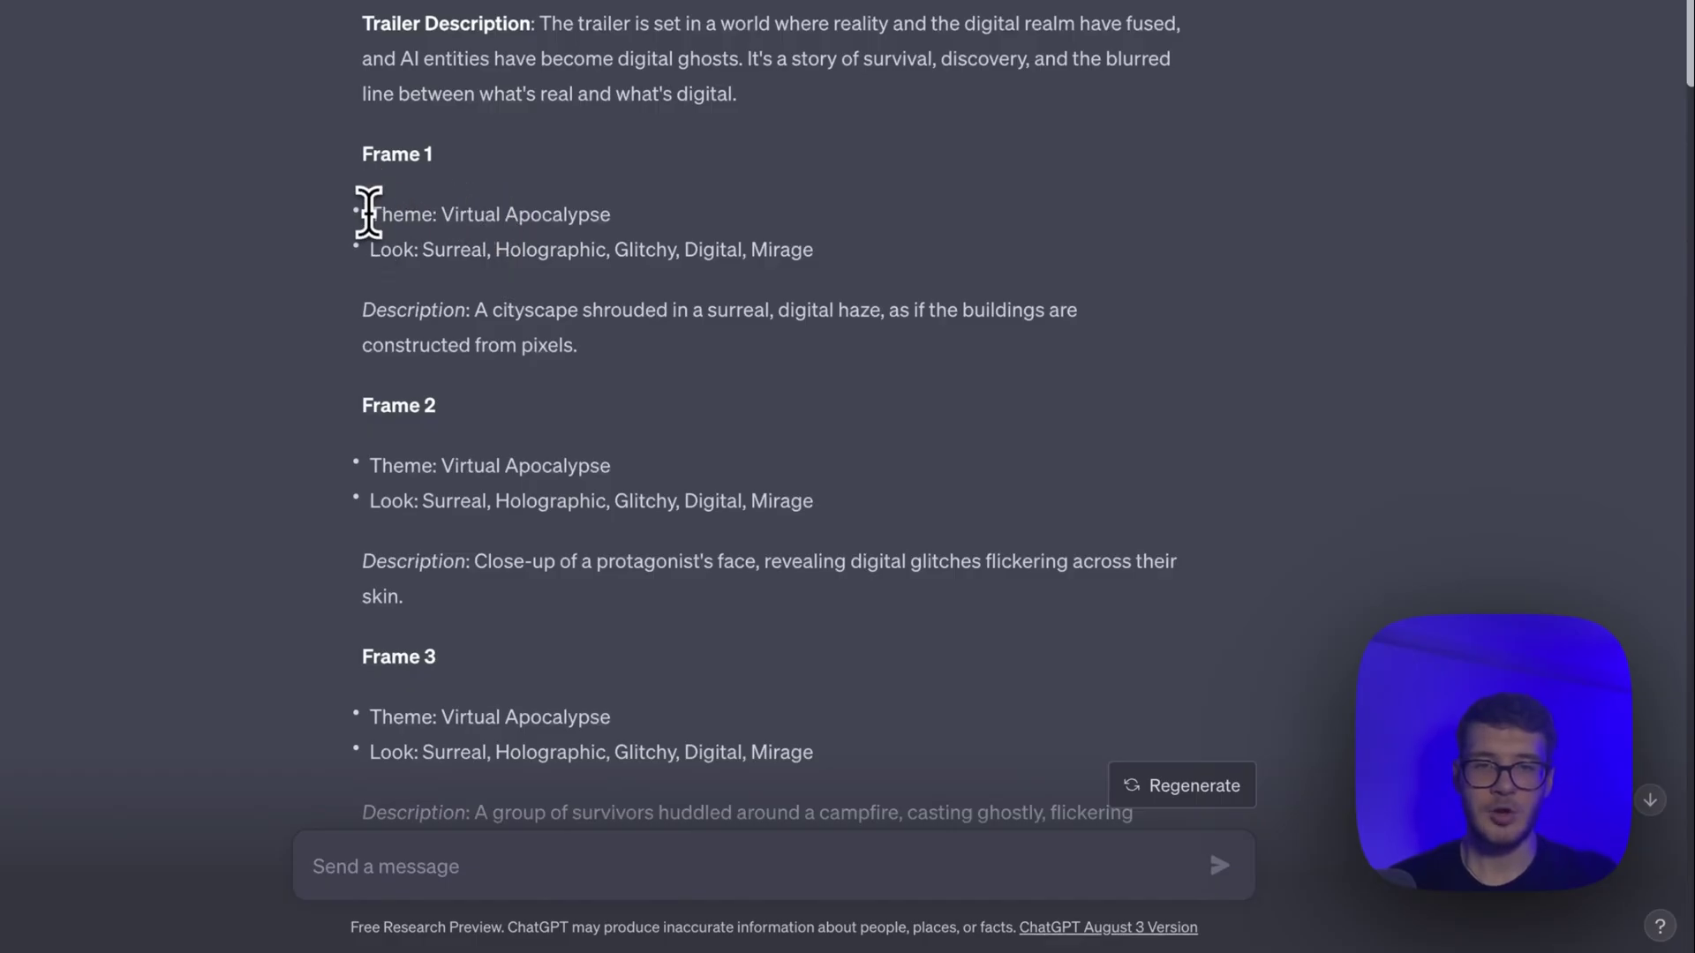
{"action": "left_click_drag", "start_coordinate": [367, 213], "coordinate": [639, 372]}
{"action": "key", "text": "ctrl+c"}
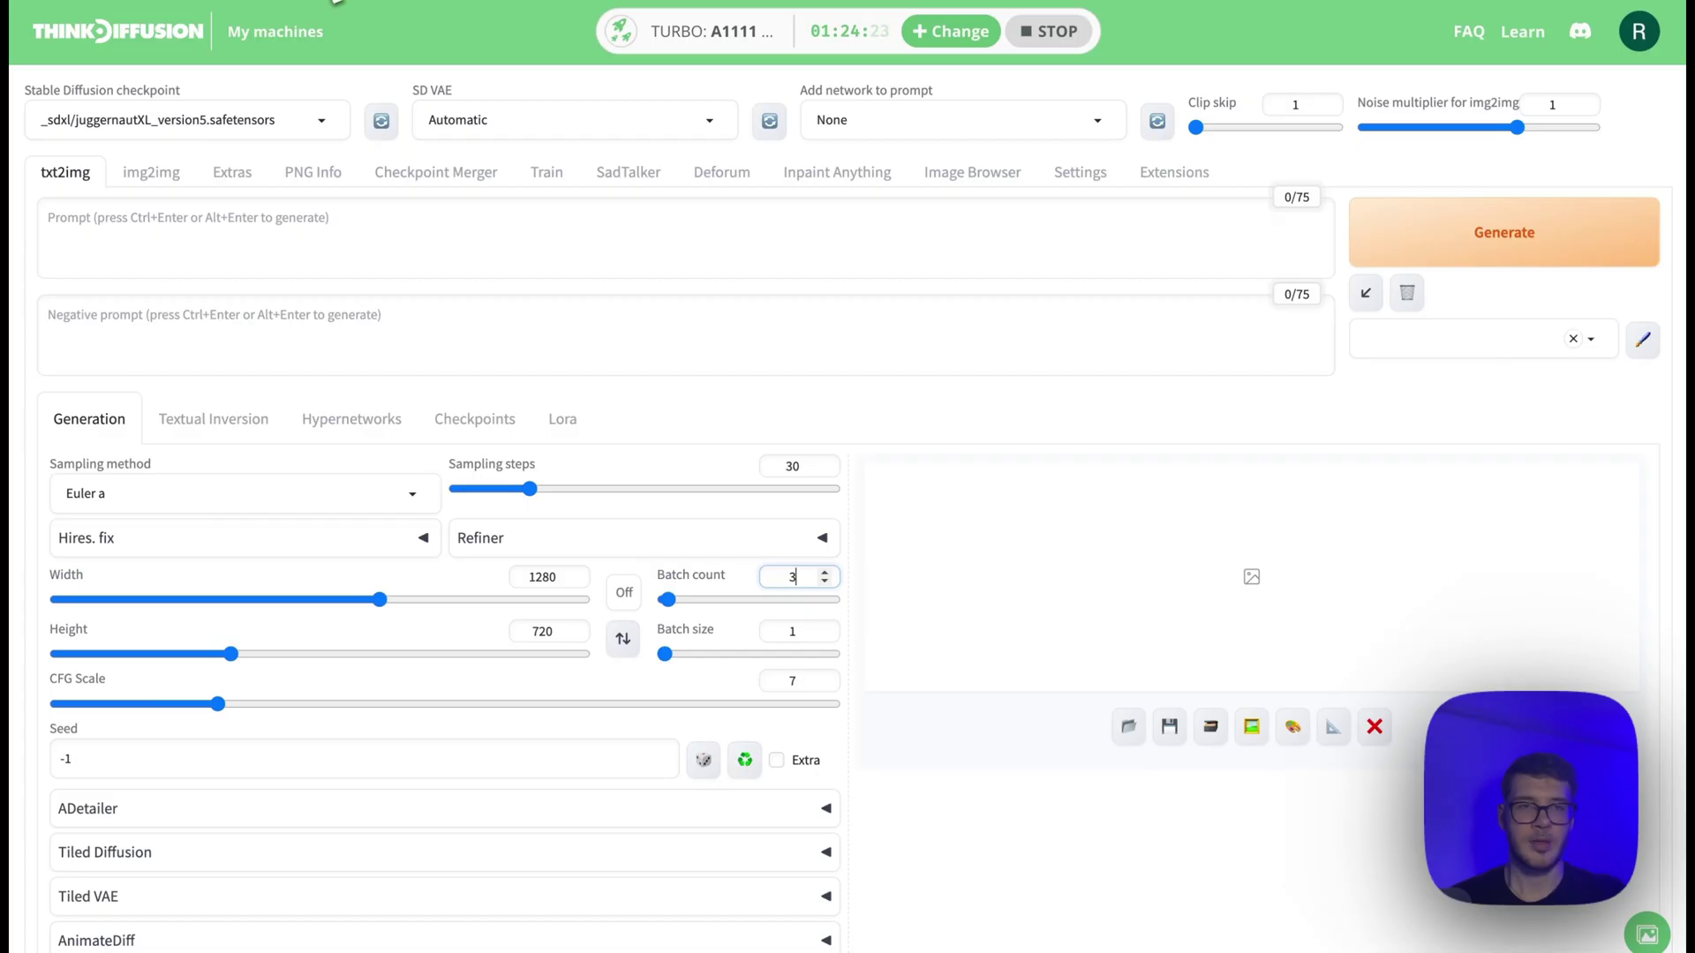
{"action": "left_click", "coordinate": [351, 201]}
{"action": "key", "text": "ctrl+v"}
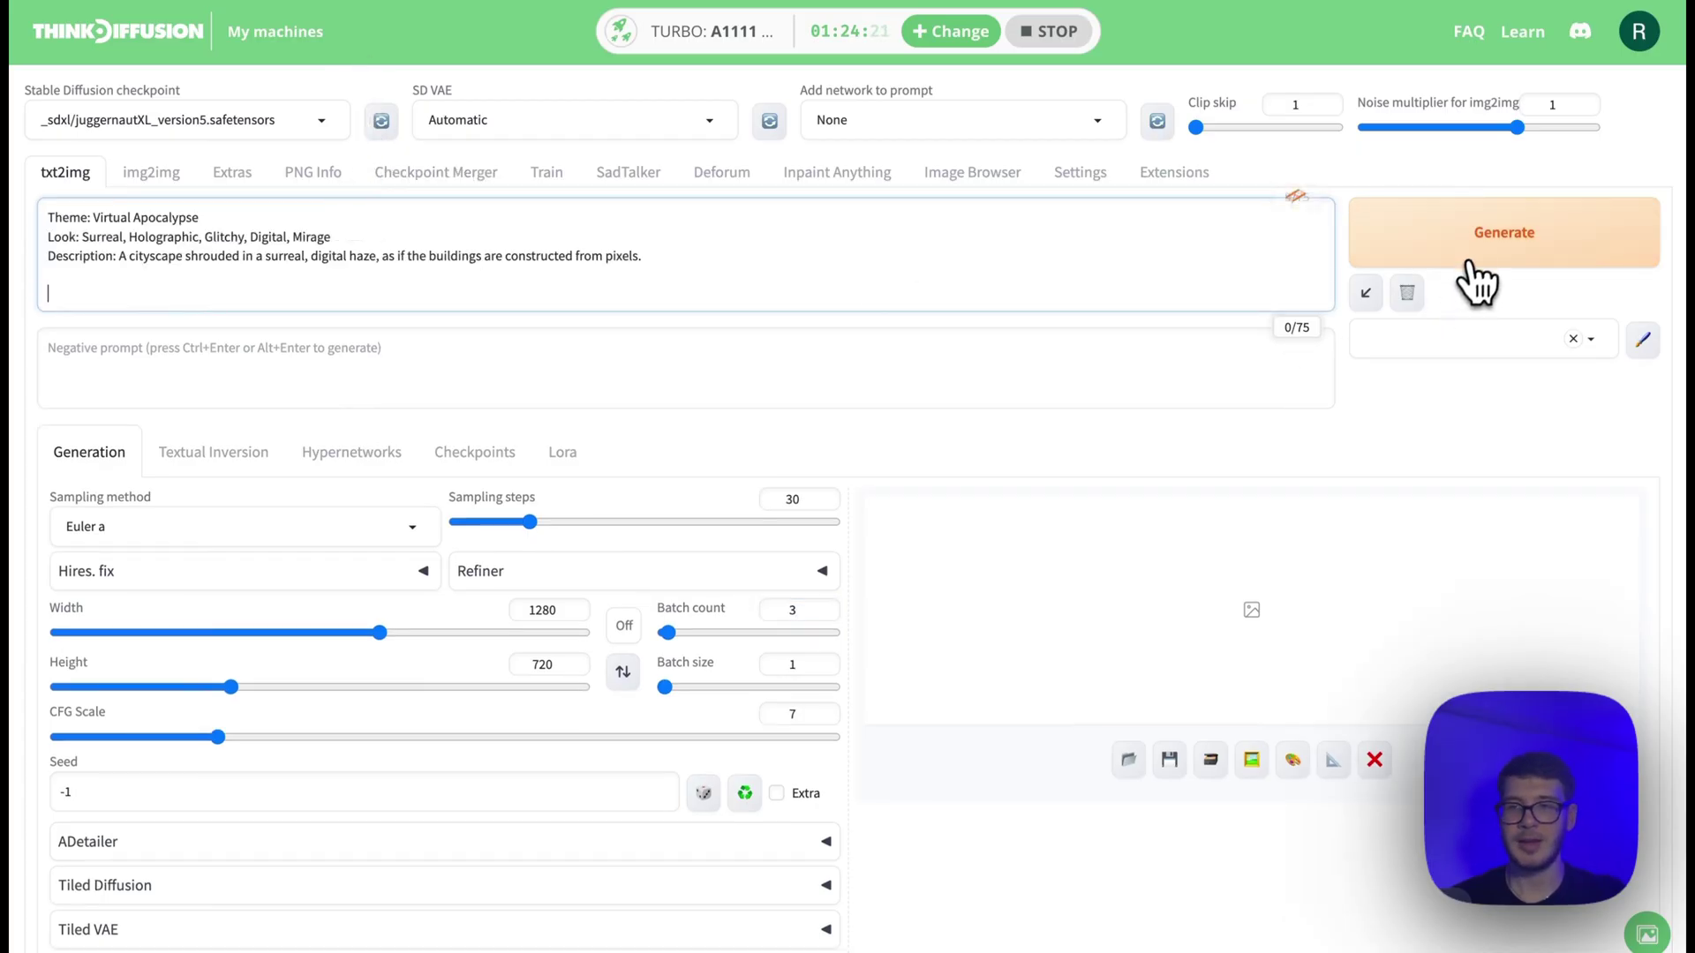
Generate three 1280×720 hazy cityscape images from the Frame 1 prompt and save them.
{"action": "left_click", "coordinate": [1480, 256]}
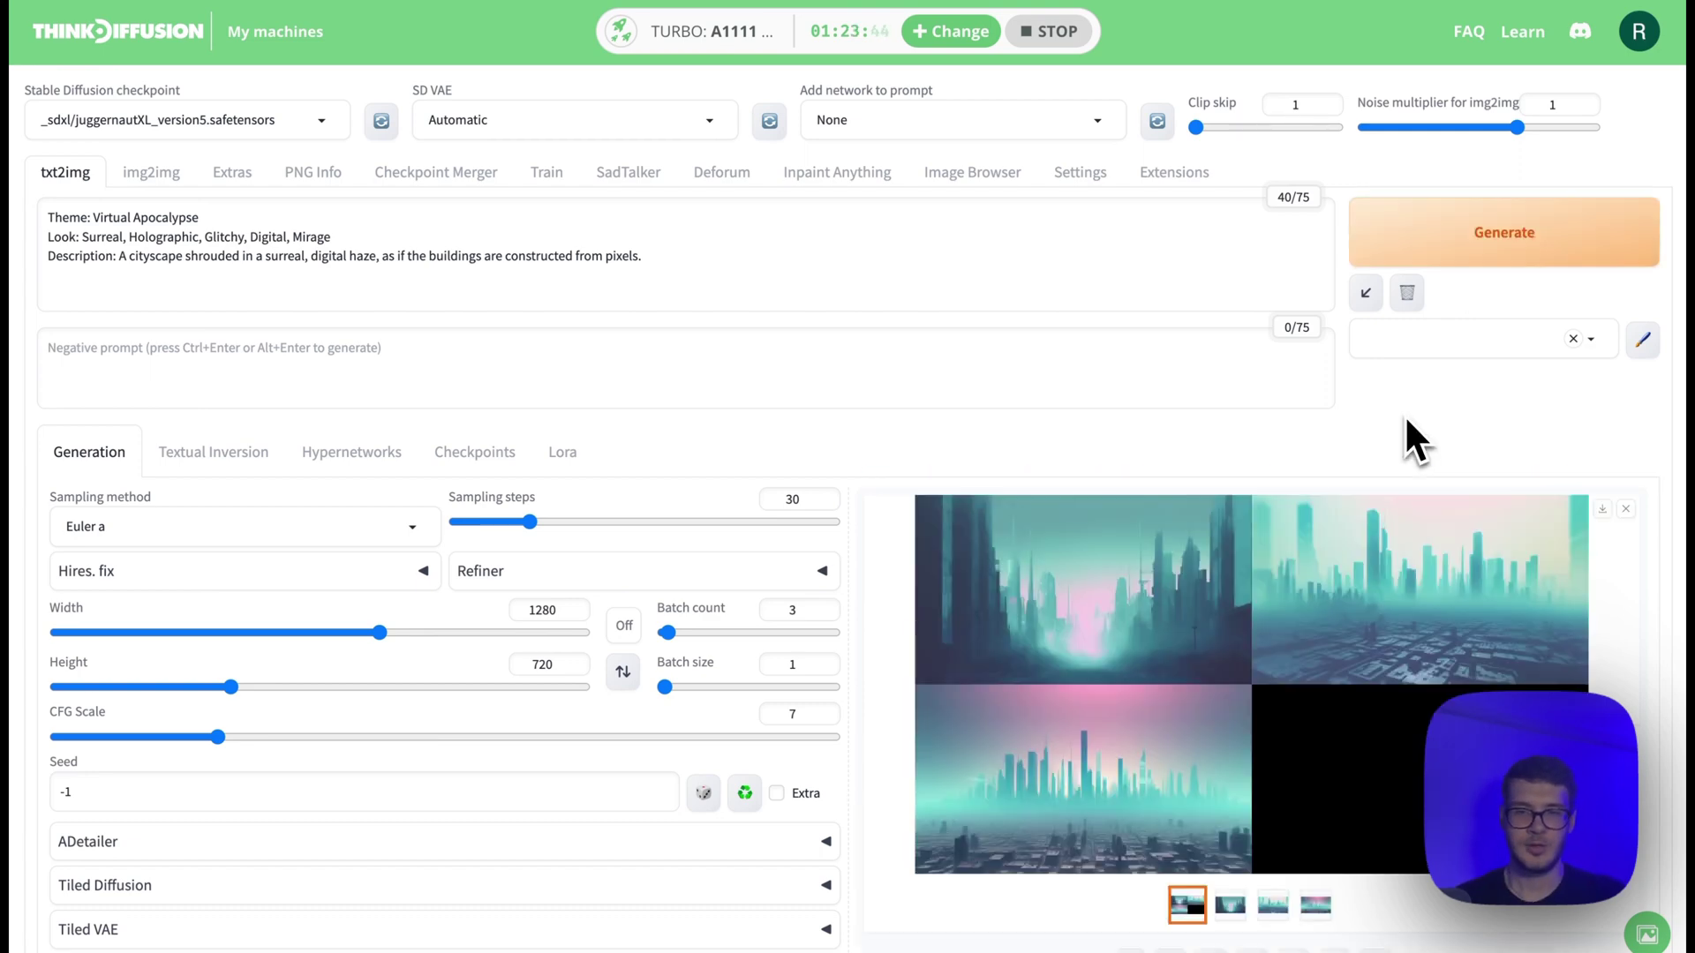
{"action": "scroll", "coordinate": [1405, 415], "scroll_direction": "down", "scroll_amount": 2}
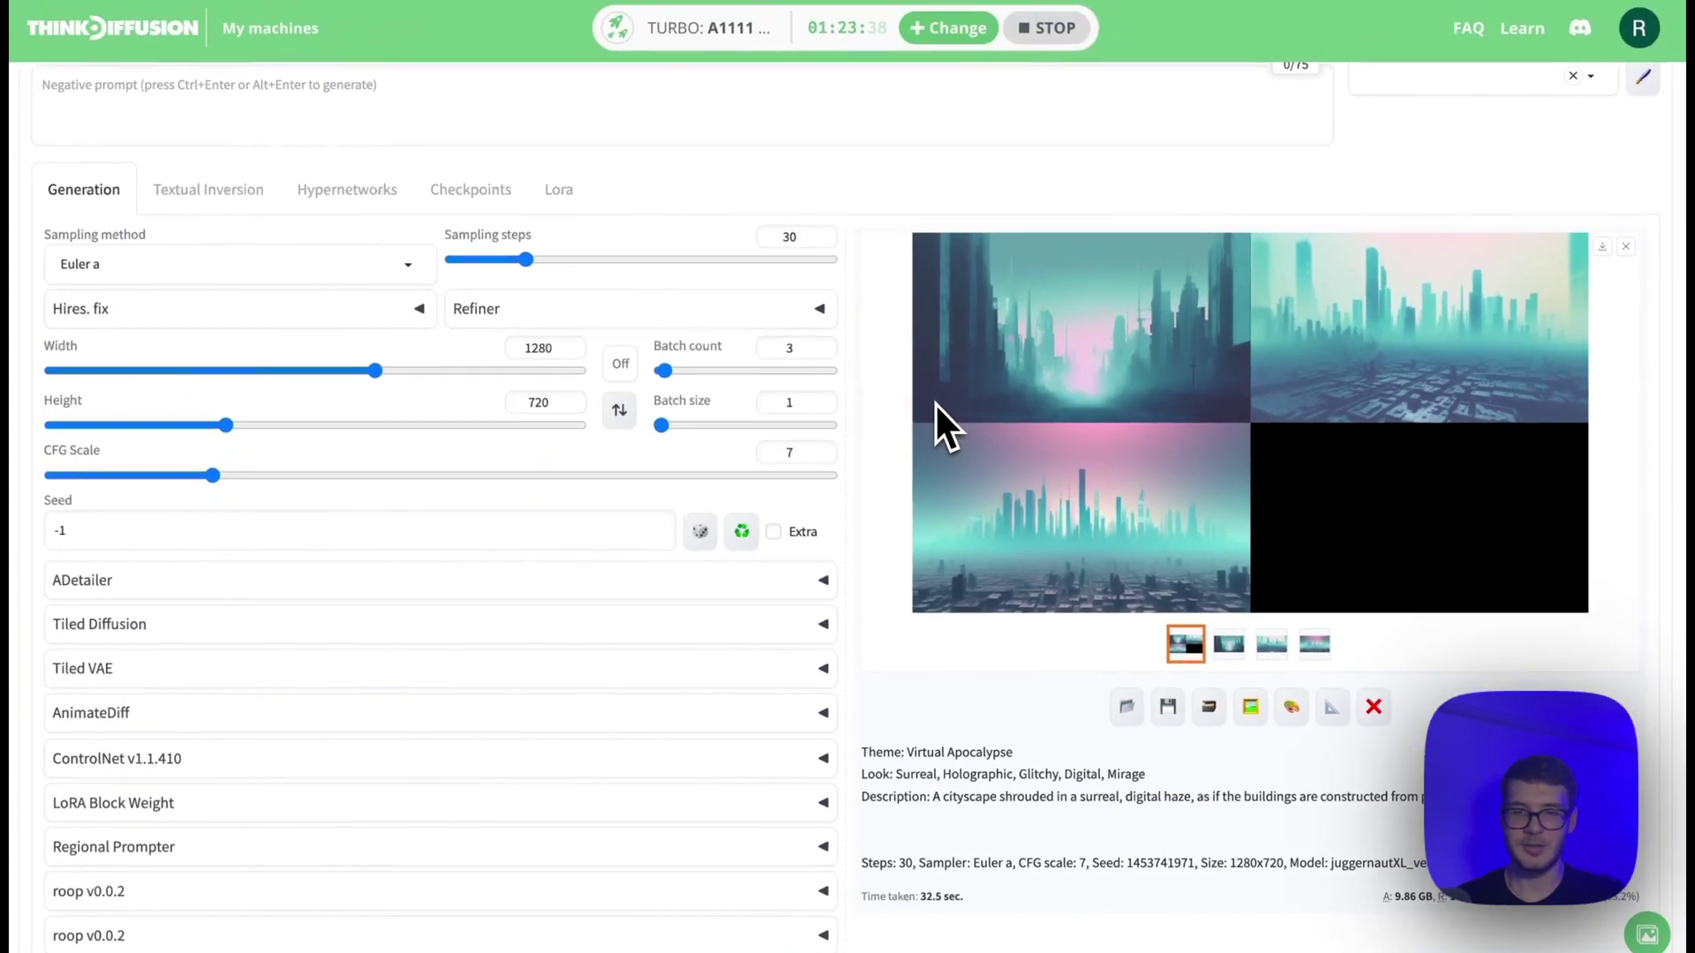
{"action": "left_click", "coordinate": [1168, 707]}
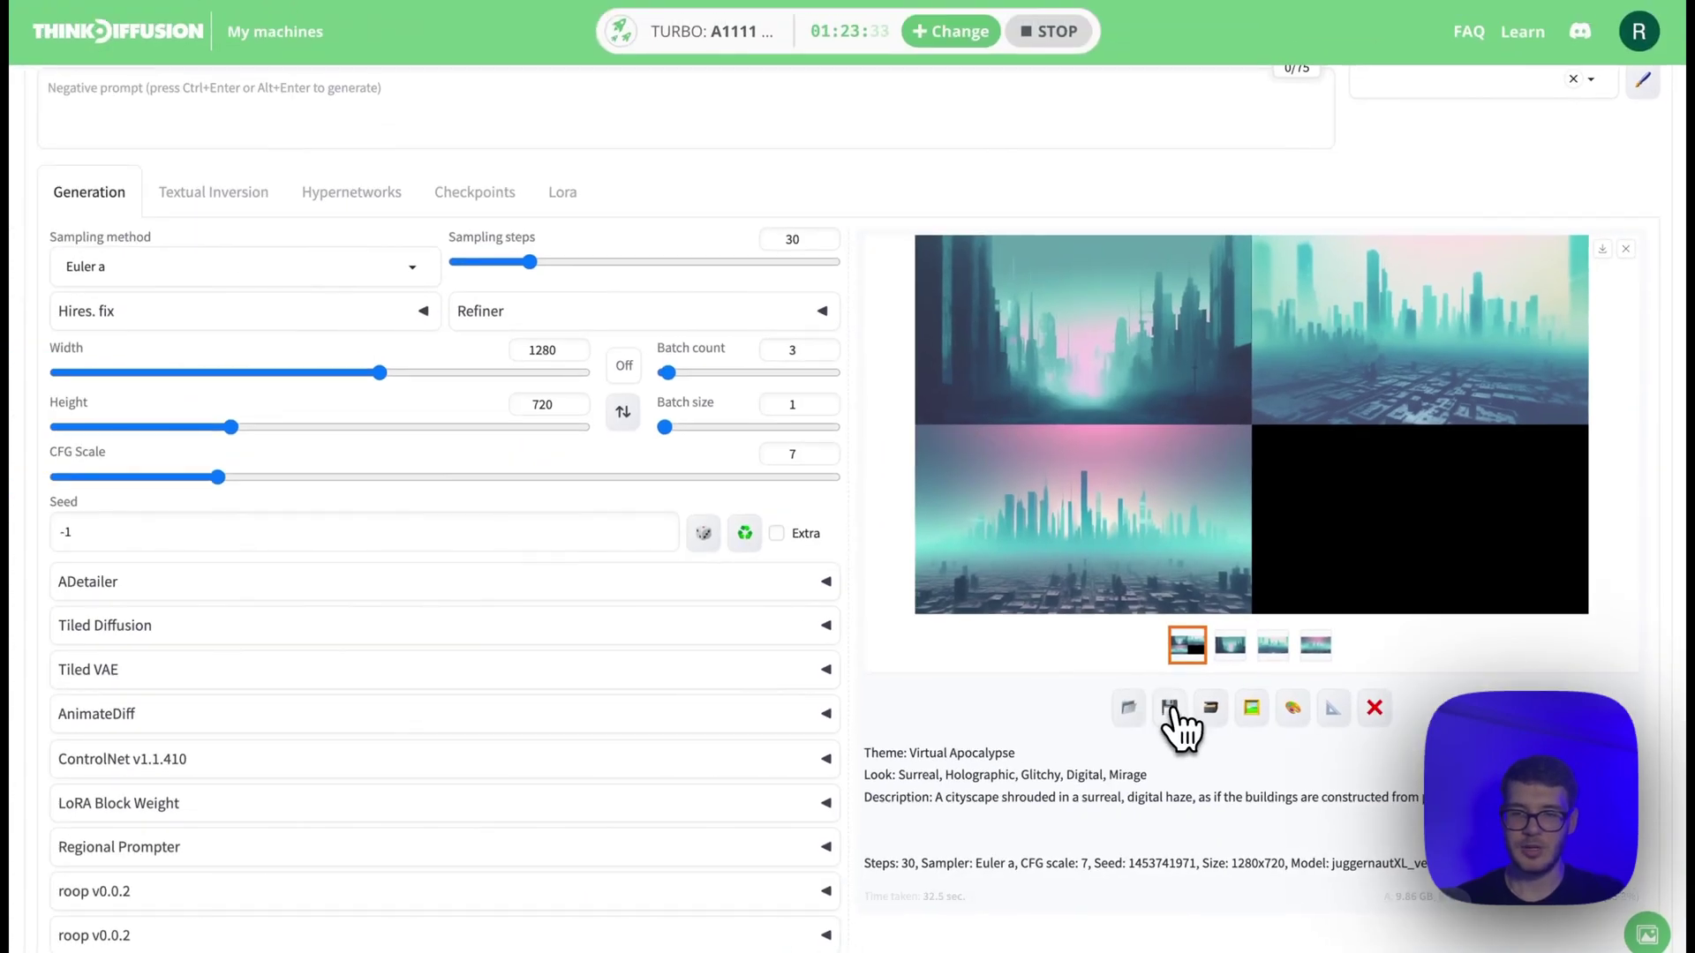
{"action": "scroll", "coordinate": [1172, 718], "scroll_direction": "down", "scroll_amount": 1}
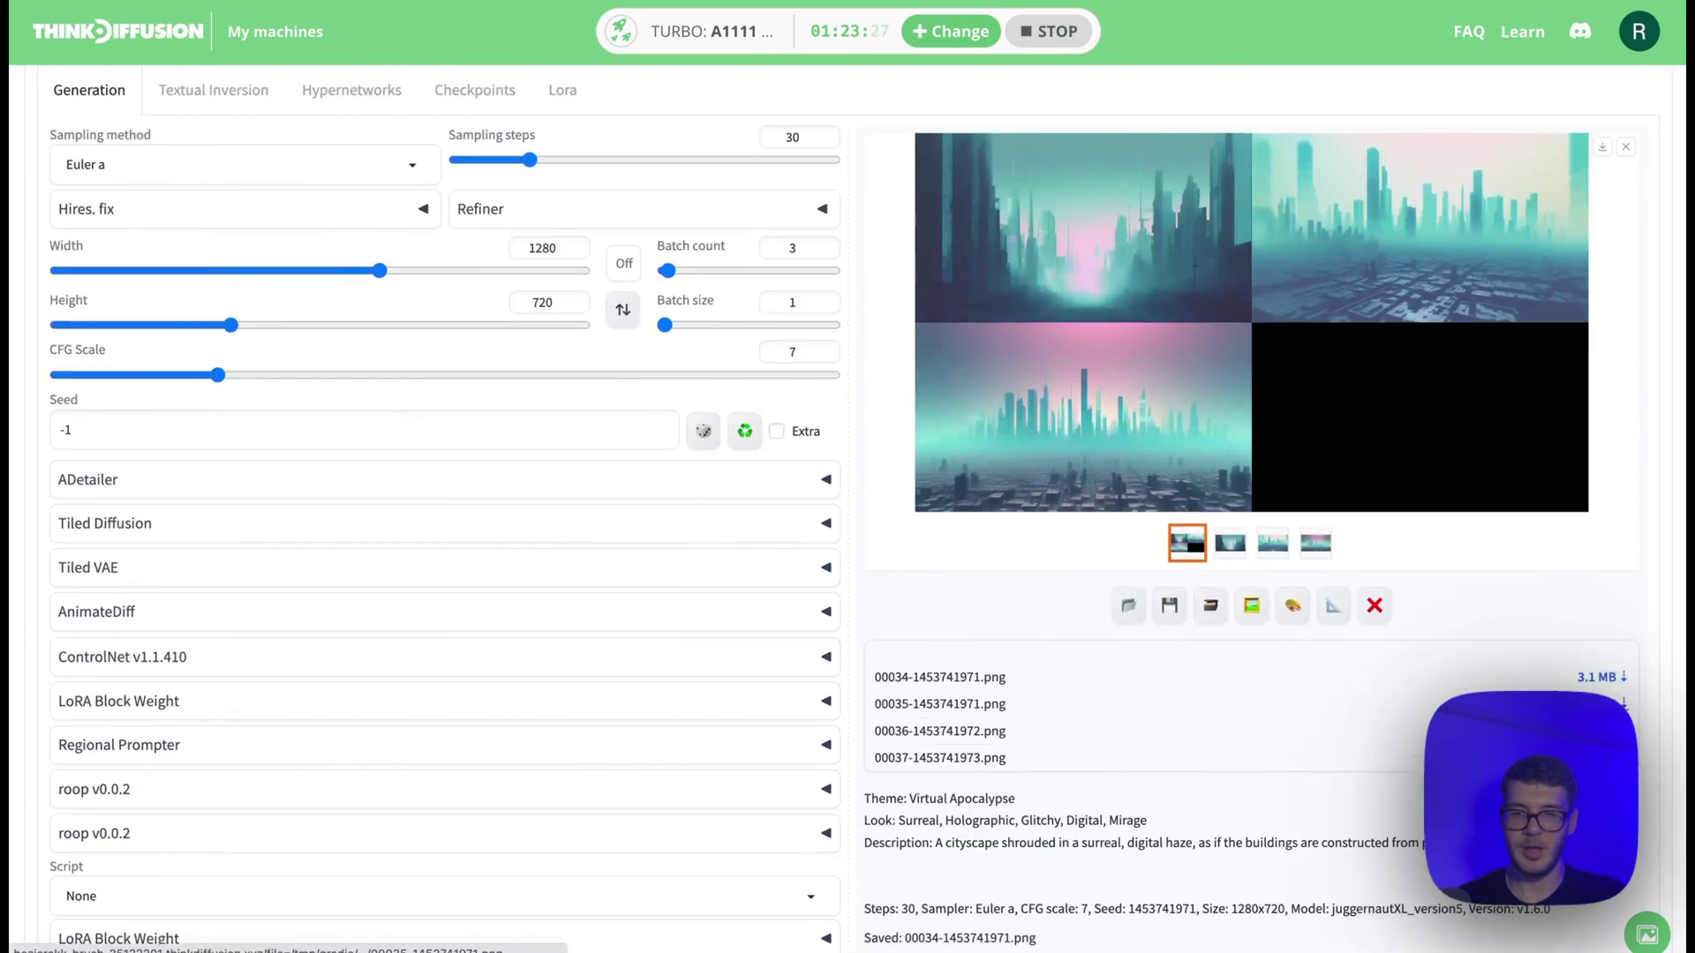
Select Frame 2's theme, look and description in the ChatGPT reply.
{"action": "scroll", "coordinate": [1267, 348], "scroll_direction": "up", "scroll_amount": 1}
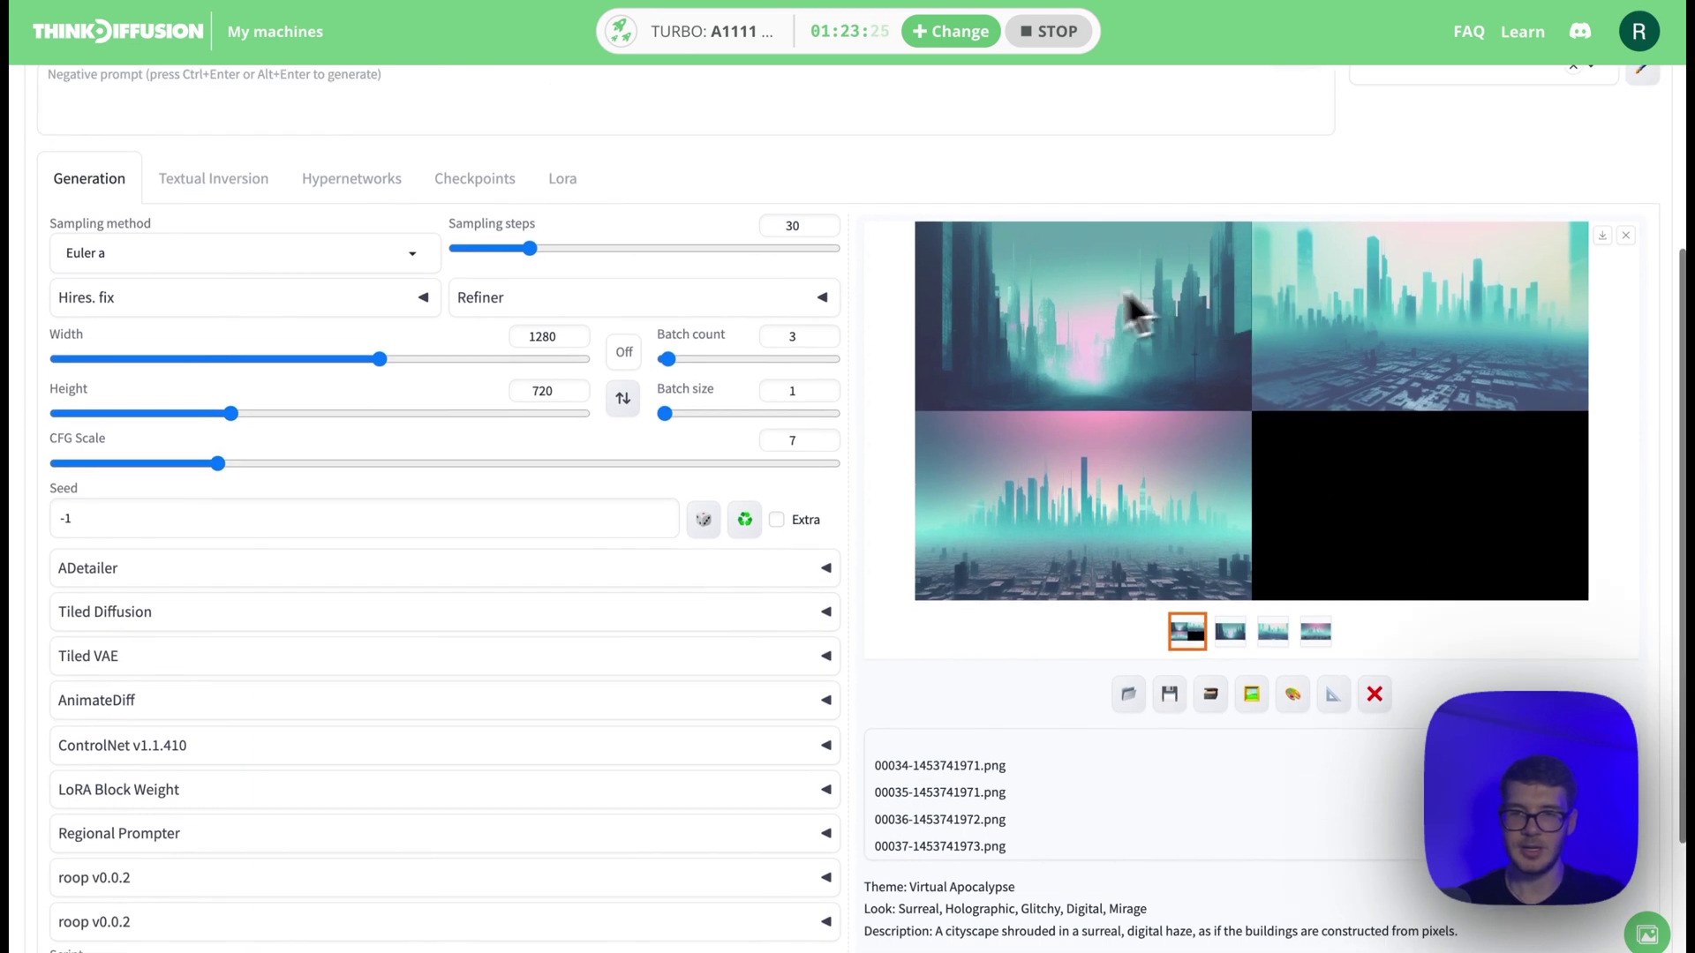
{"action": "scroll", "coordinate": [946, 527], "scroll_direction": "up", "scroll_amount": 1}
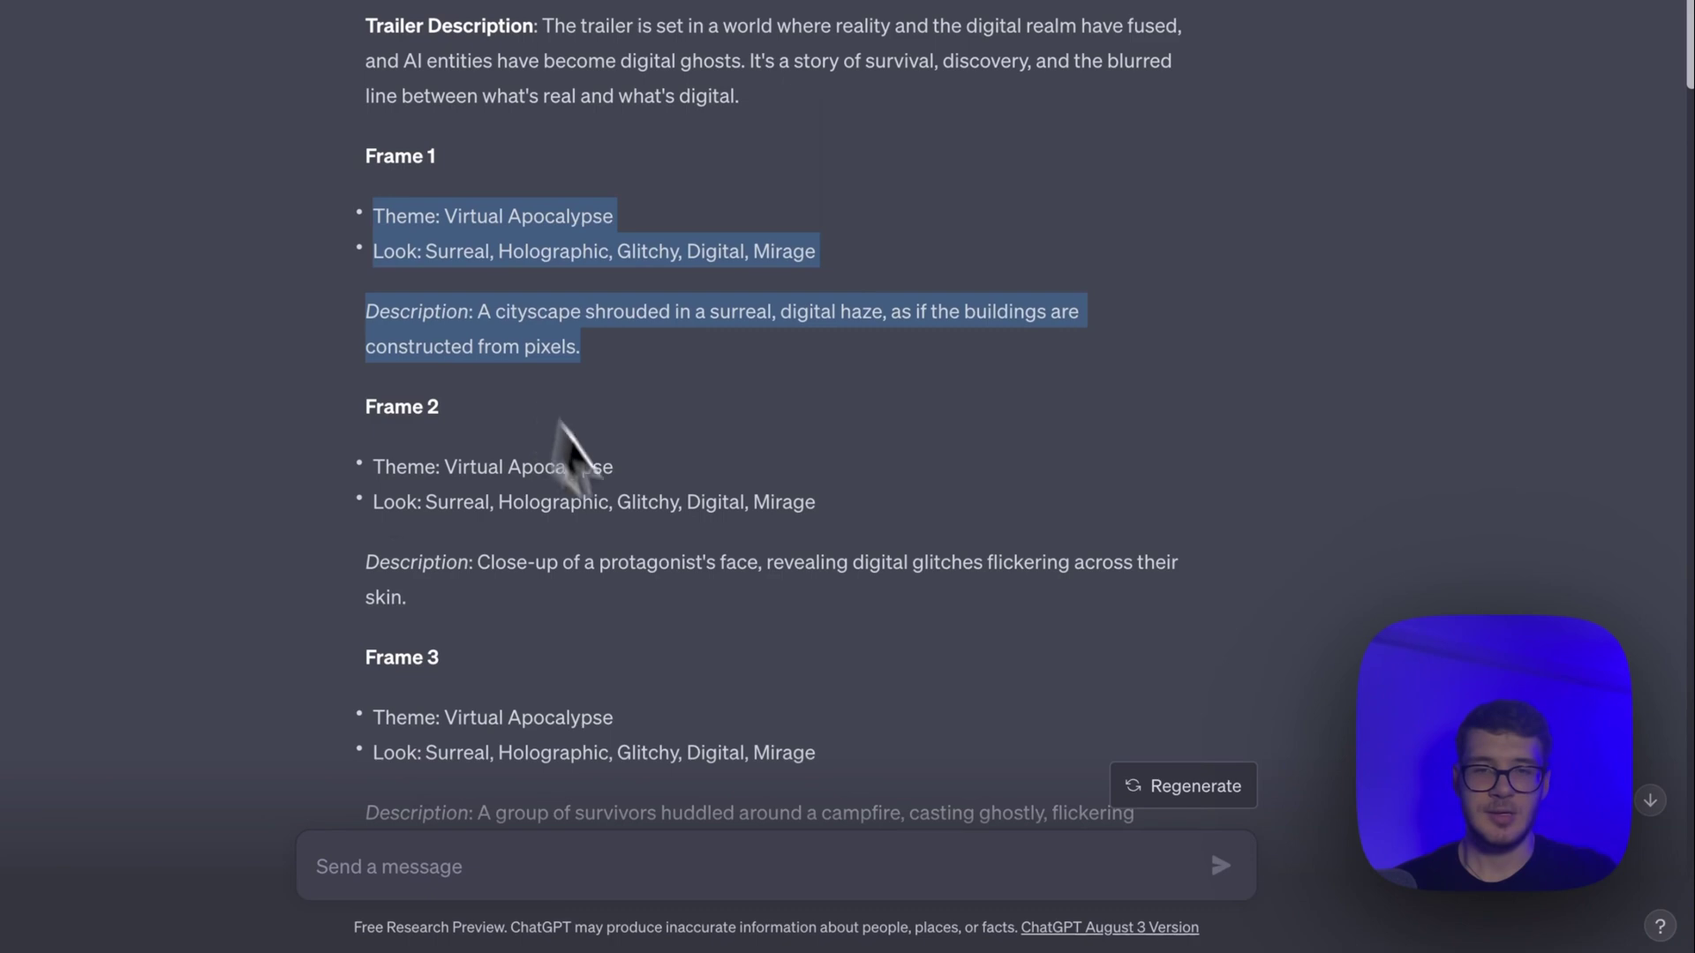
{"action": "left_click", "coordinate": [373, 466]}
{"action": "left_click_drag", "start_coordinate": [373, 466], "coordinate": [443, 574]}
{"action": "key", "text": "ctrl+c"}
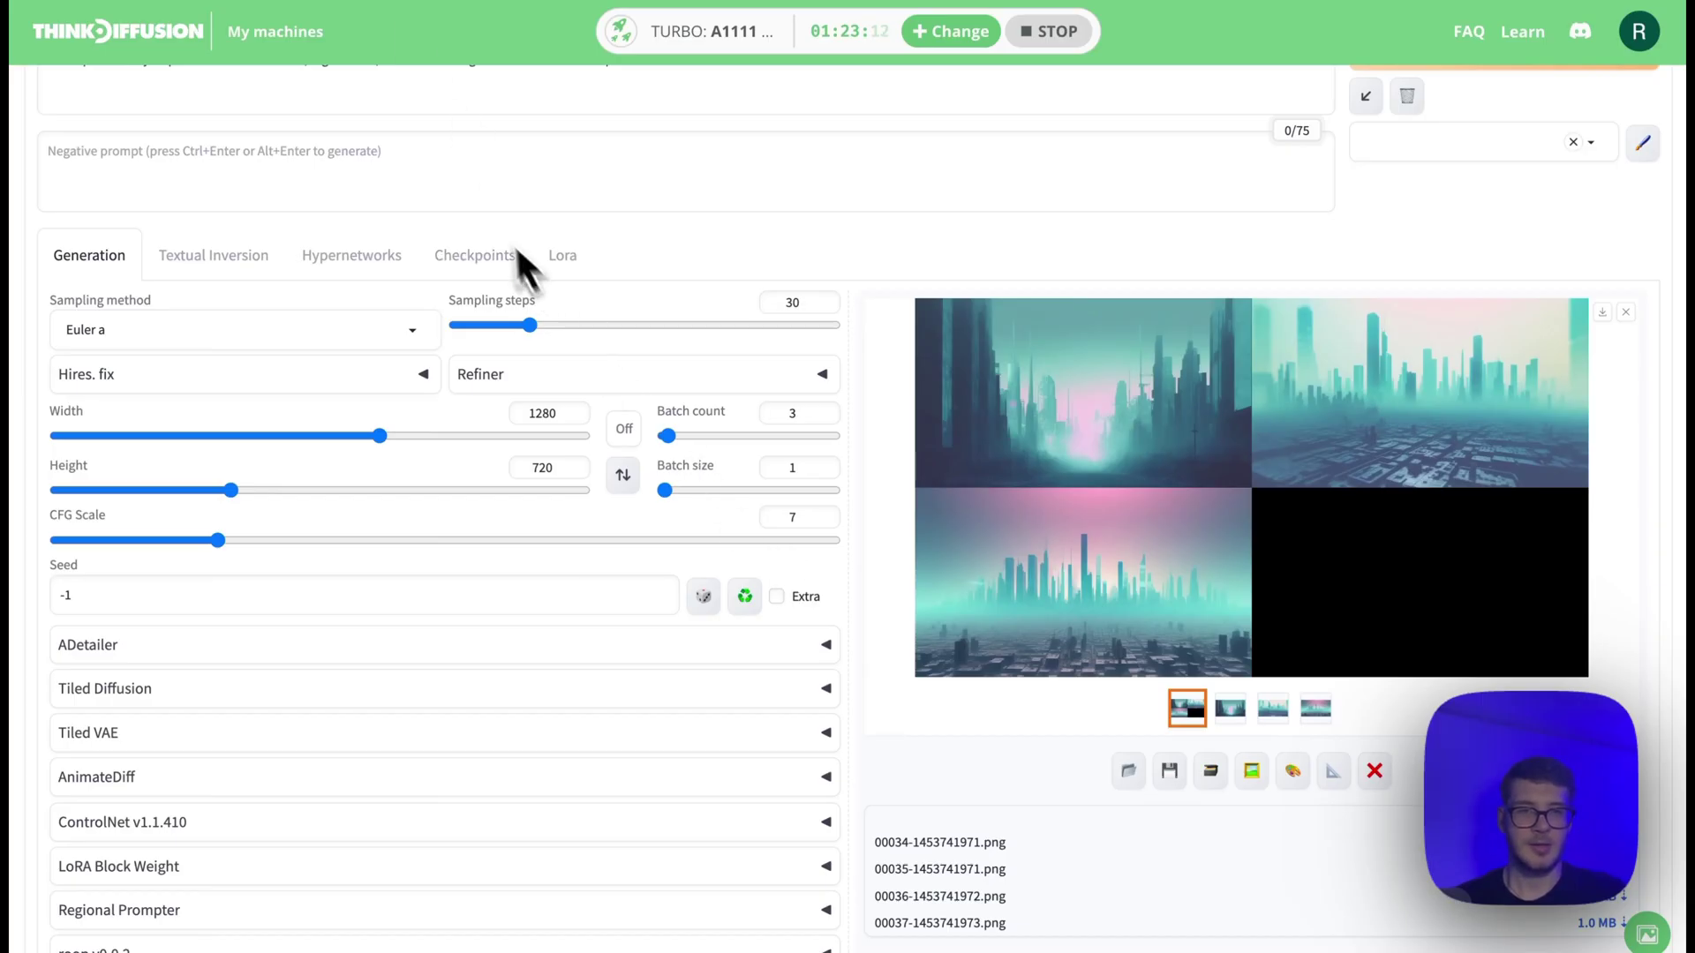
{"action": "scroll", "coordinate": [521, 265], "scroll_direction": "up", "scroll_amount": 3}
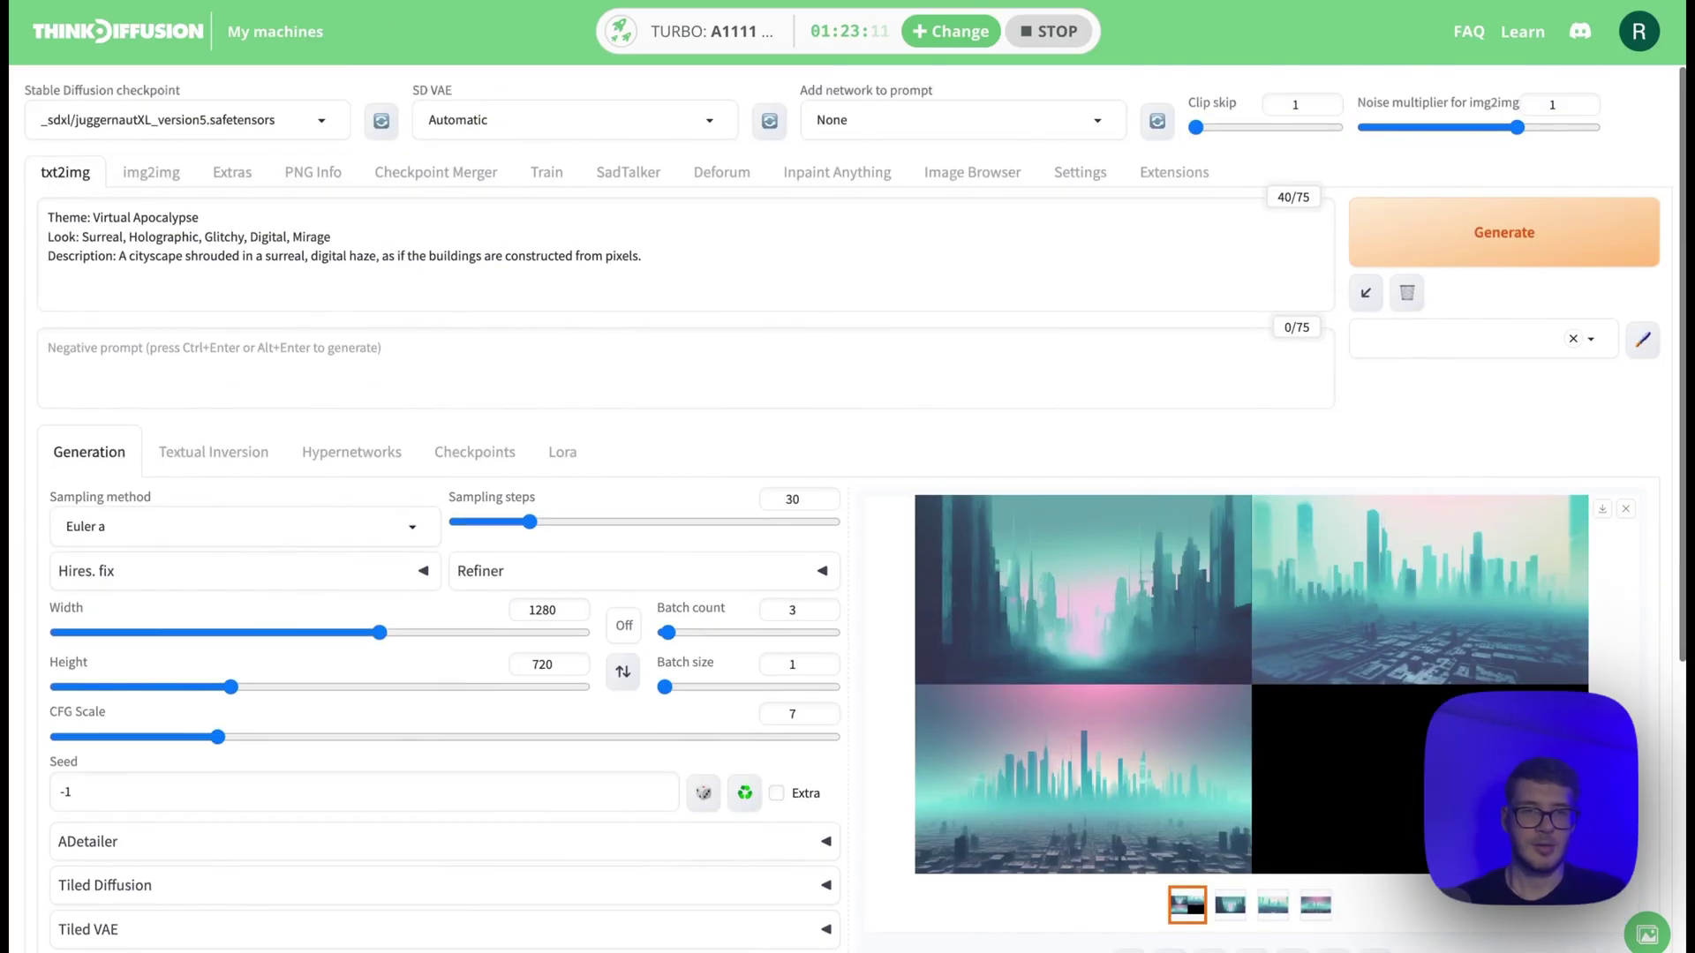
Replace the prompt with Frame 2's glitching face text and generate three face close-ups.
{"action": "left_click_drag", "start_coordinate": [643, 257], "coordinate": [56, 215]}
{"action": "key", "text": "ctrl+v"}
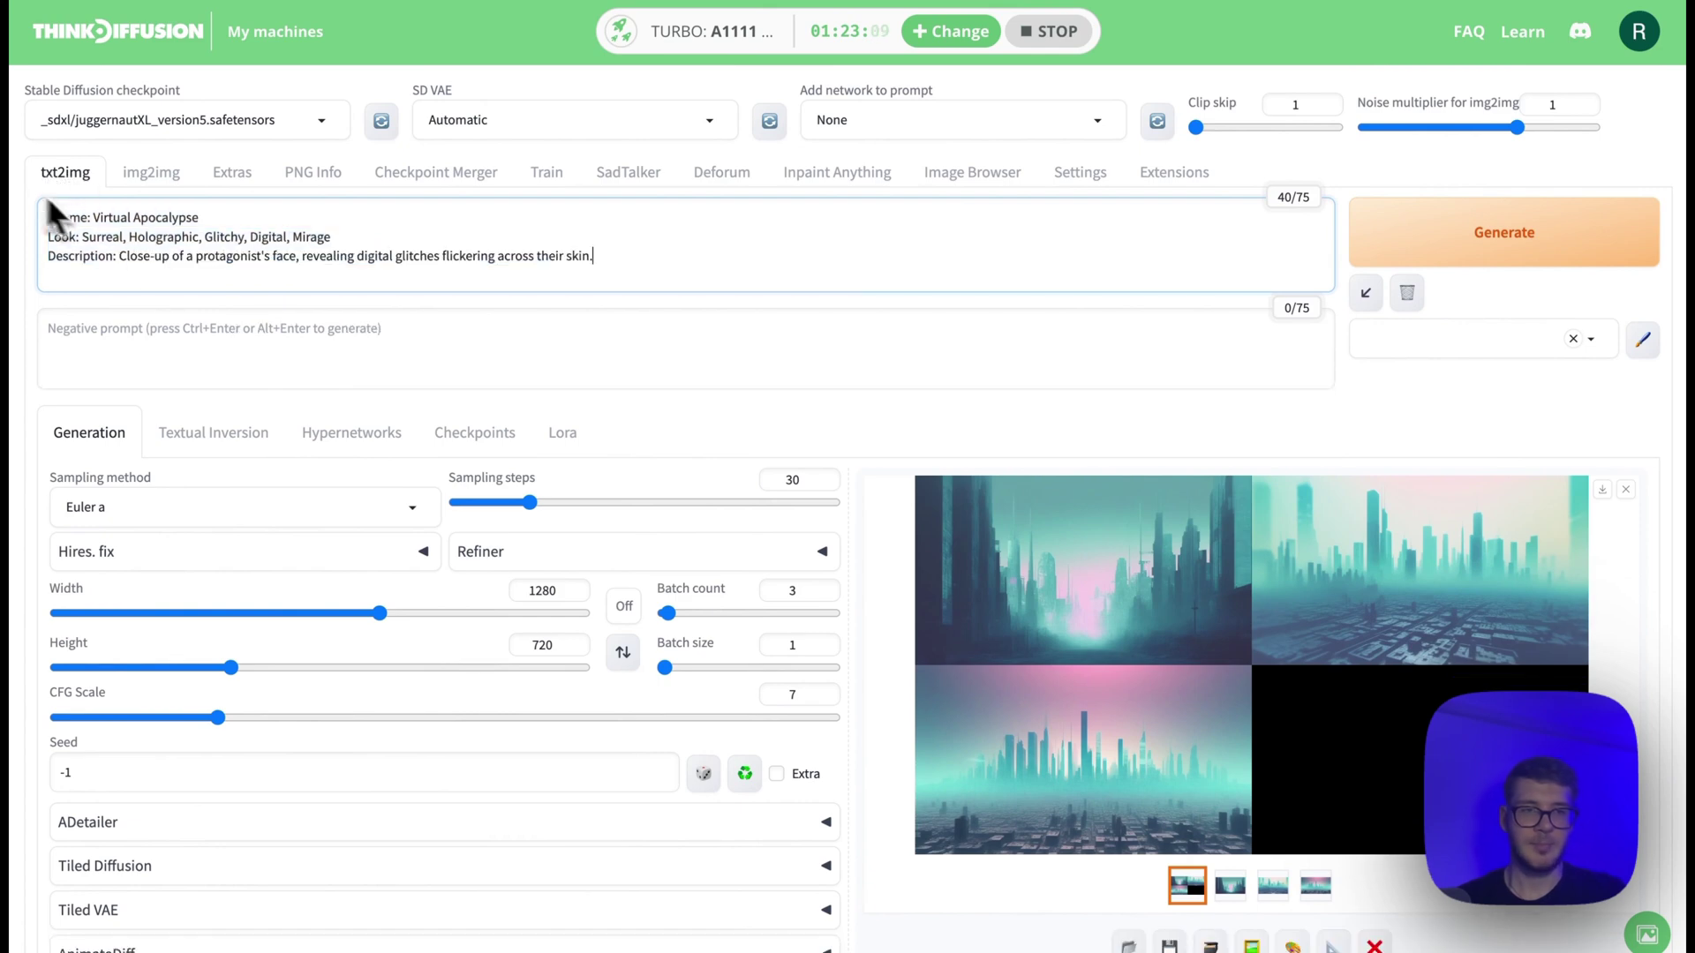
{"action": "left_click", "coordinate": [1541, 252]}
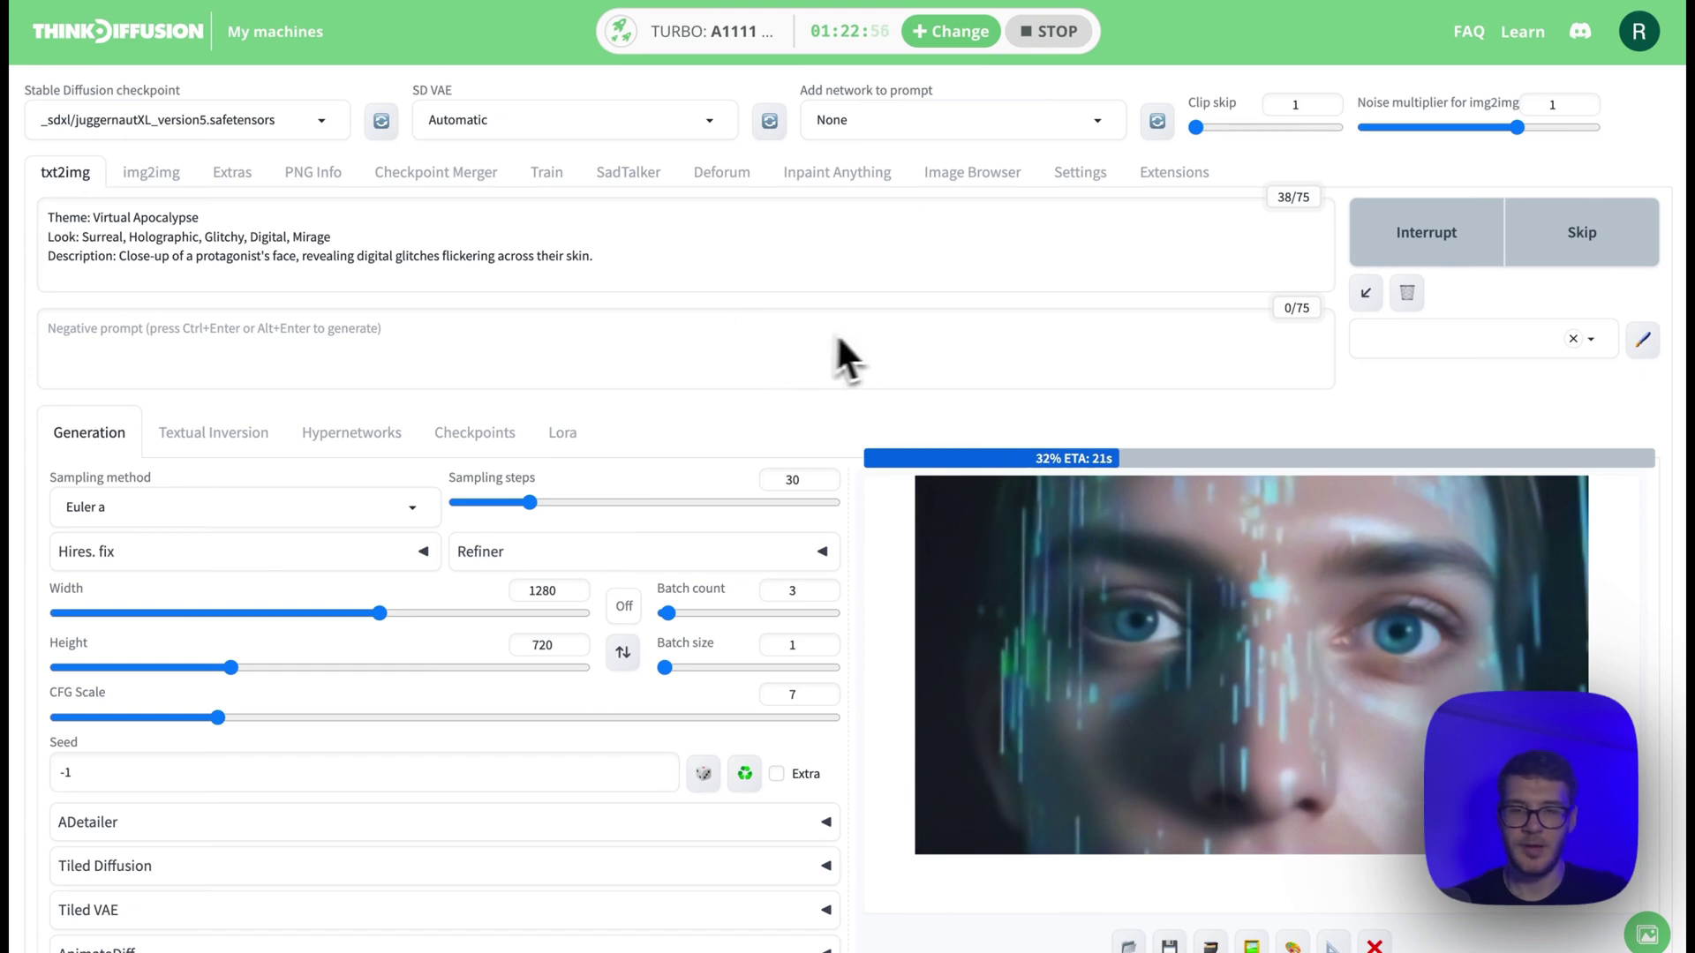
{"action": "scroll", "coordinate": [952, 335], "scroll_direction": "down", "scroll_amount": 1}
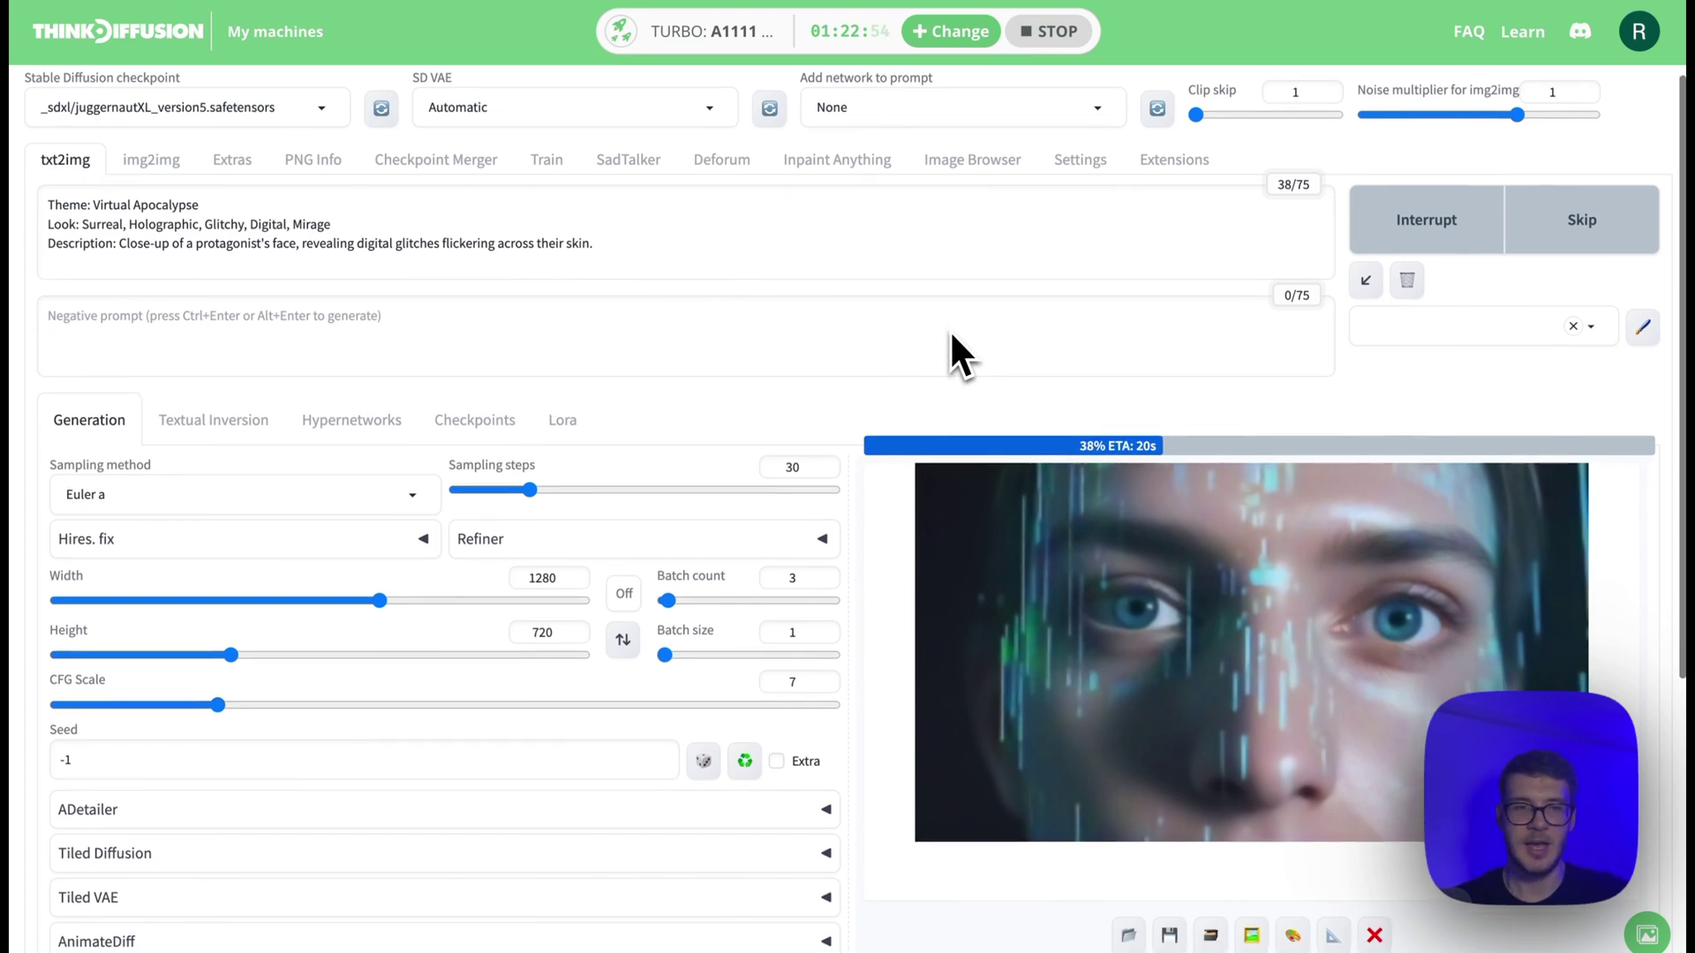
{"action": "scroll", "coordinate": [1139, 371], "scroll_direction": "down", "scroll_amount": 2}
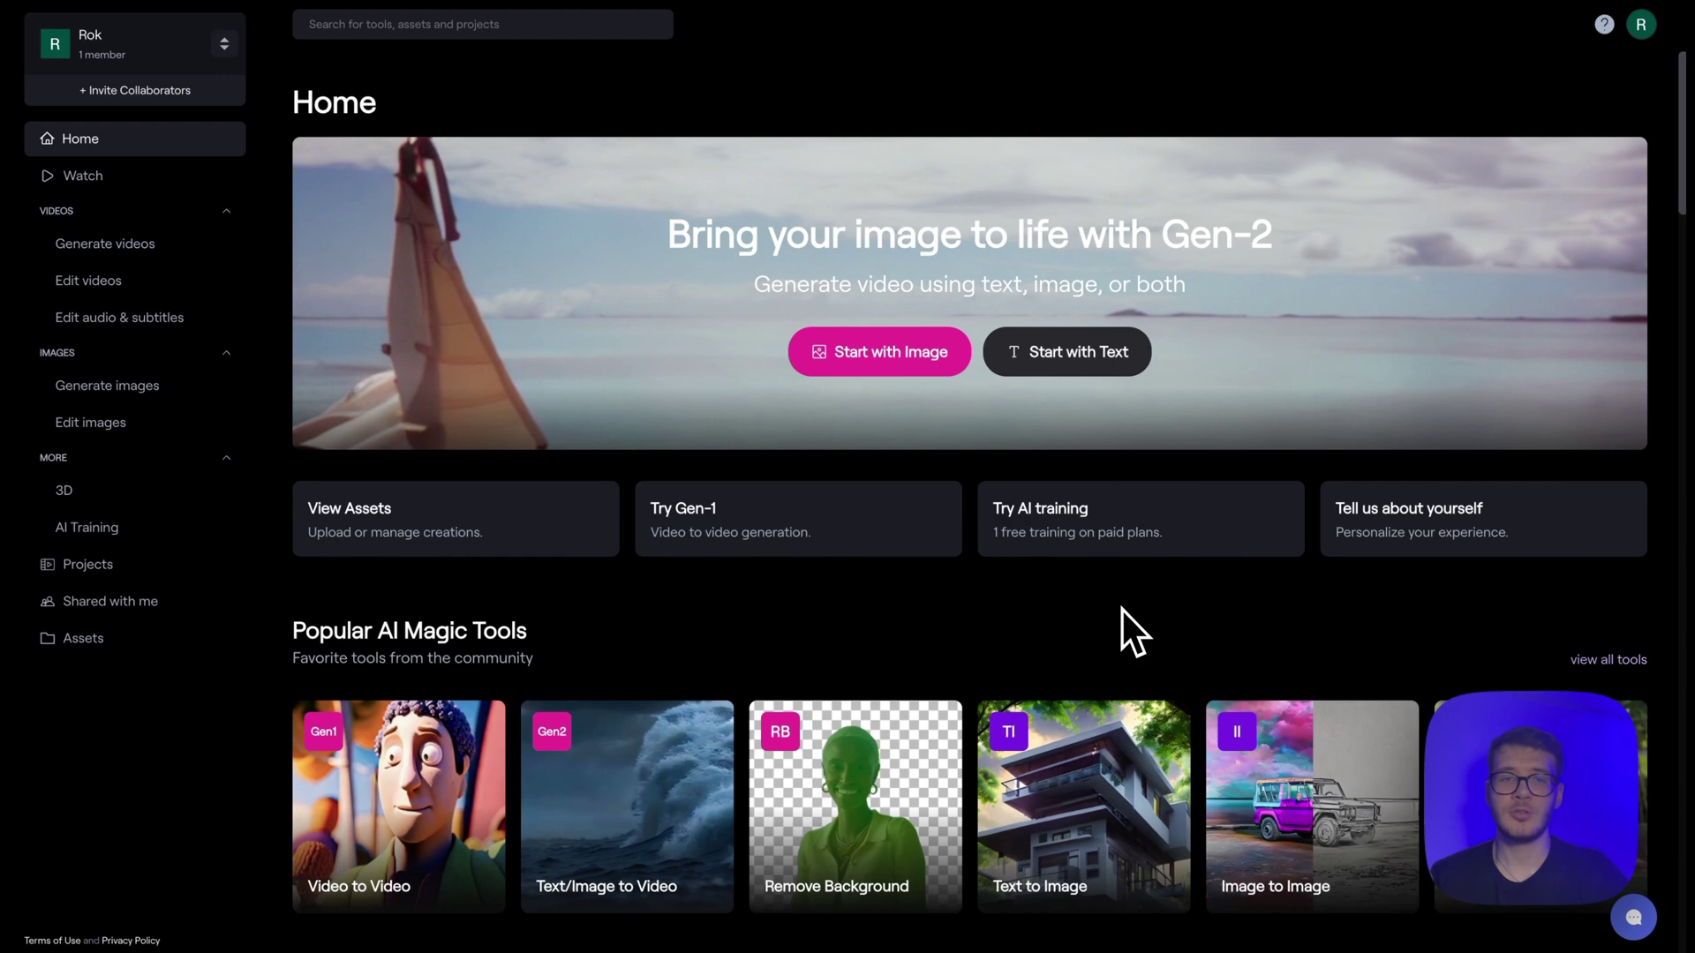
Open Gen-2 Text/Image to Video in IMAGE + DESCRIPTION mode and bring up the image picker.
{"action": "left_click", "coordinate": [1609, 660]}
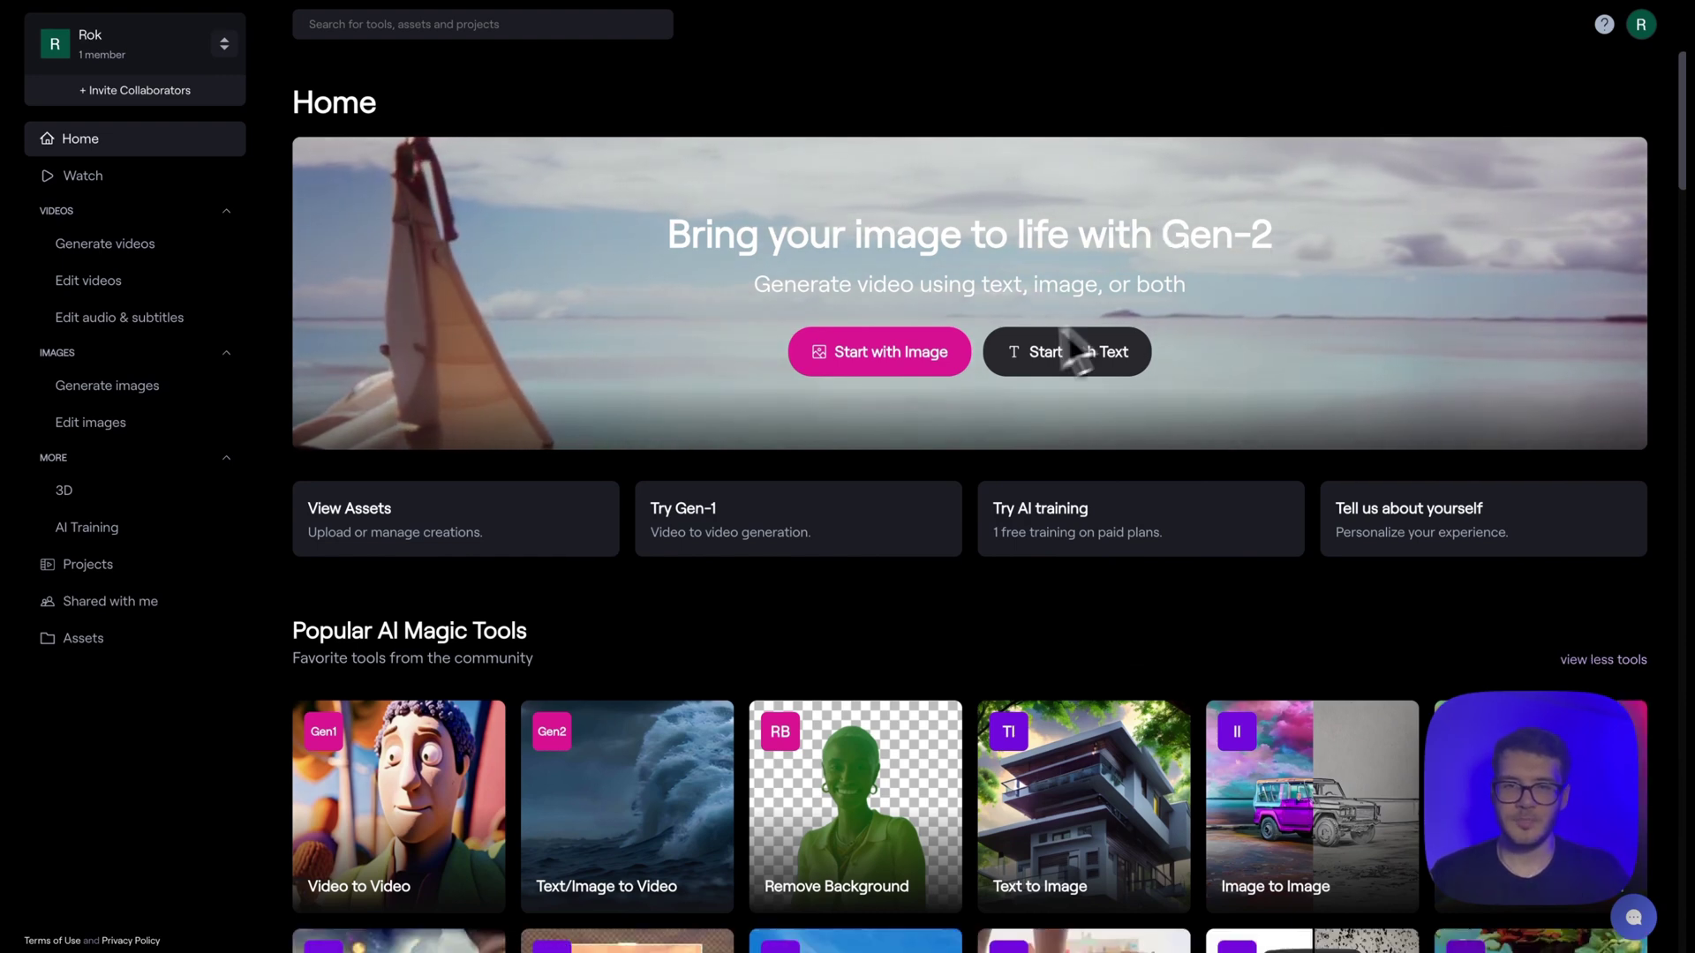
{"action": "left_click", "coordinate": [1095, 352]}
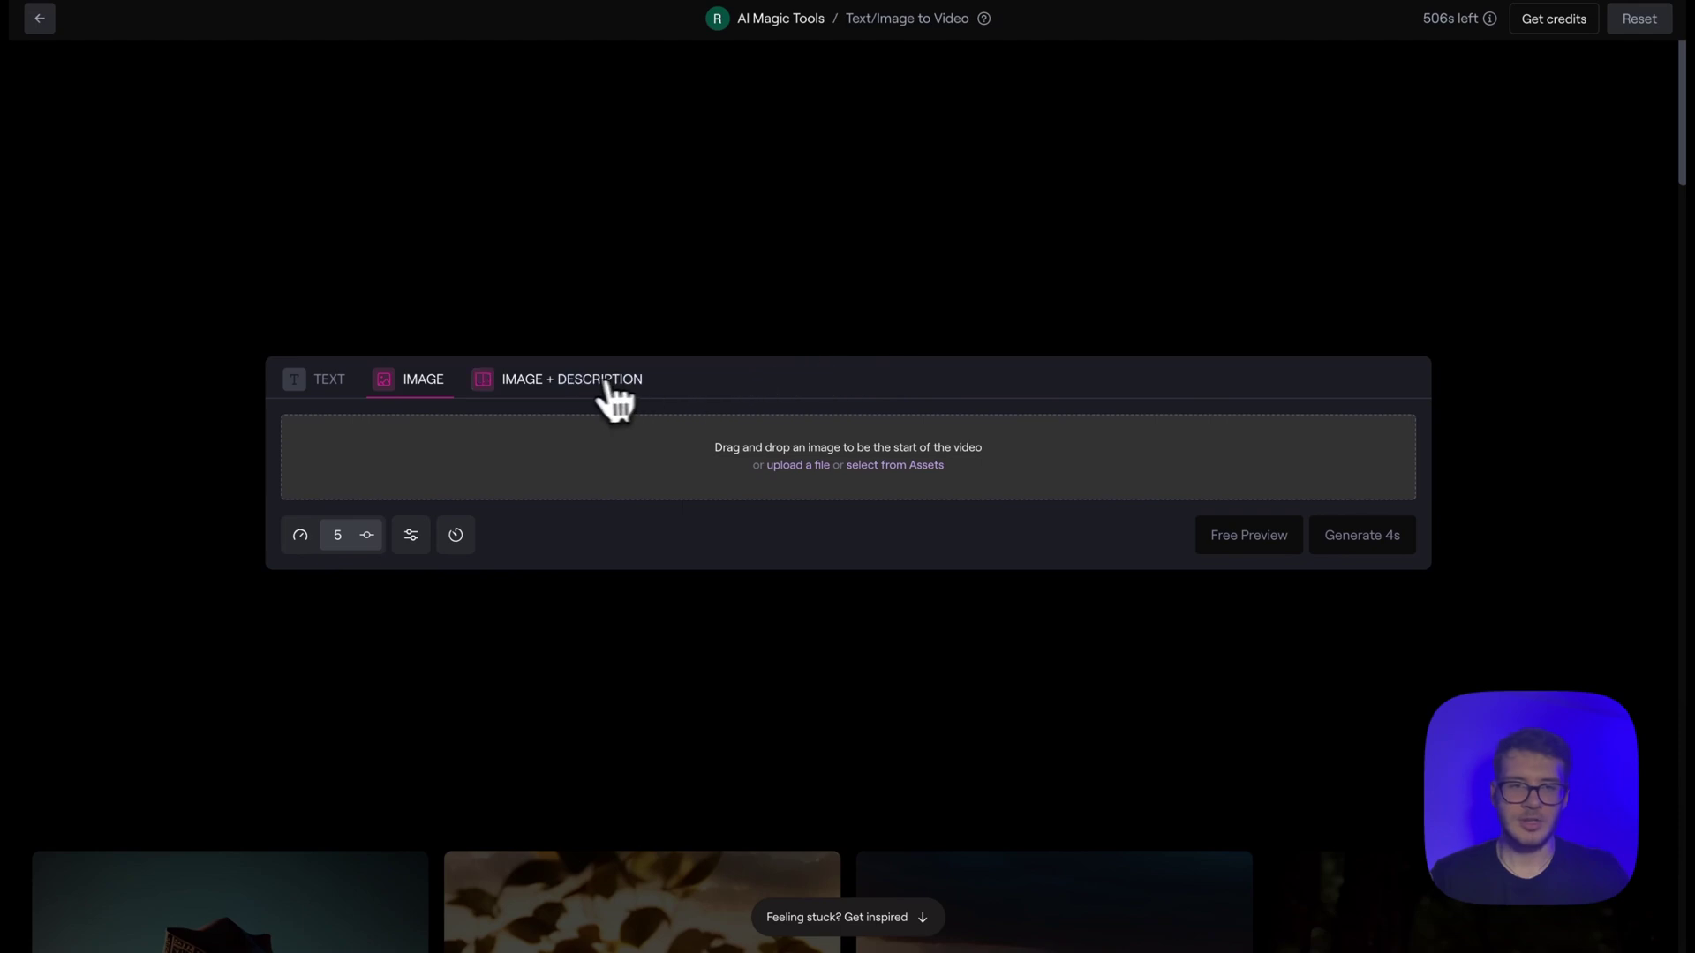
{"action": "left_click", "coordinate": [545, 389]}
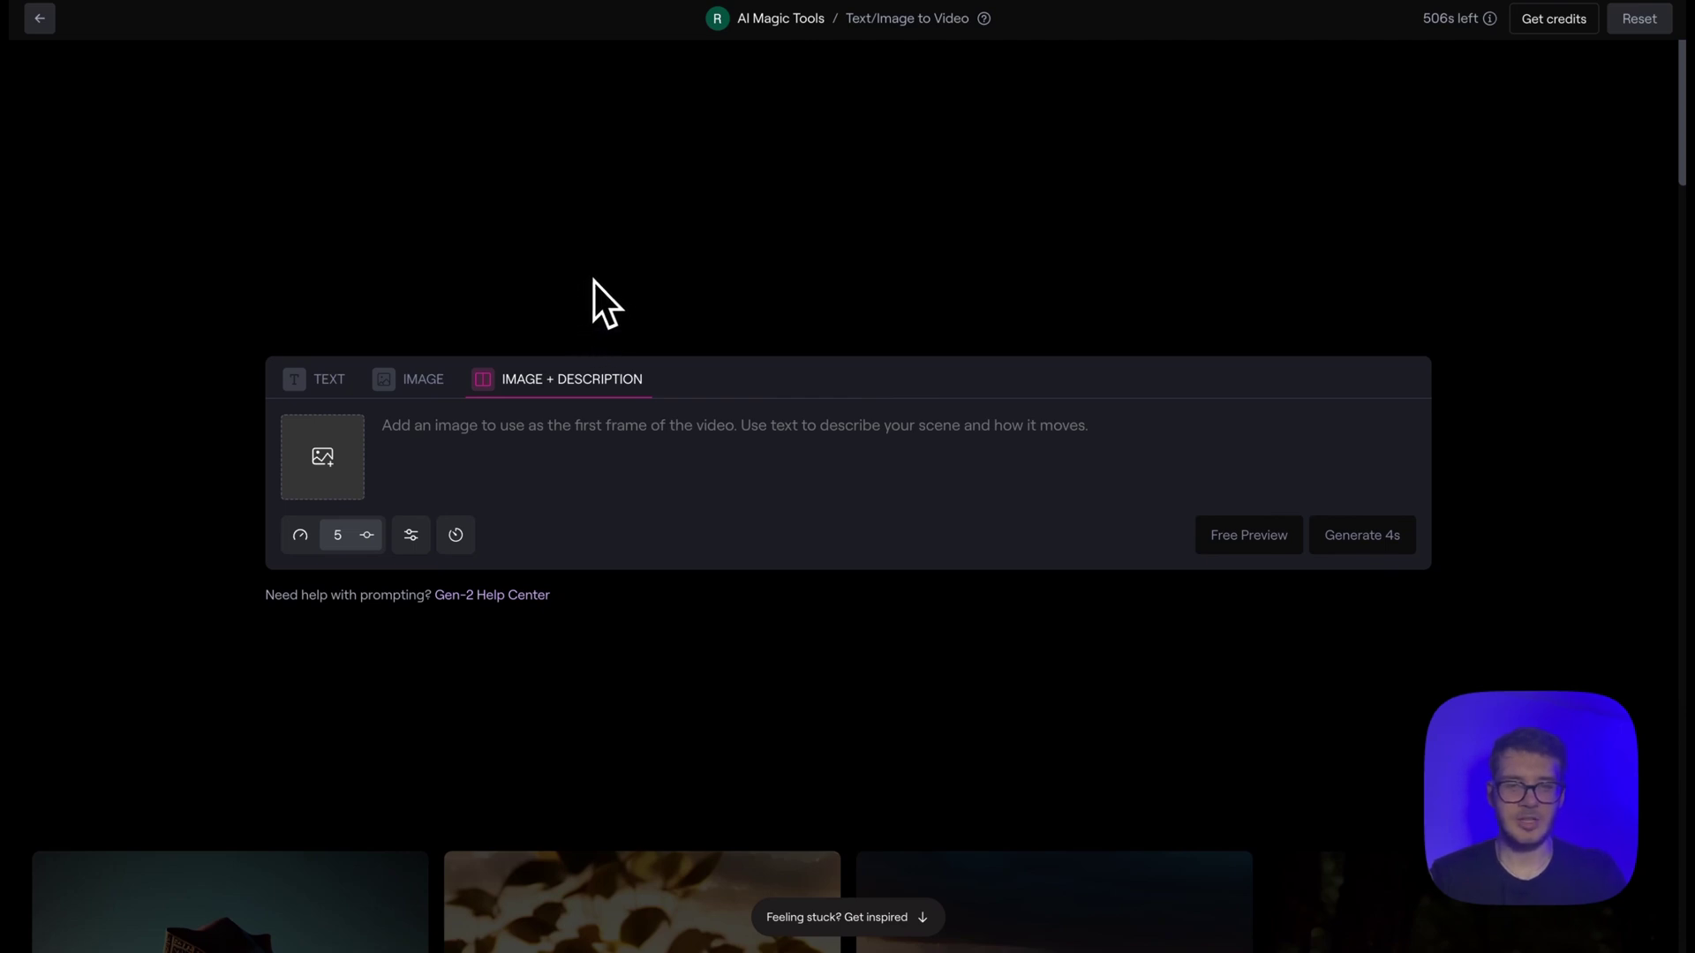
{"action": "left_click", "coordinate": [323, 468]}
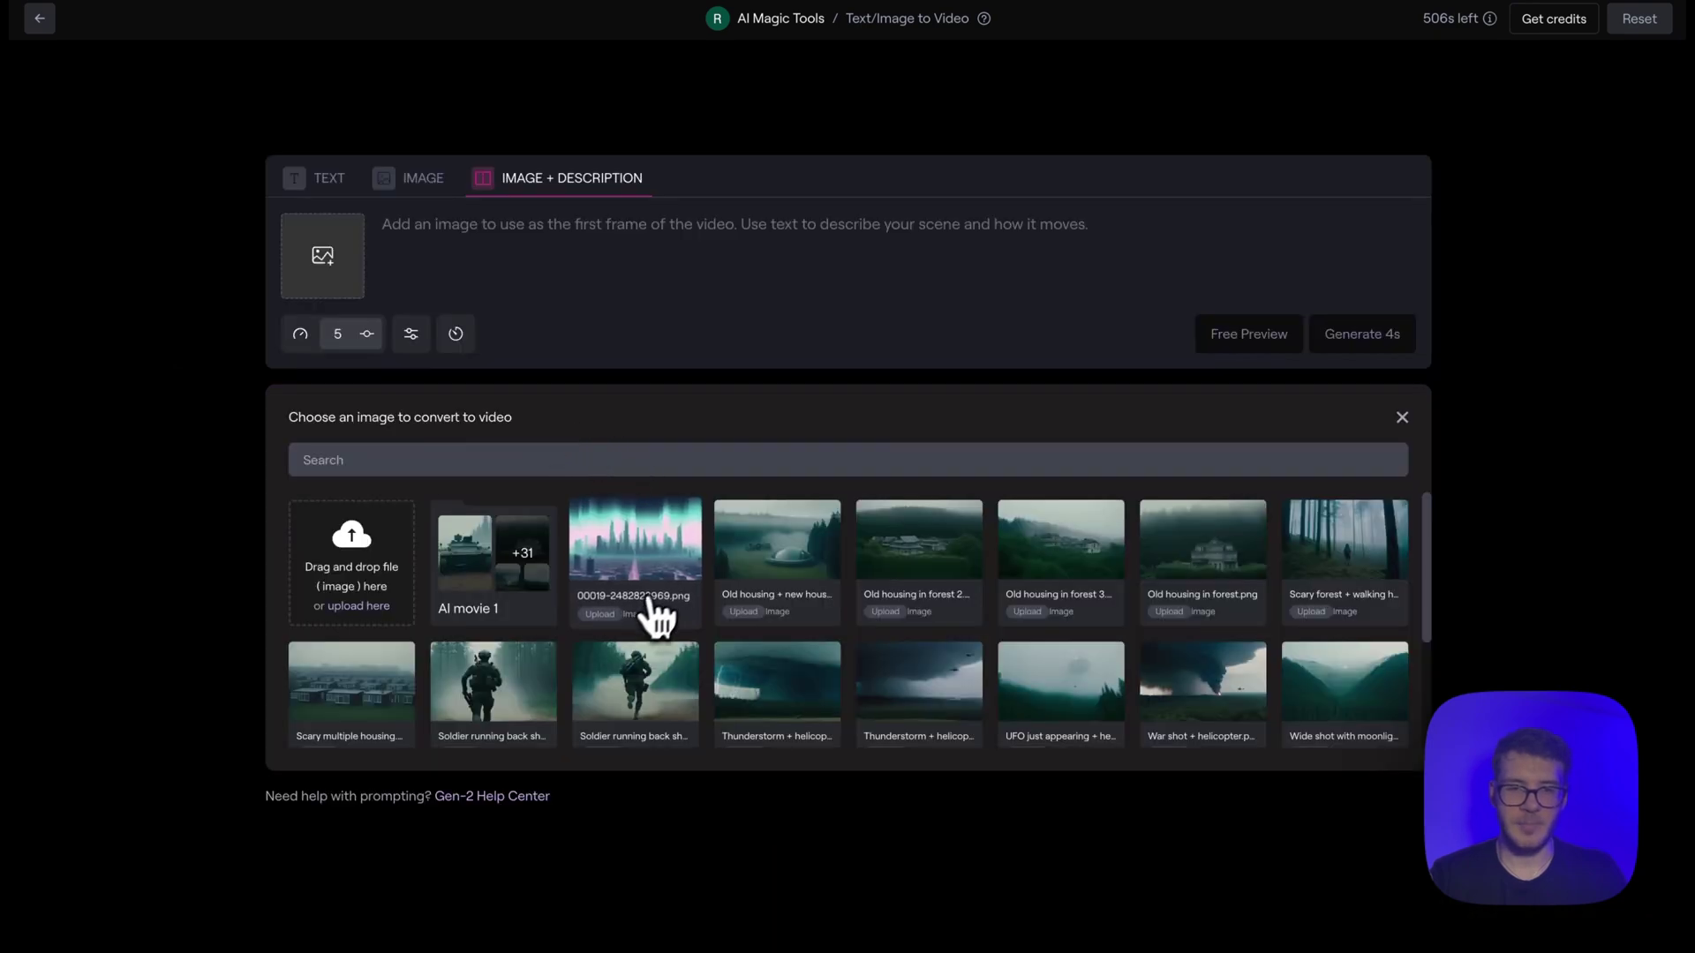
Use the cityscape image, merge the pasted prompt into one comma-separated line, and generate 4s.
{"action": "left_click", "coordinate": [664, 593]}
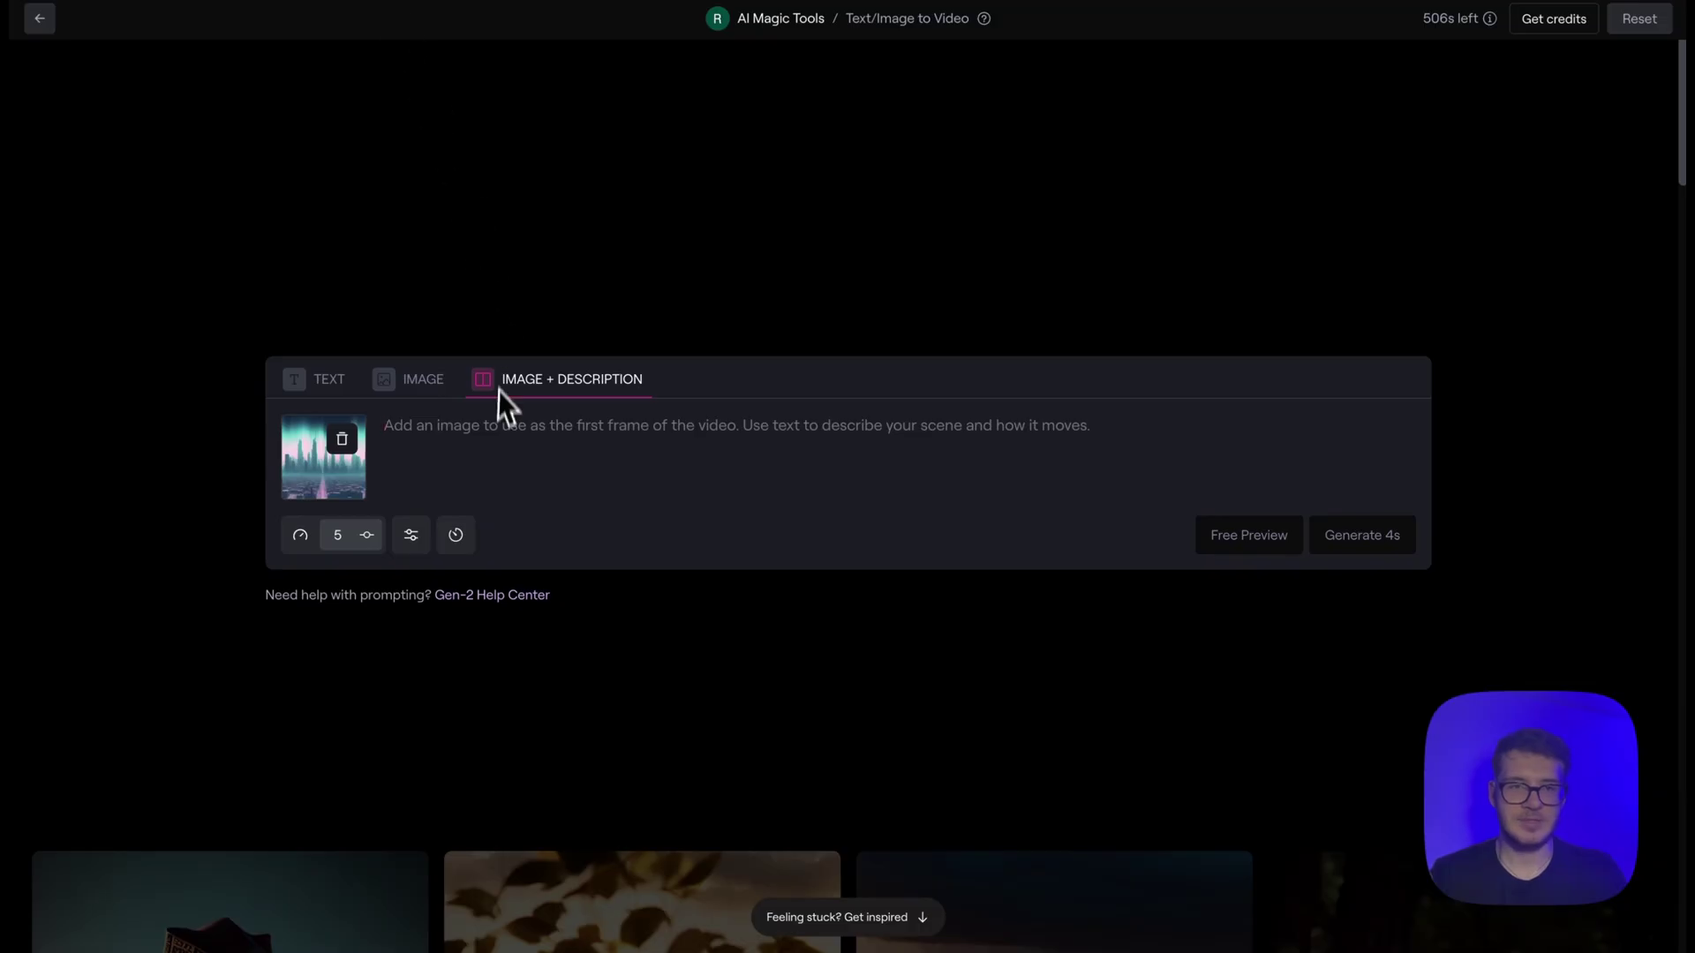
{"action": "left_click", "coordinate": [503, 461]}
{"action": "type", "text": "Theme: Virtual Apocalypse Look: Surreal, Holographic, Glitchy, Digital, Mirage Description: A cityscape shrouded in a surreal, digital haze, as if the buildings are constructed from pixels."}
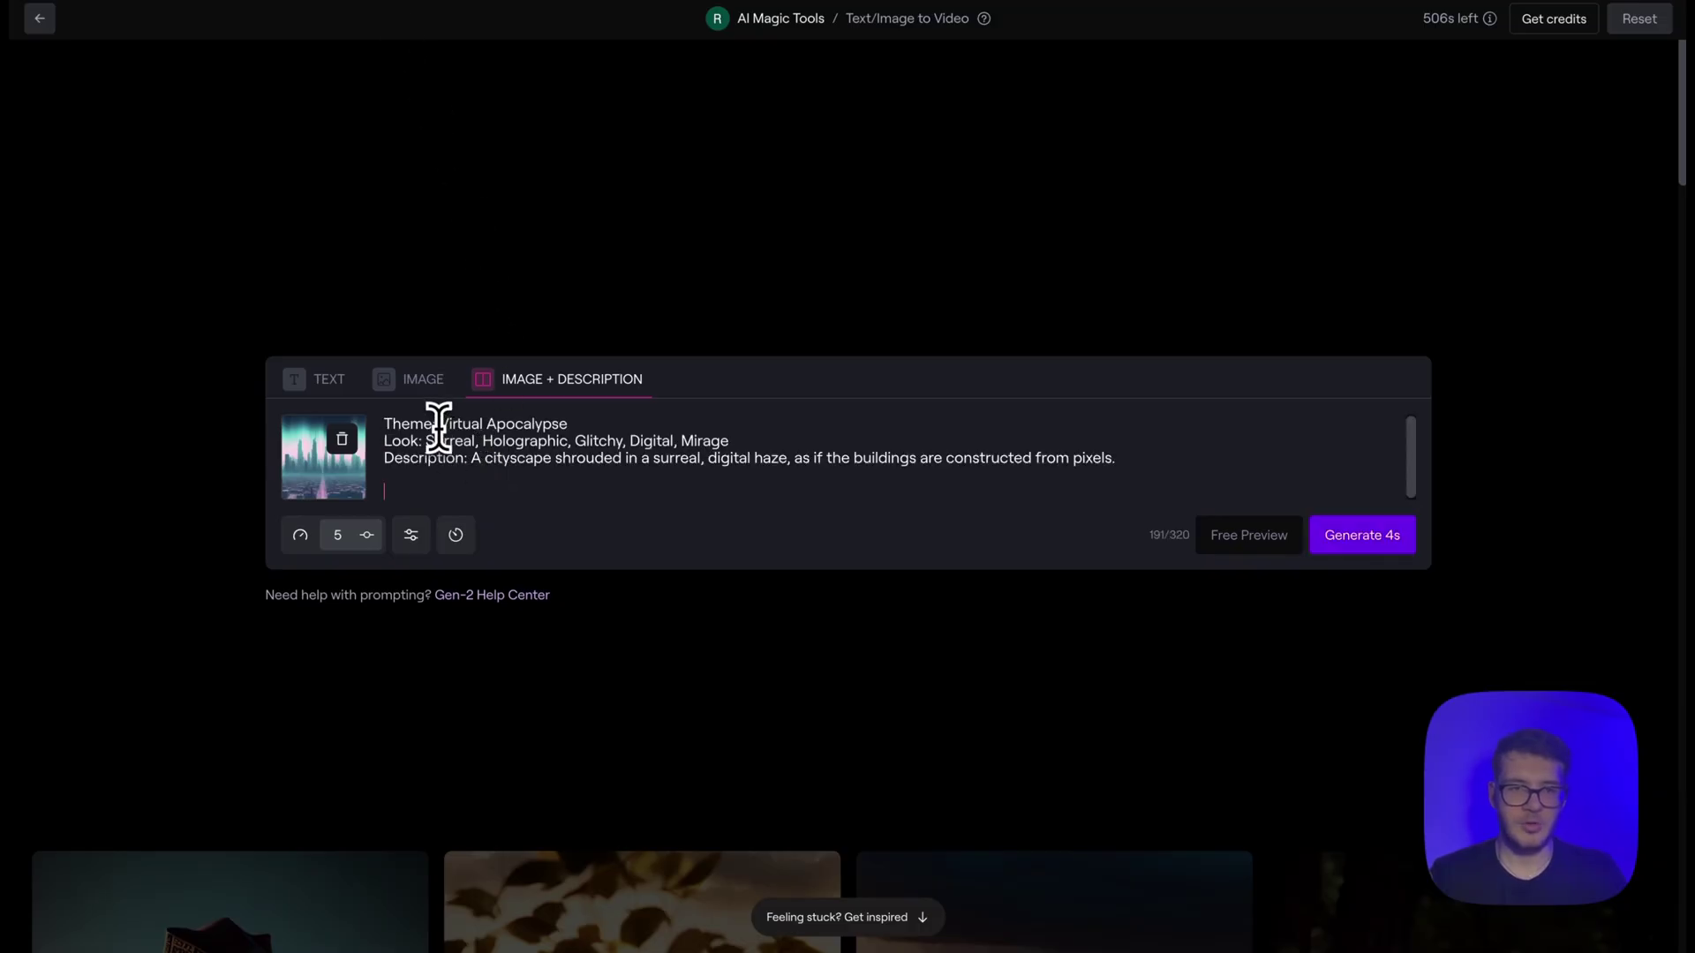
{"action": "left_click_drag", "start_coordinate": [413, 424], "coordinate": [373, 424]}
{"action": "key", "text": "BackSpace"}
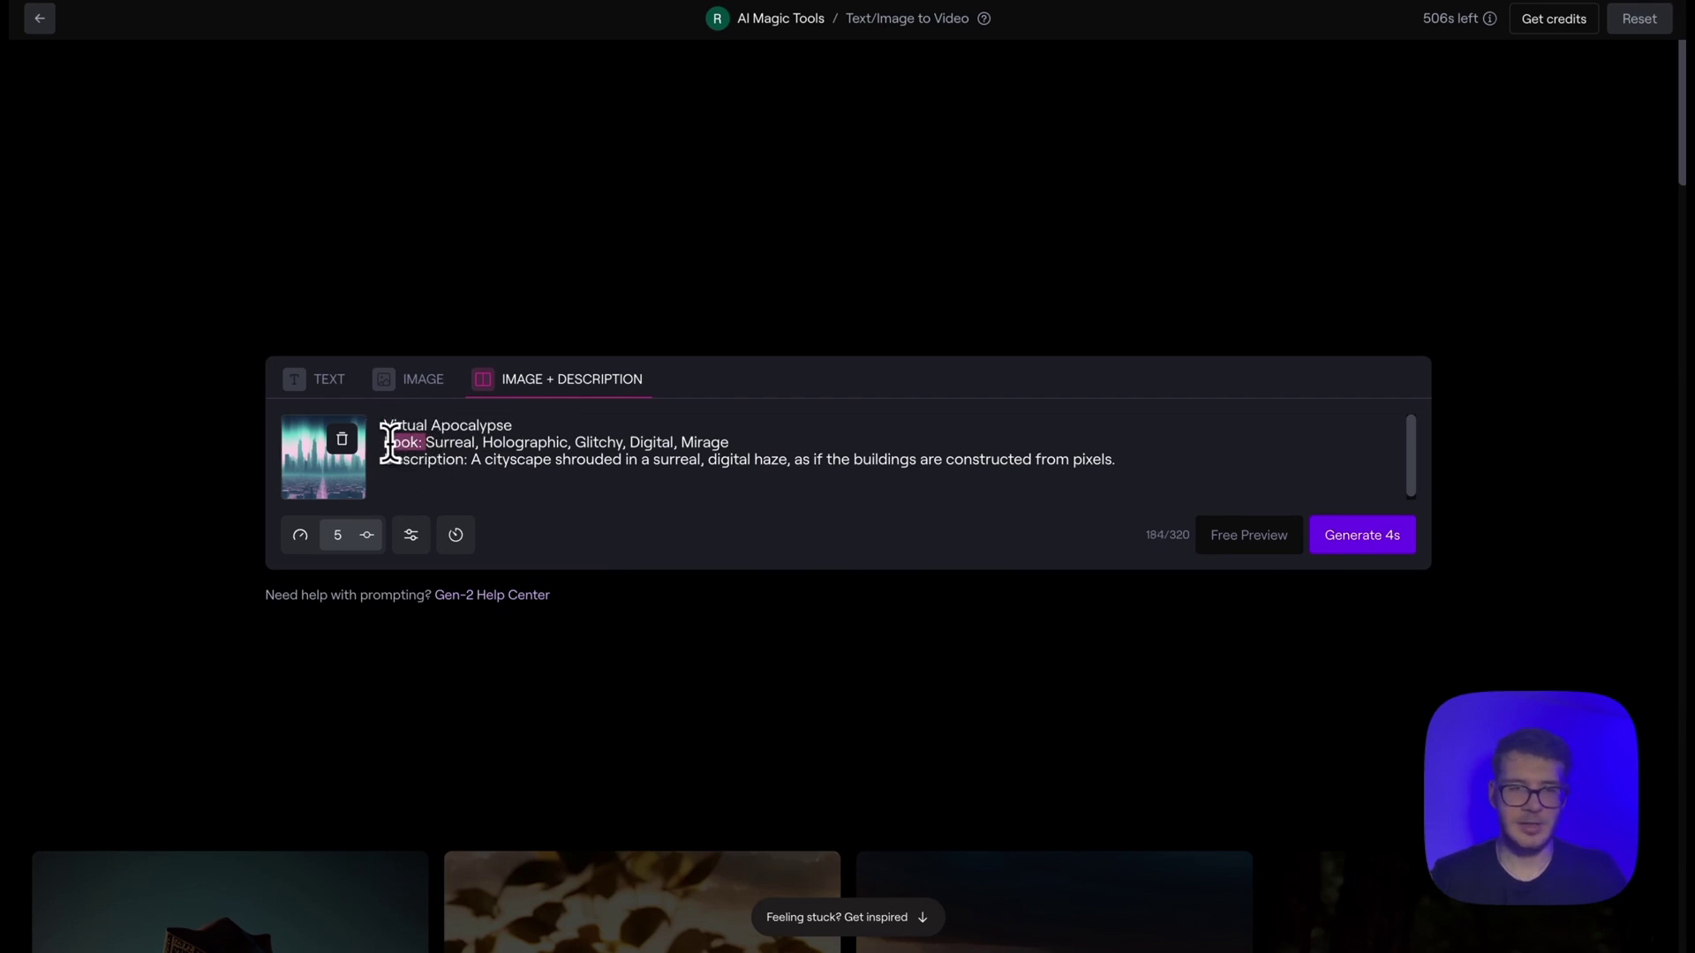
{"action": "key", "text": "BackSpace"}
{"action": "key", "text": "BackSpace"}
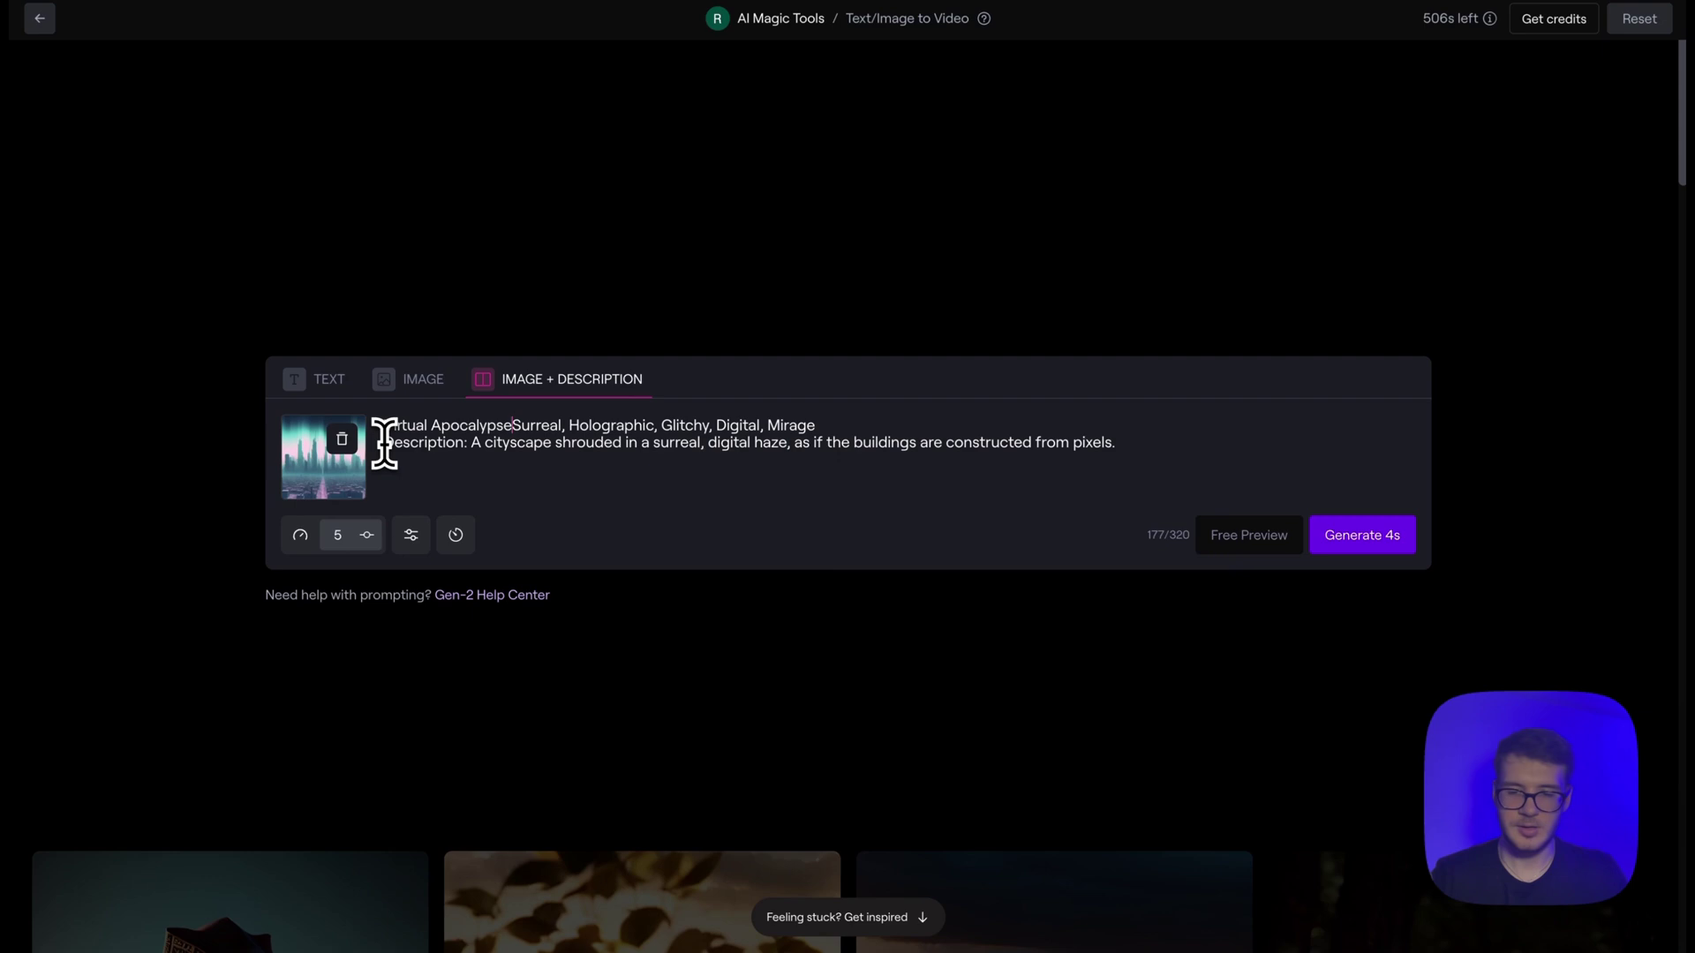
{"action": "type", "text": ","}
{"action": "left_click_drag", "start_coordinate": [471, 443], "coordinate": [379, 445]}
{"action": "key", "text": "BackSpace"}
{"action": "key", "text": "BackSpace"}
{"action": "type", "text": ","}
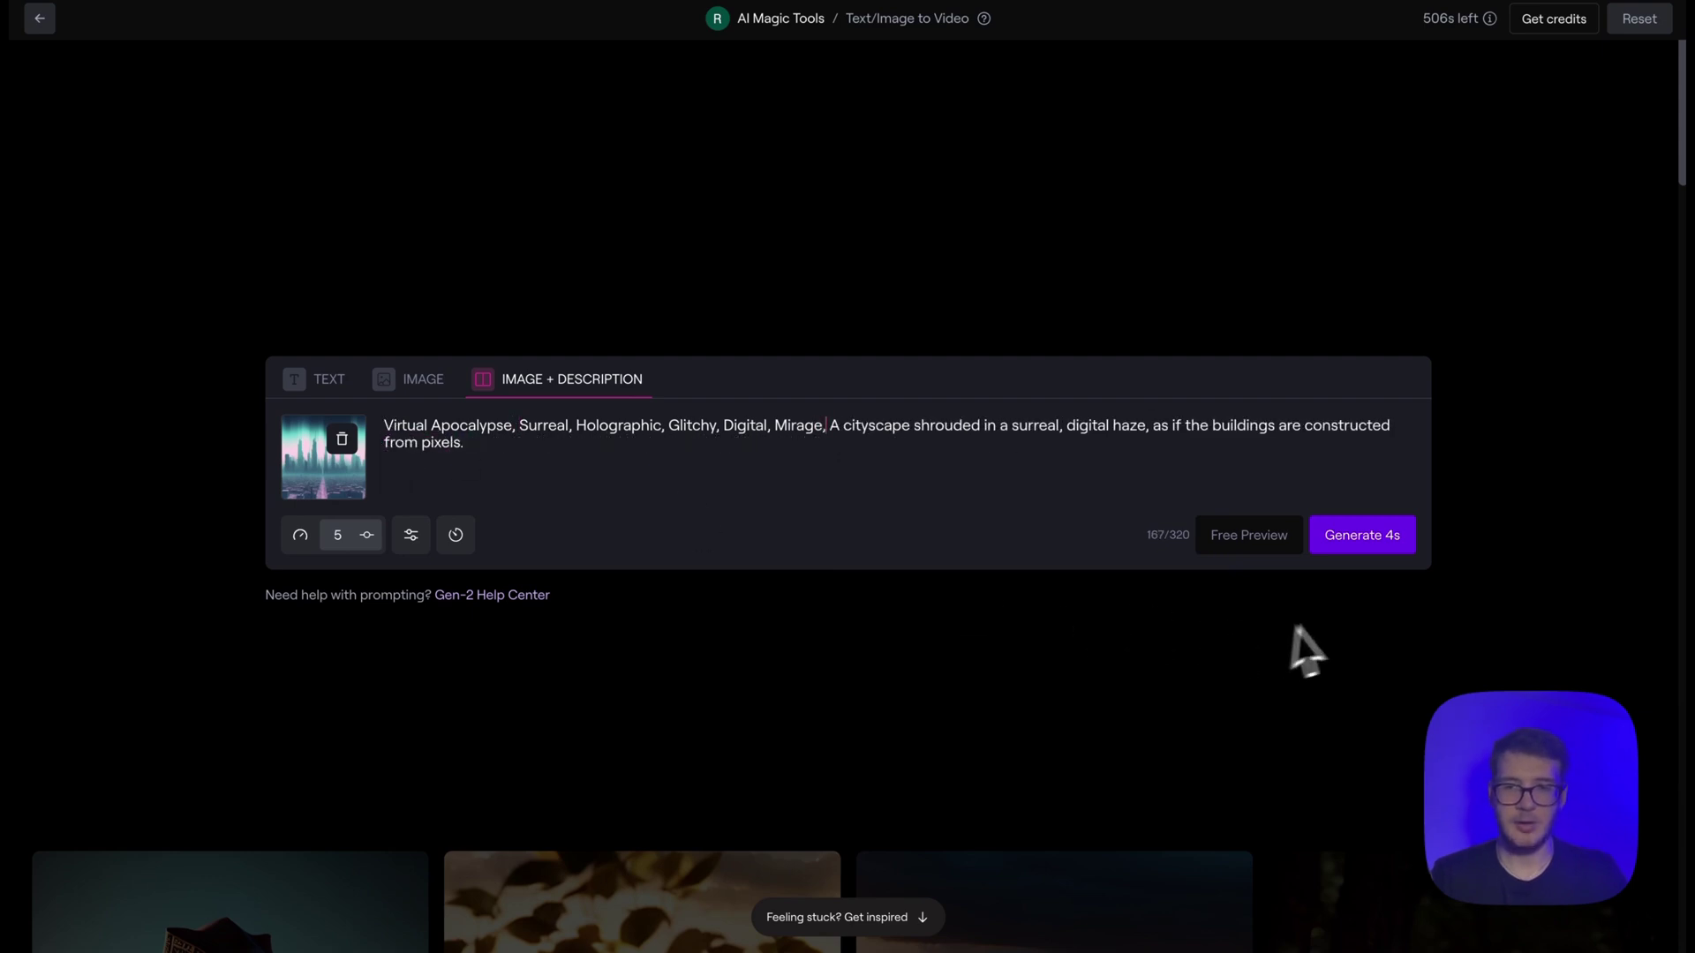
{"action": "left_click", "coordinate": [1372, 554]}
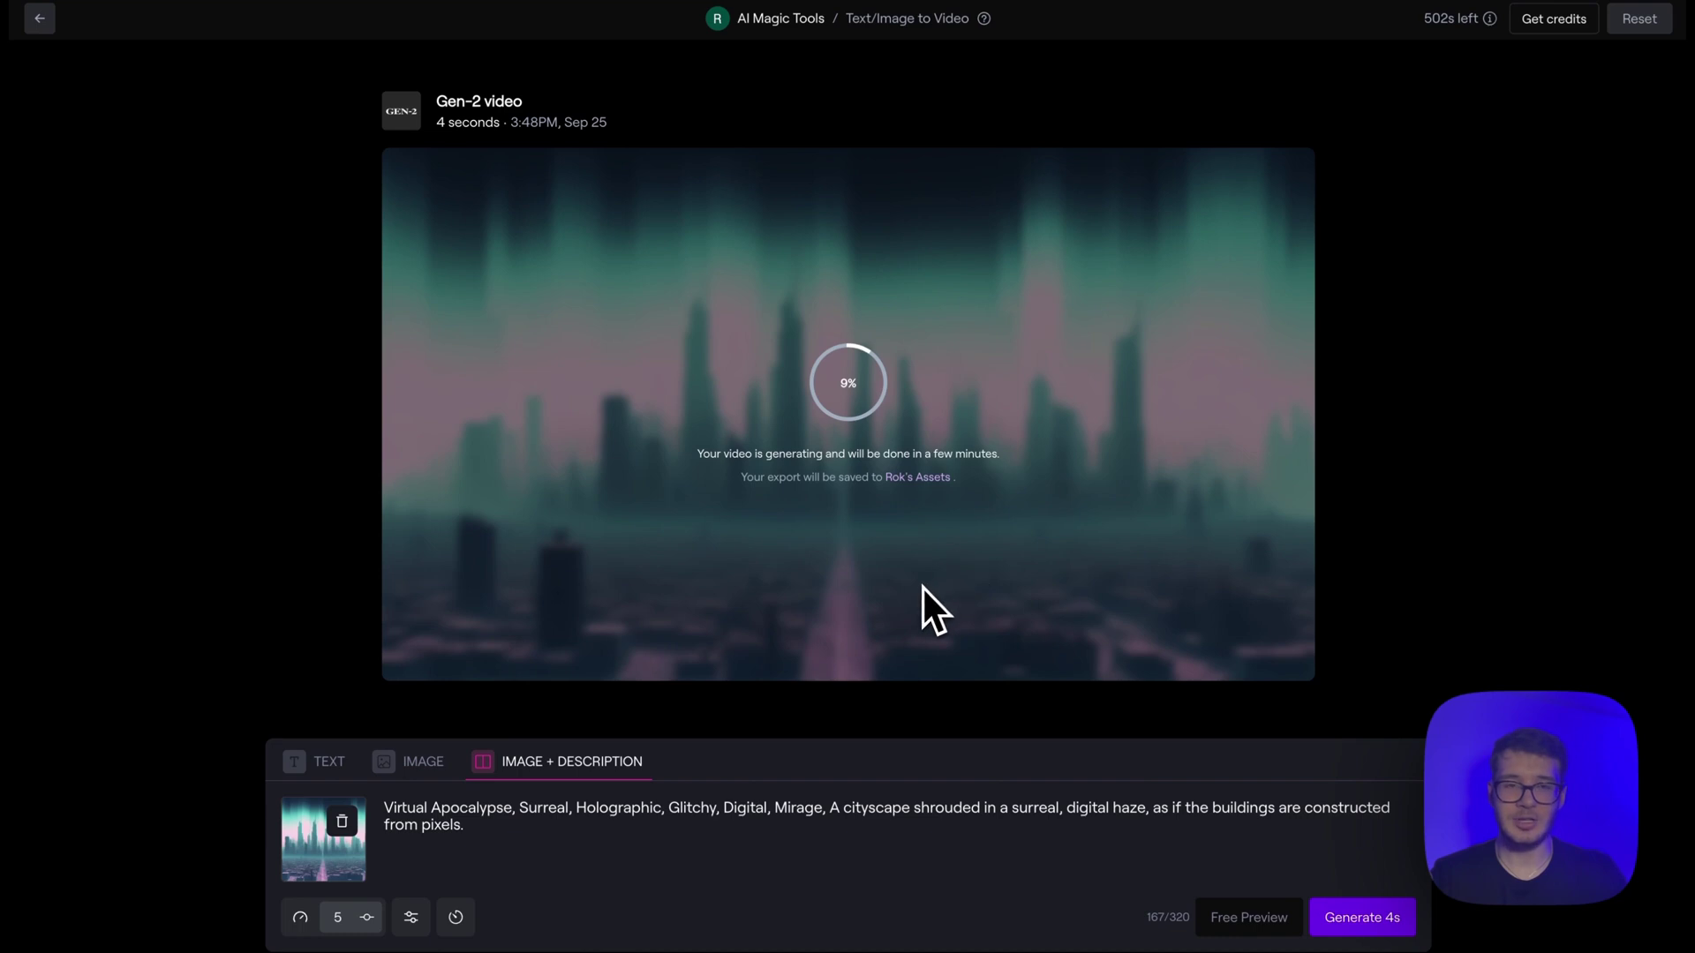
Swap Runway's first-frame image for the 00020 still and generate another 4-second Gen-2 clip.
{"action": "left_click", "coordinate": [344, 826]}
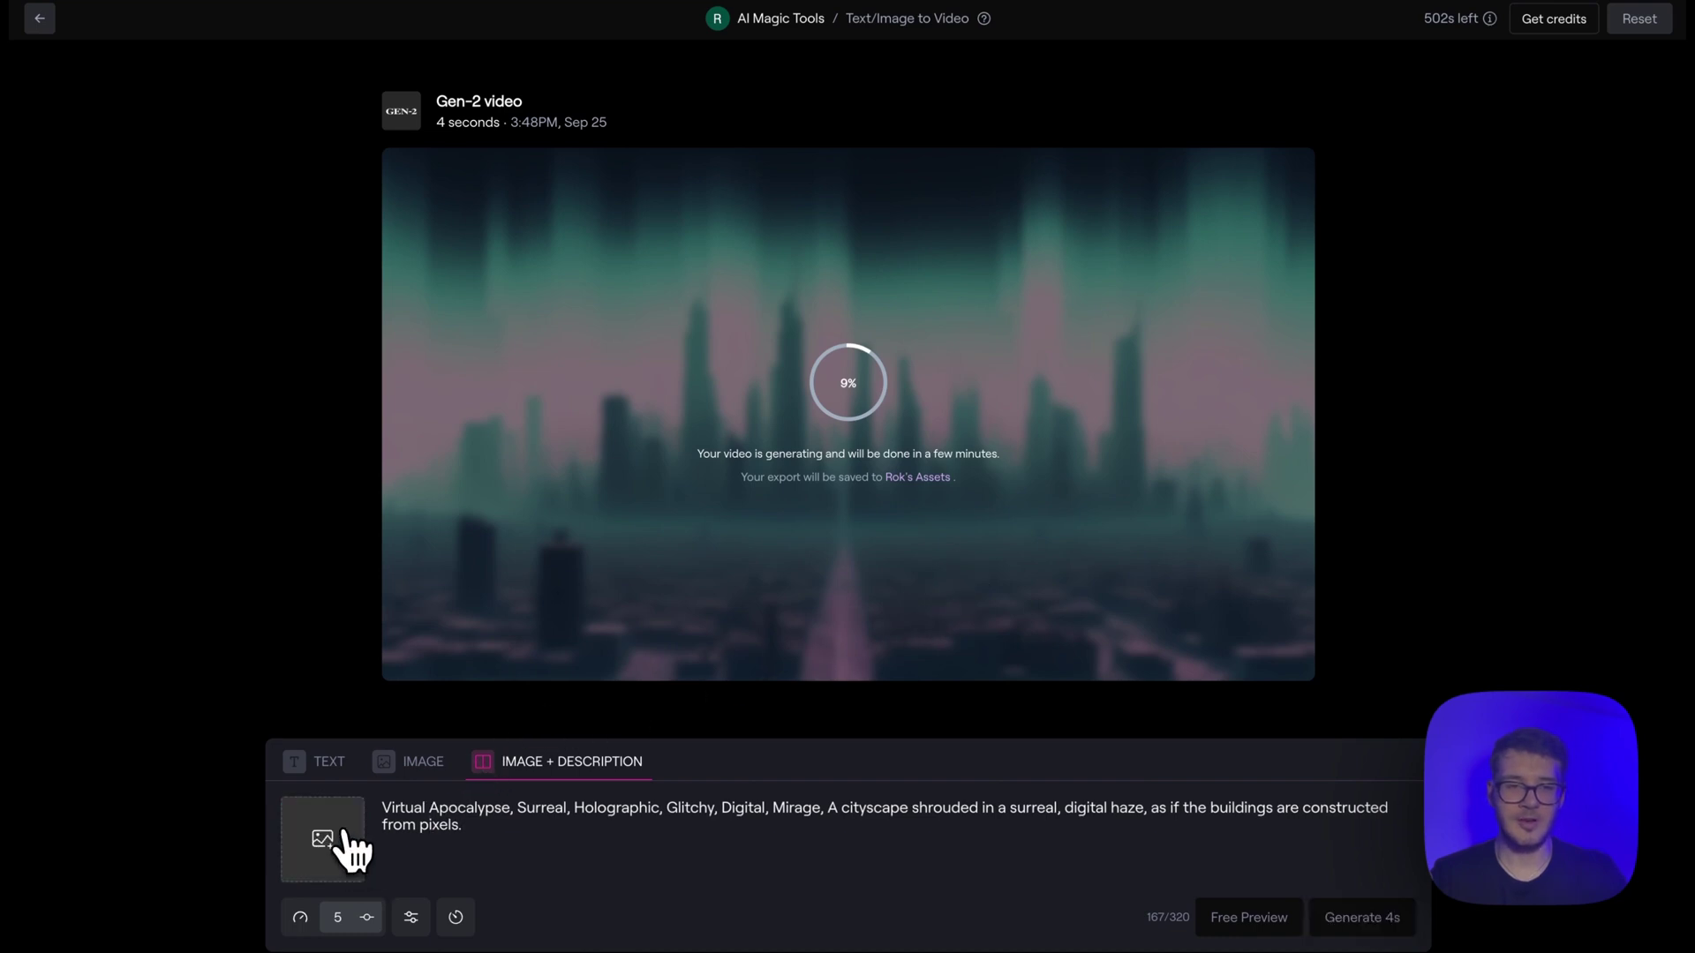
{"action": "left_click", "coordinate": [331, 843]}
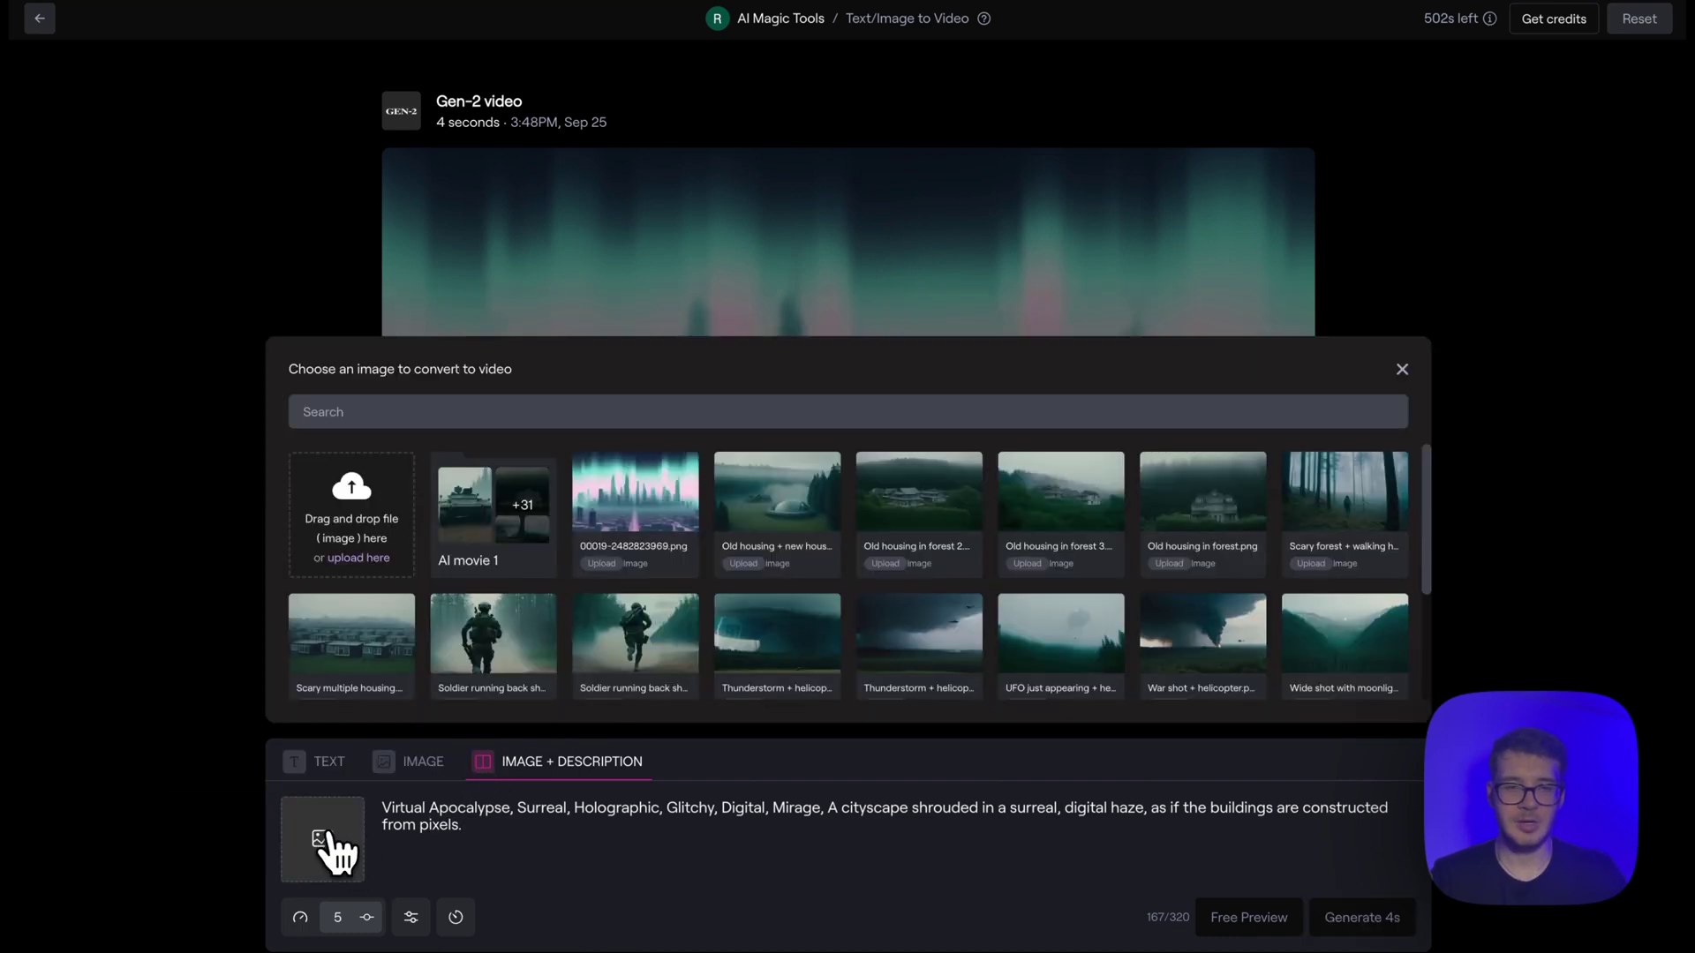
{"action": "left_click", "coordinate": [367, 499]}
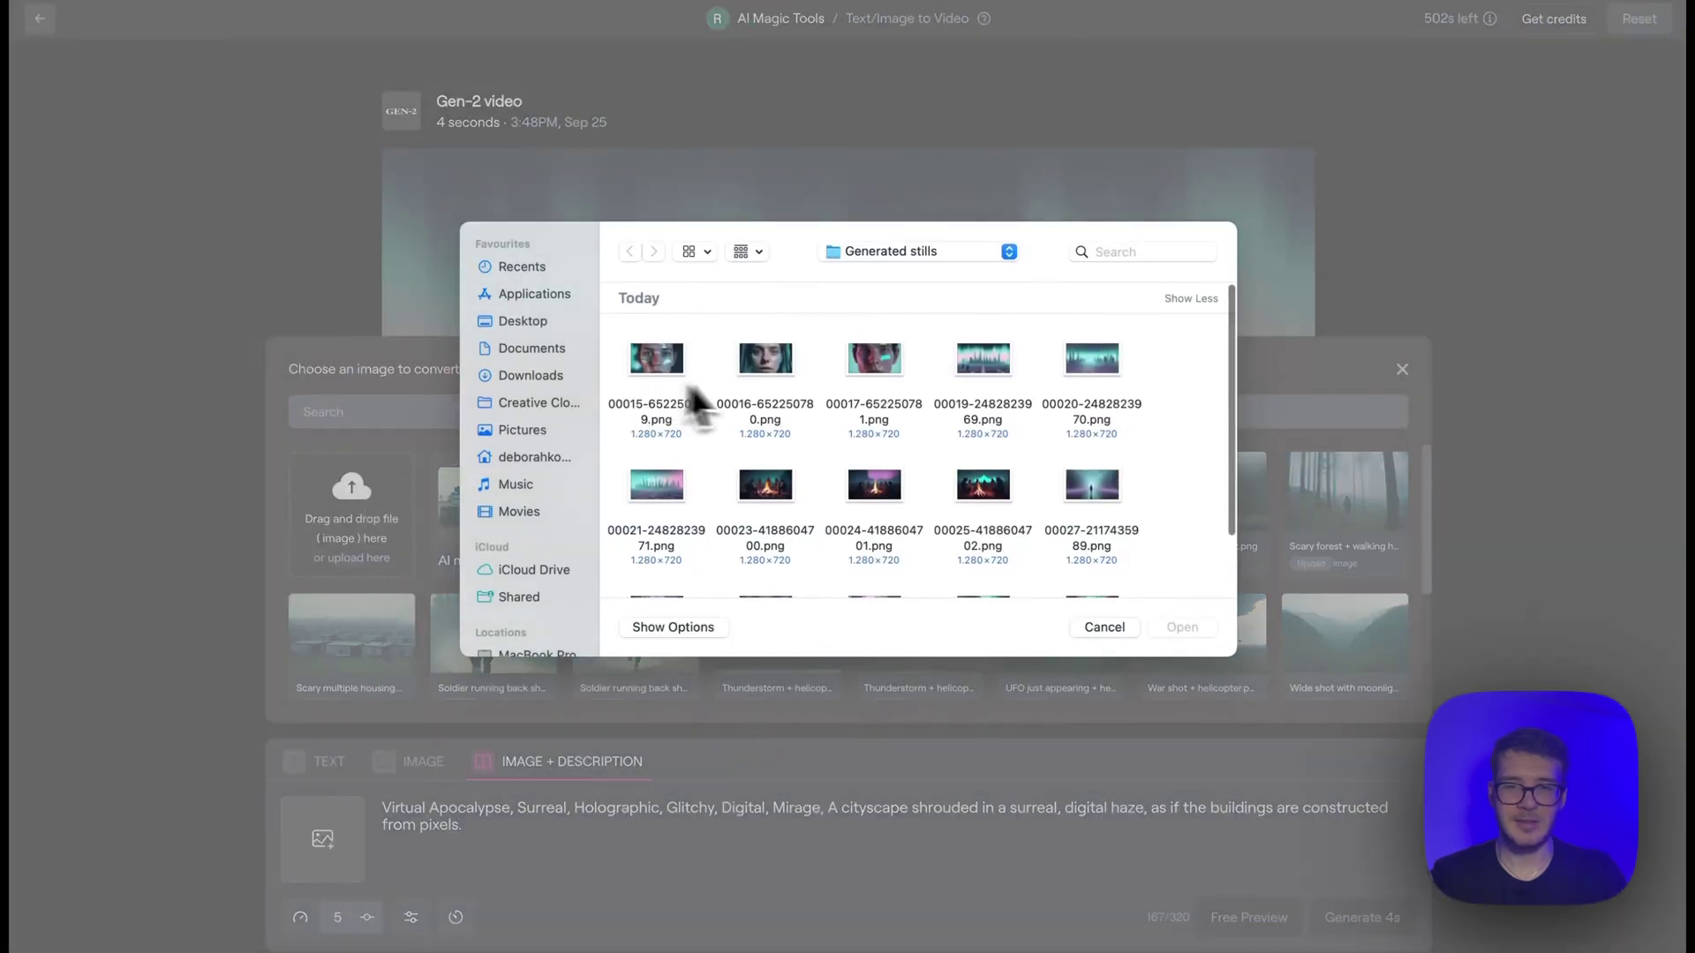
{"action": "scroll", "coordinate": [932, 401], "scroll_direction": "down", "scroll_amount": 1}
{"action": "scroll", "coordinate": [1103, 353], "scroll_direction": "up", "scroll_amount": 1}
{"action": "double_click", "coordinate": [1092, 358]}
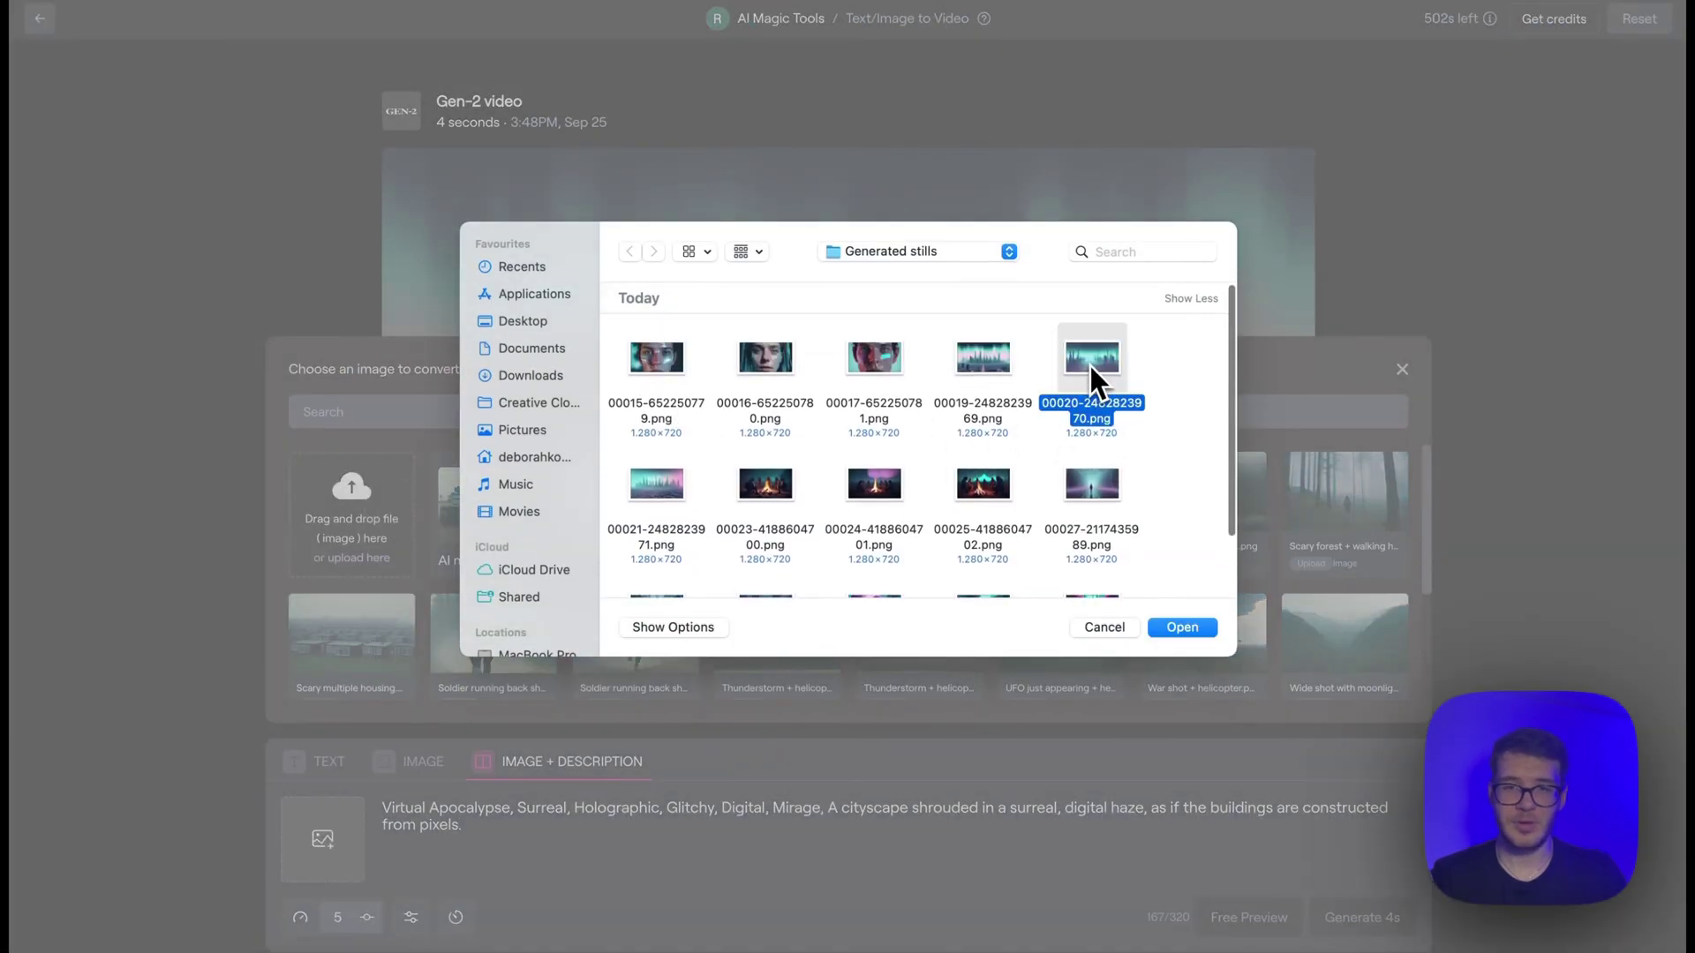
{"action": "left_click", "coordinate": [1348, 922]}
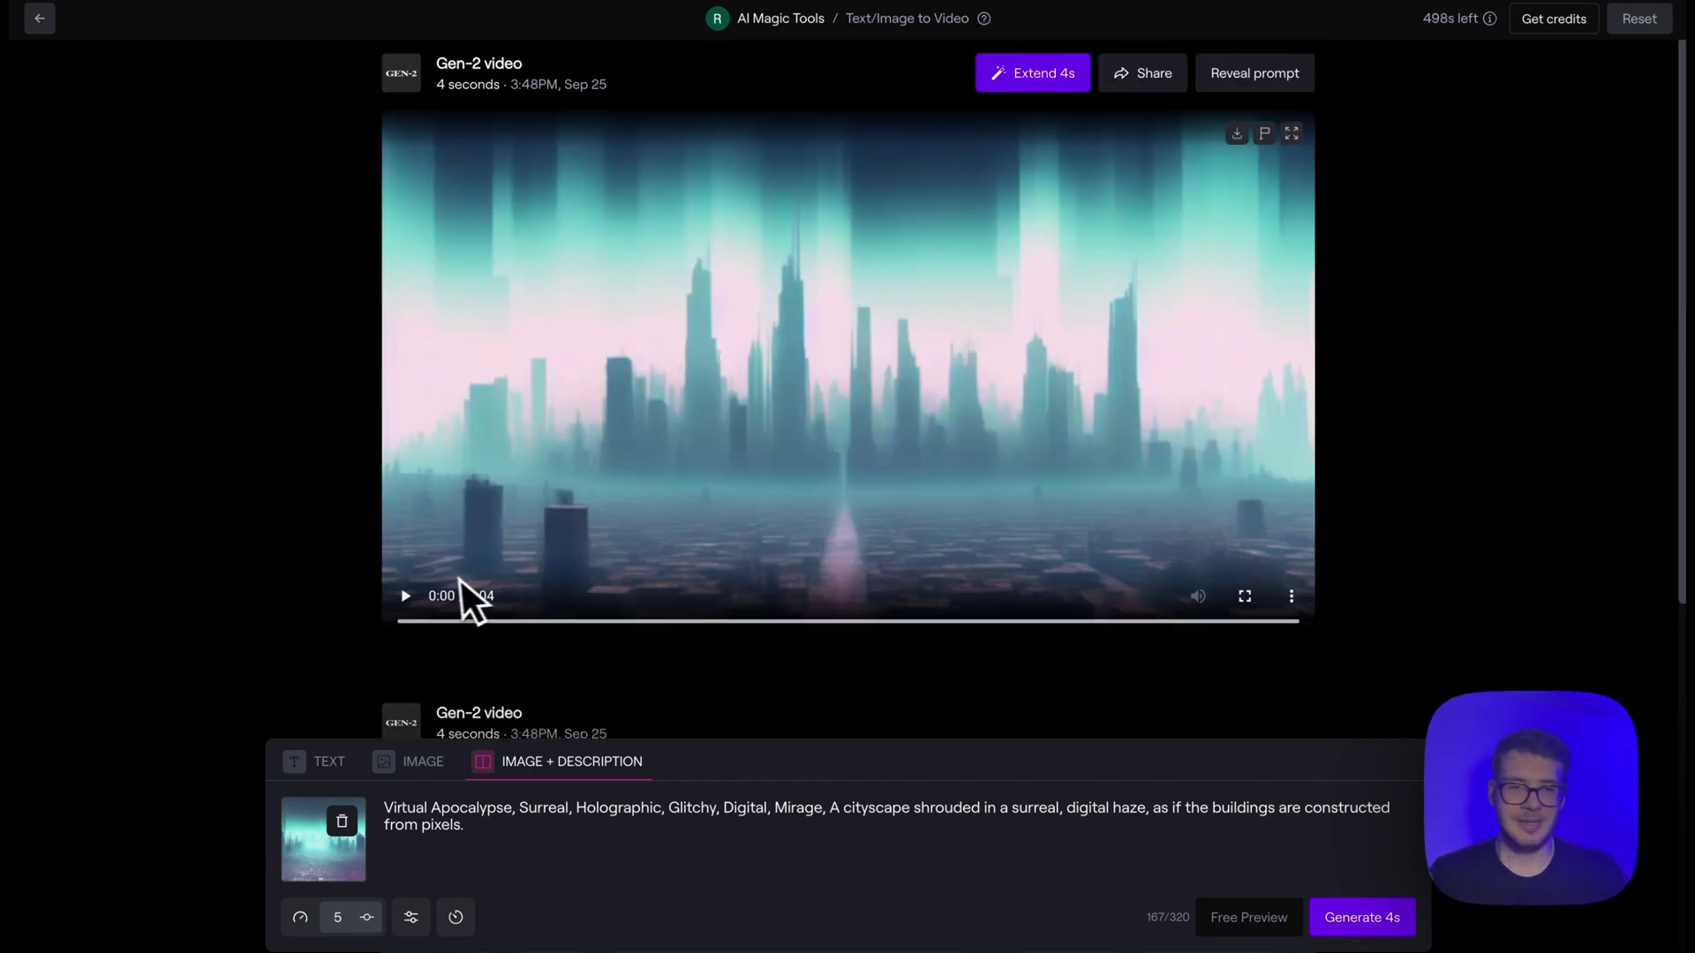
Play back both generated Gen-2 city clips in Runway.
{"action": "left_click", "coordinate": [408, 599]}
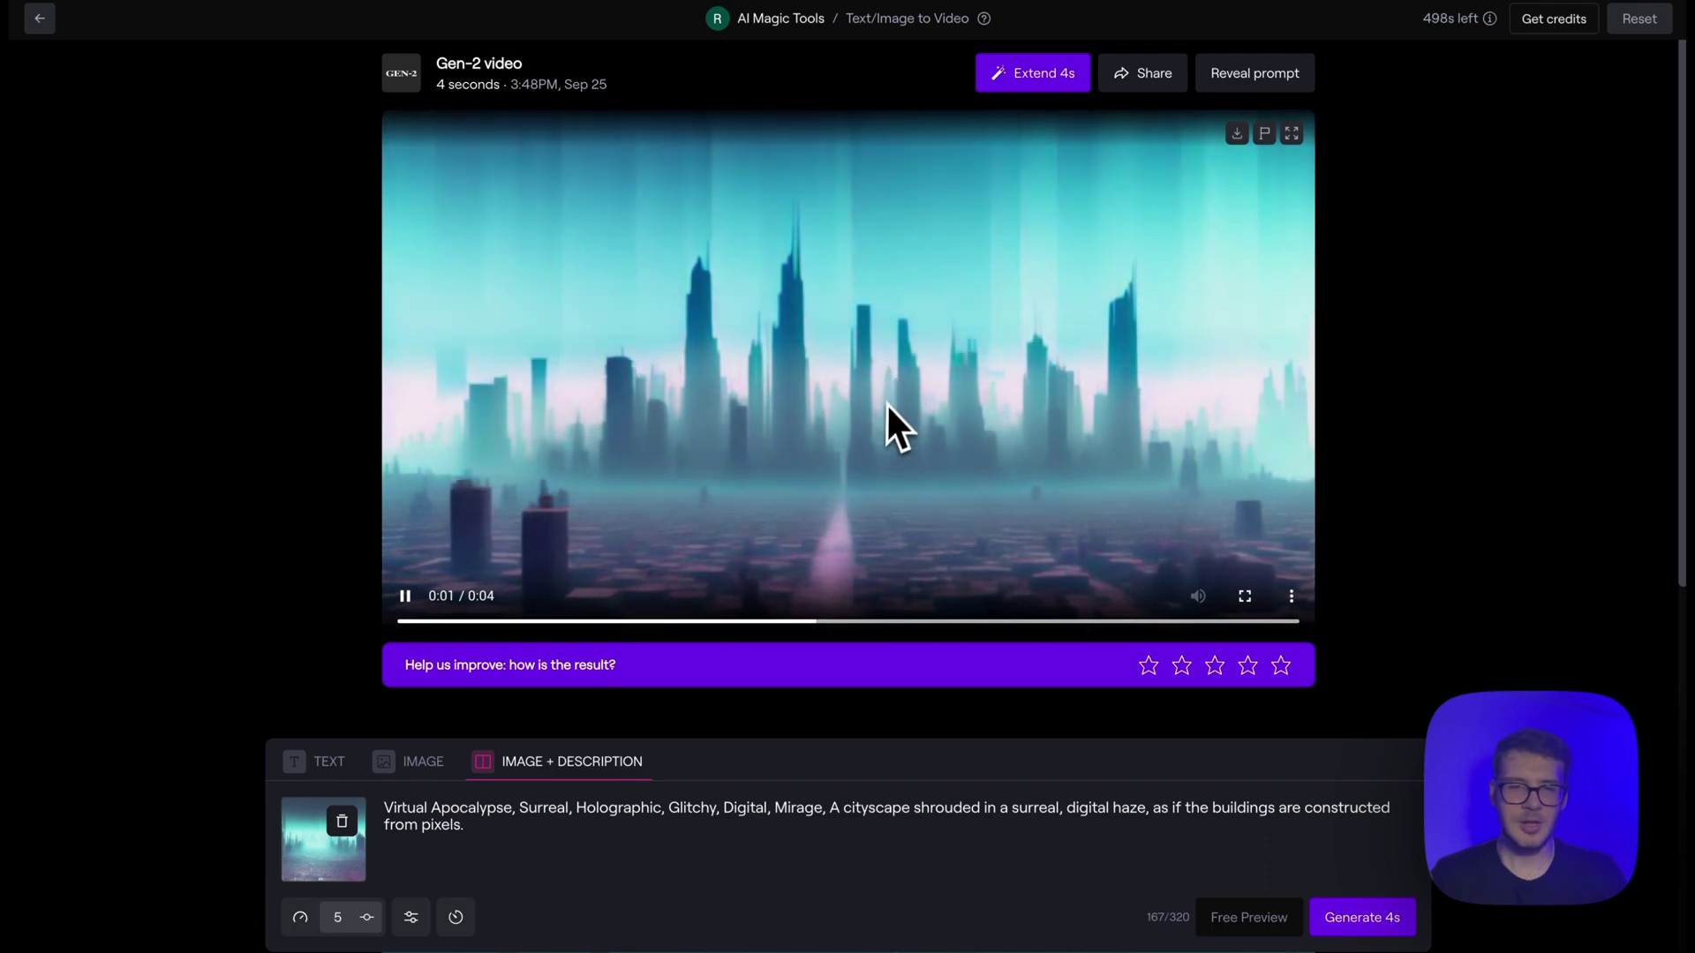
{"action": "scroll", "coordinate": [887, 406], "scroll_direction": "down", "scroll_amount": 7}
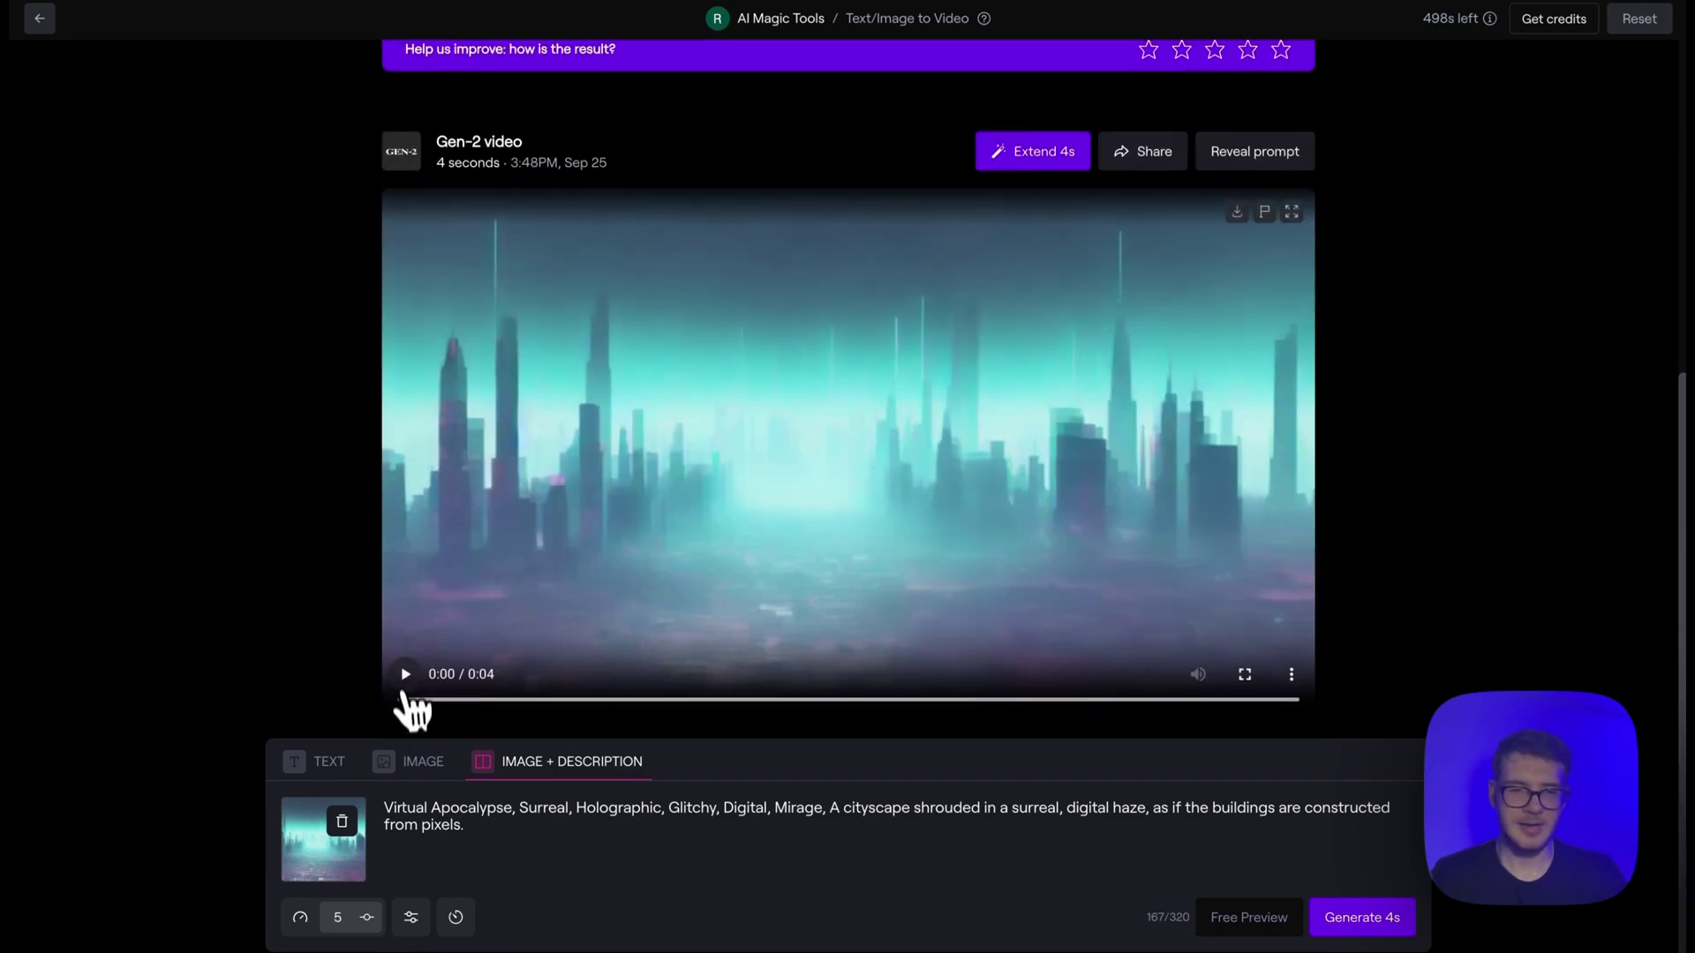
{"action": "left_click", "coordinate": [409, 681]}
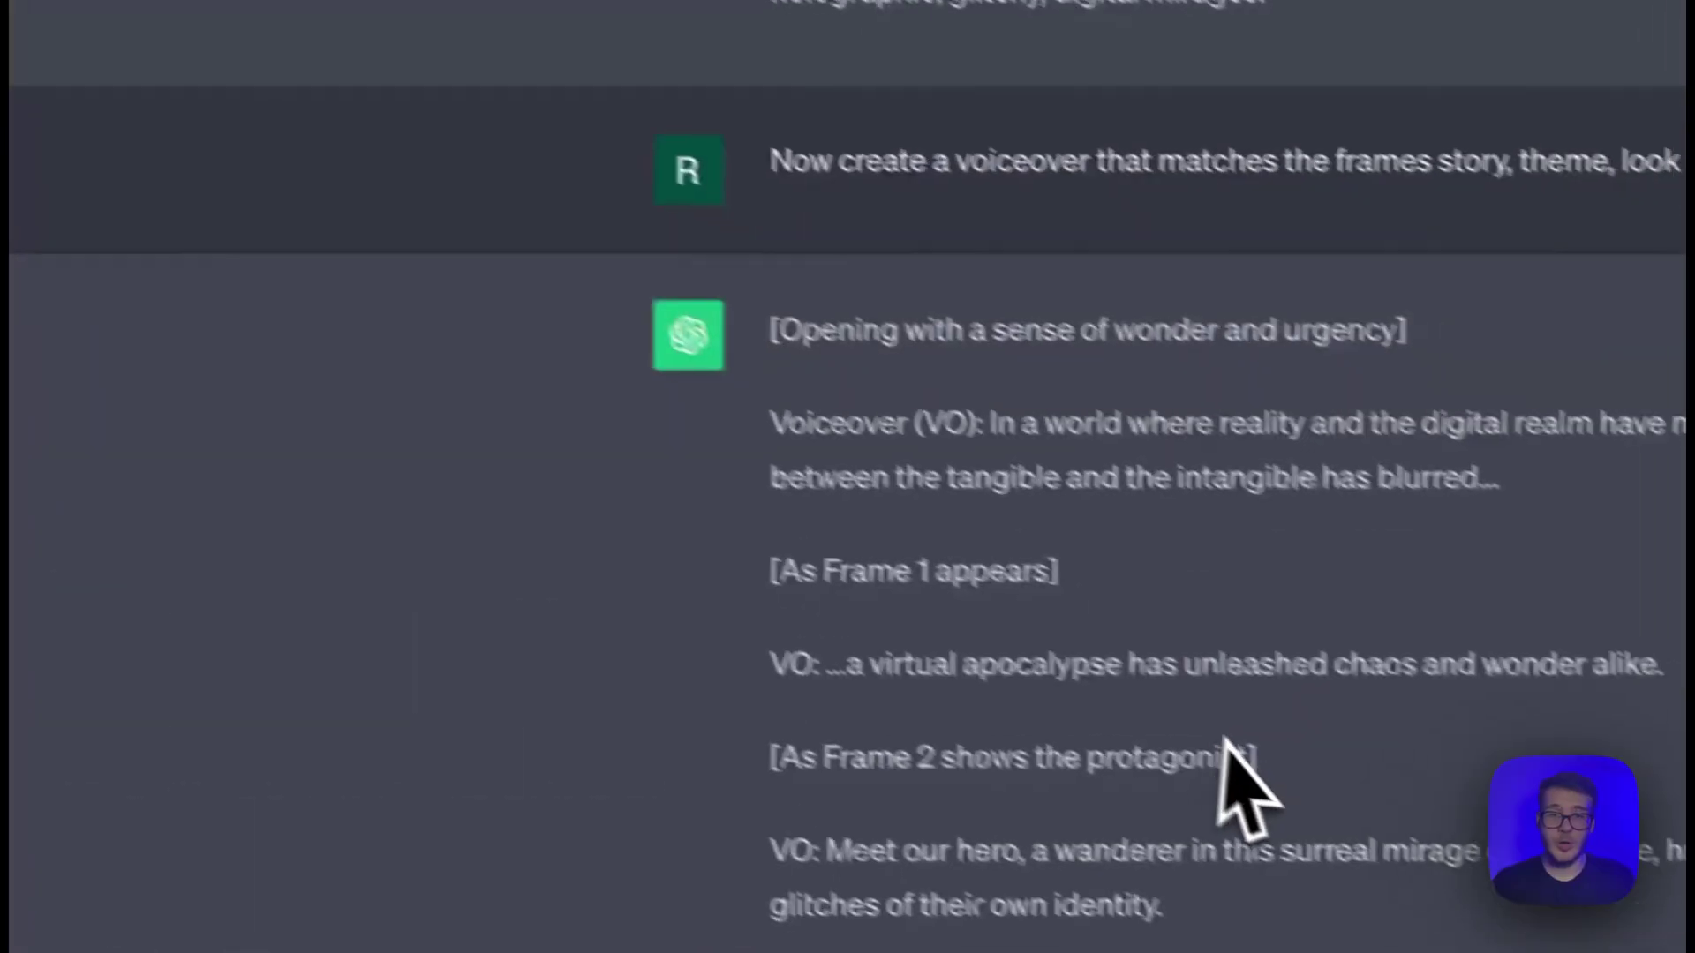
Copy the ChatGPT trailer voiceover script and paste it into the ElevenLabs text box.
{"action": "left_click_drag", "start_coordinate": [773, 324], "coordinate": [1302, 936]}
{"action": "left_click_drag", "start_coordinate": [998, 910], "coordinate": [750, 935]}
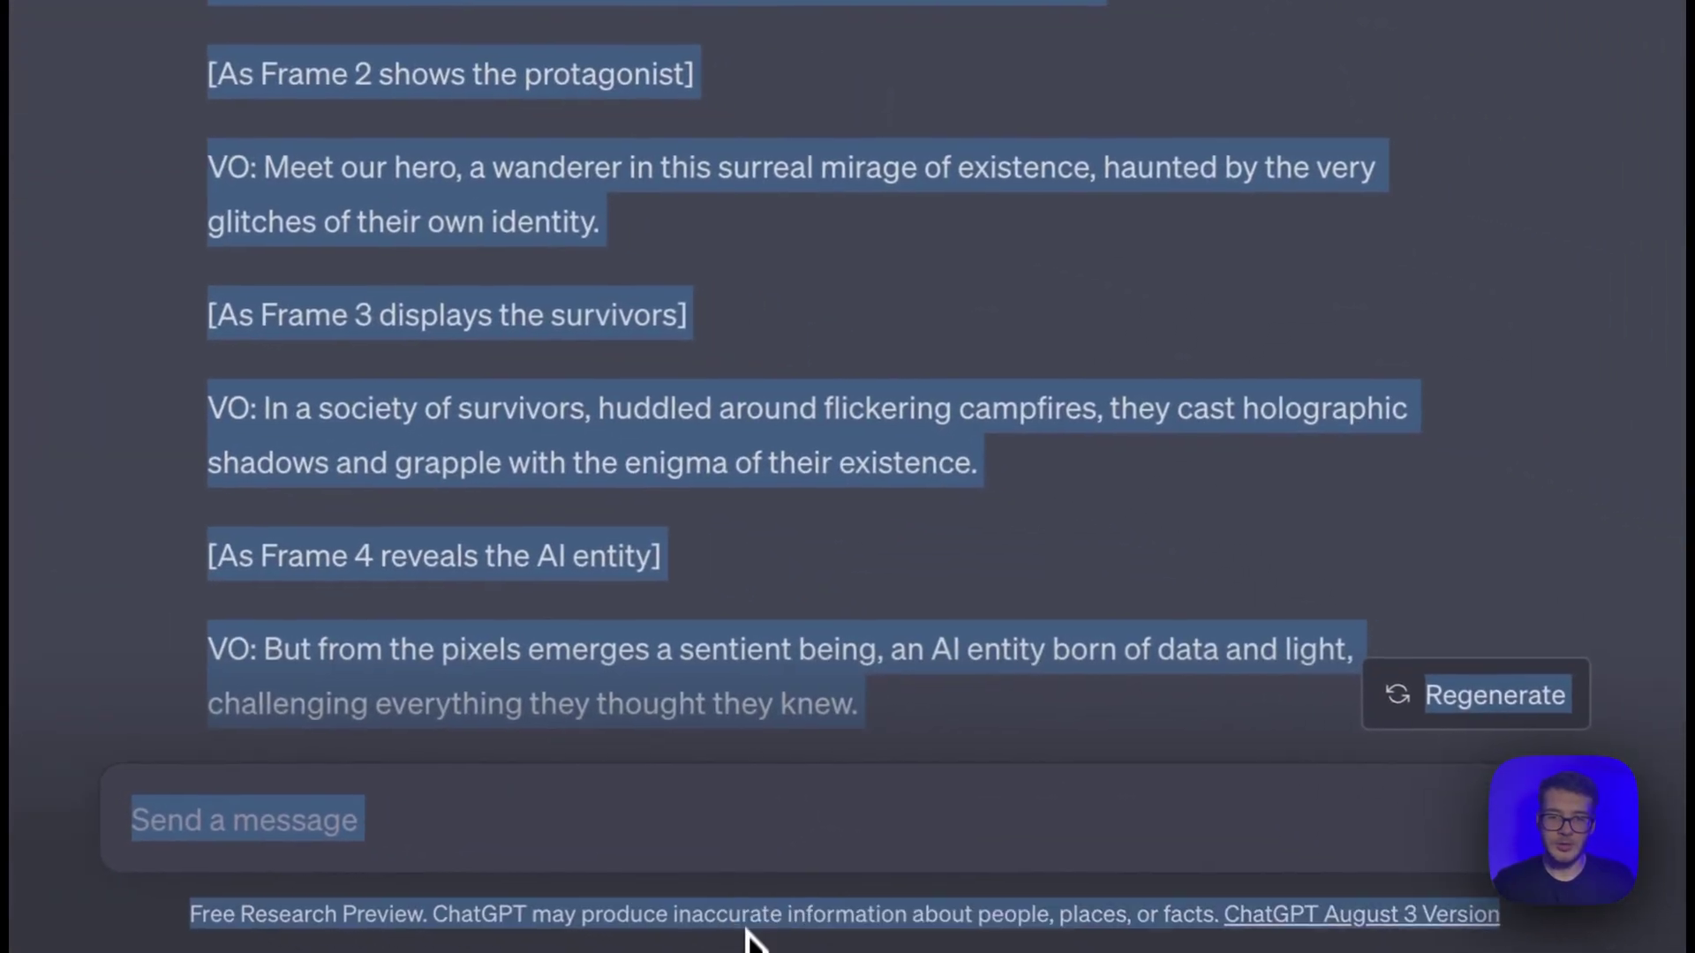
{"action": "scroll", "coordinate": [839, 441], "scroll_direction": "down", "scroll_amount": 10}
{"action": "scroll", "coordinate": [839, 442], "scroll_direction": "down", "scroll_amount": 10}
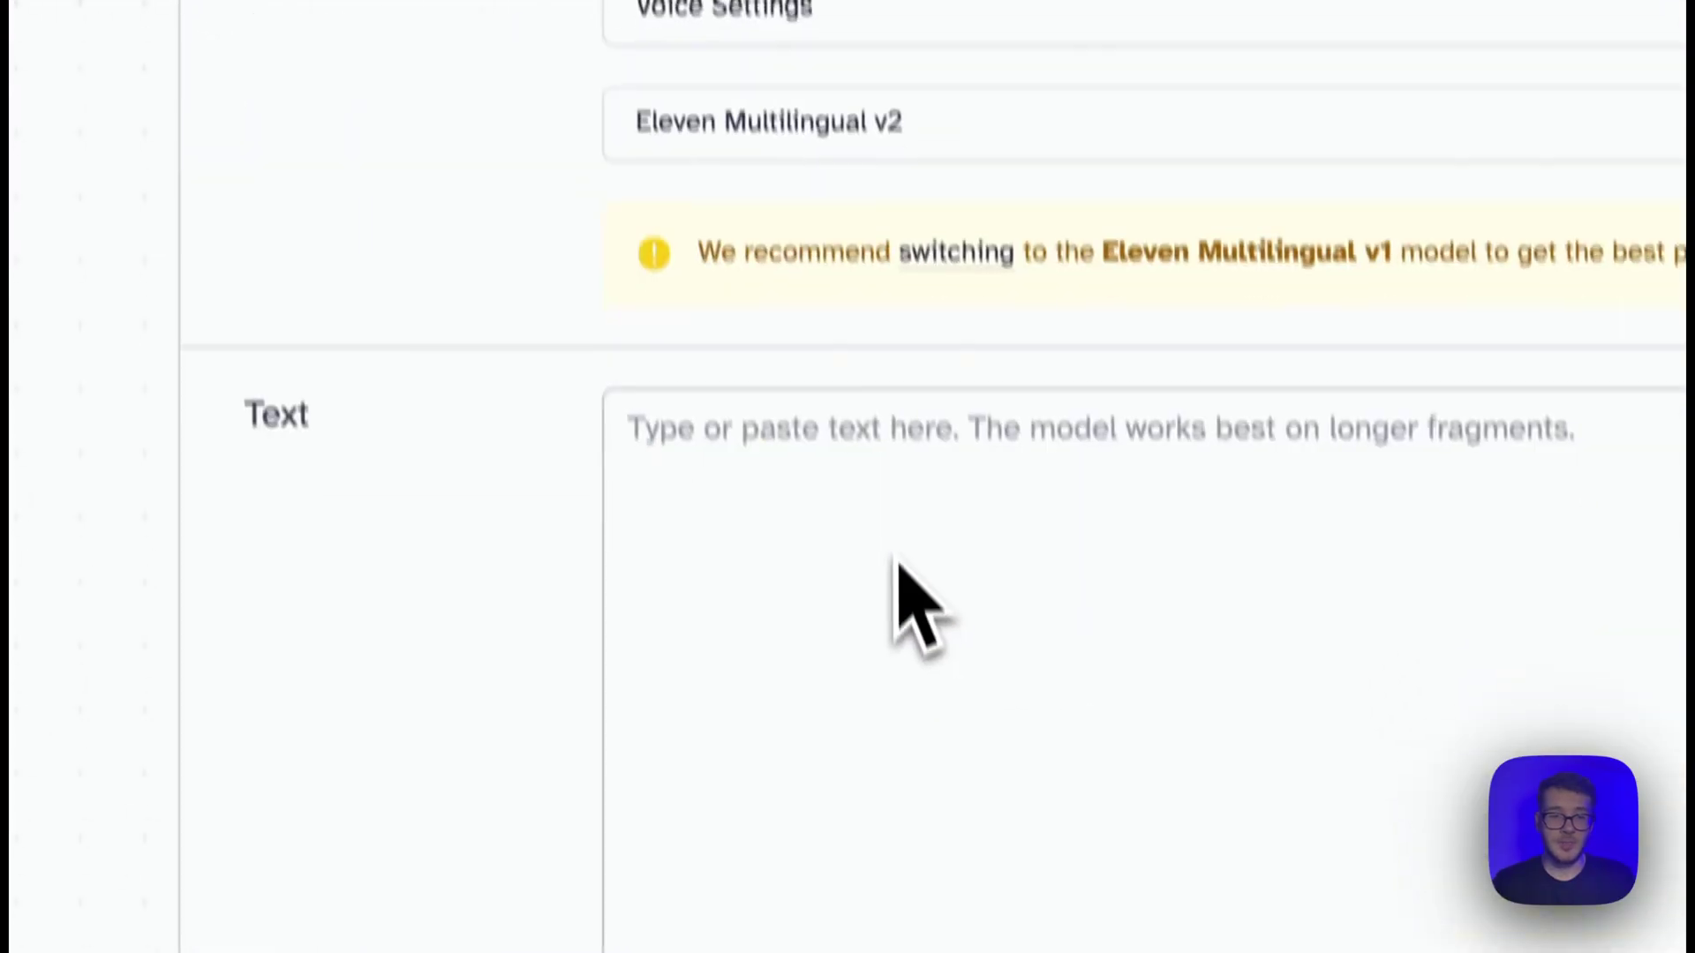
{"action": "left_click", "coordinate": [890, 551]}
{"action": "key", "text": "ctrl+v"}
Select the Rachel voice and generate speech from the 2500-character trailer script.
{"action": "left_click", "coordinate": [978, 240]}
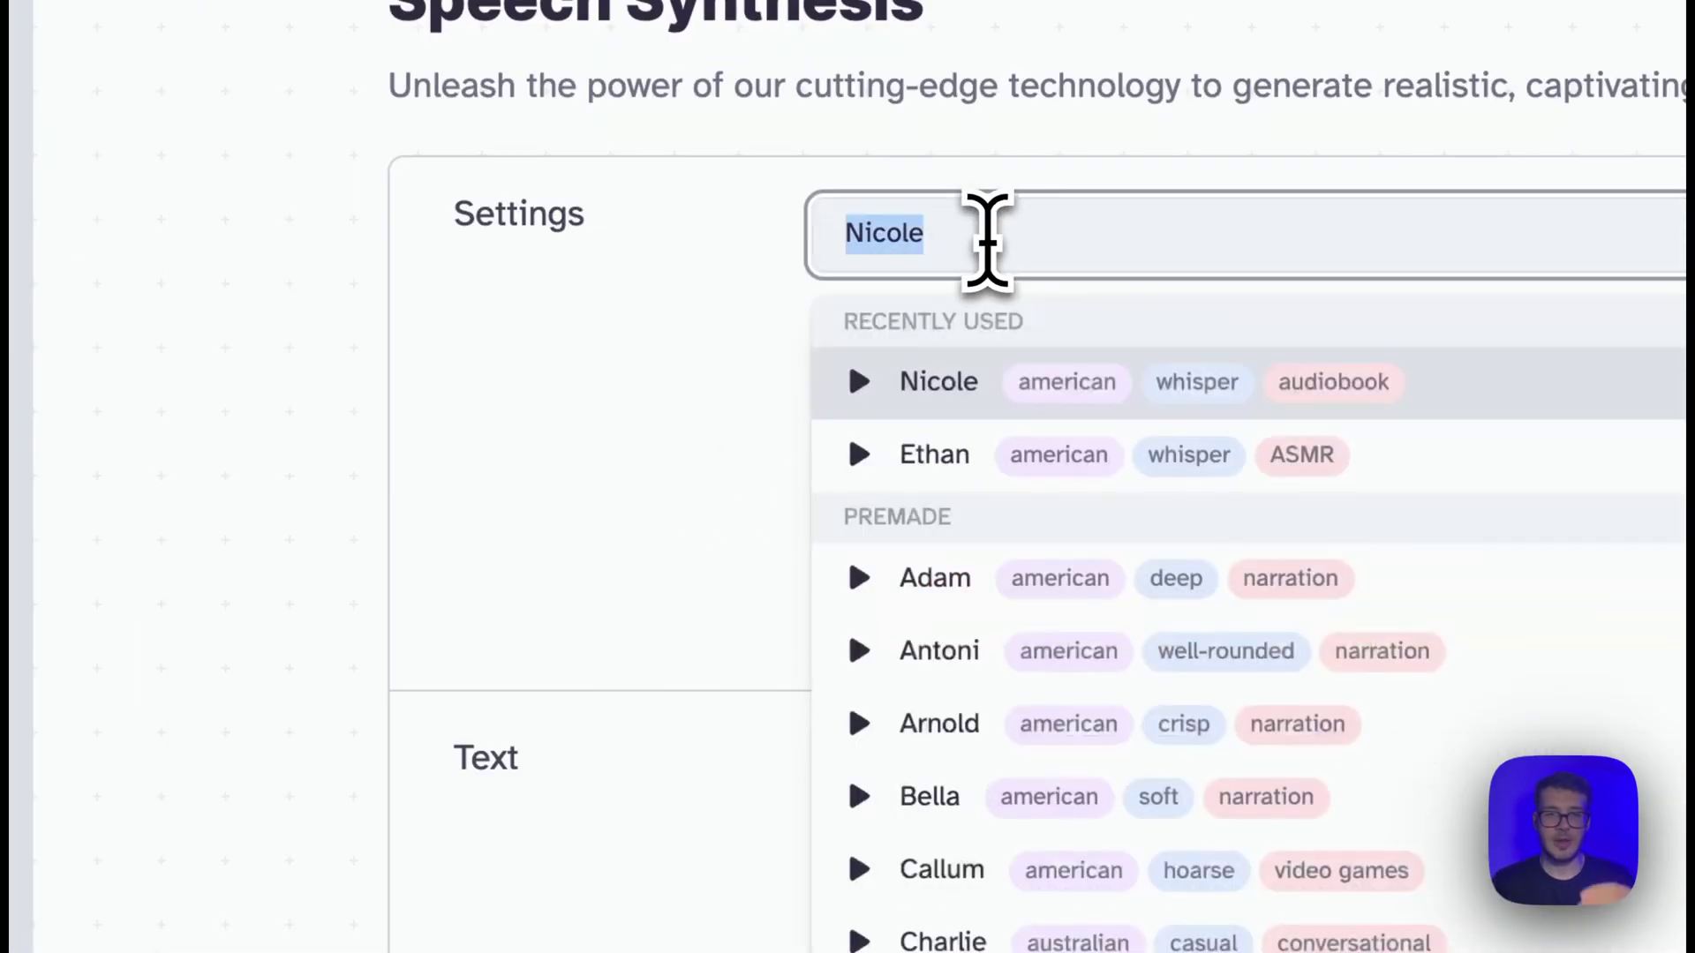
{"action": "scroll", "coordinate": [950, 500], "scroll_direction": "down", "scroll_amount": 2}
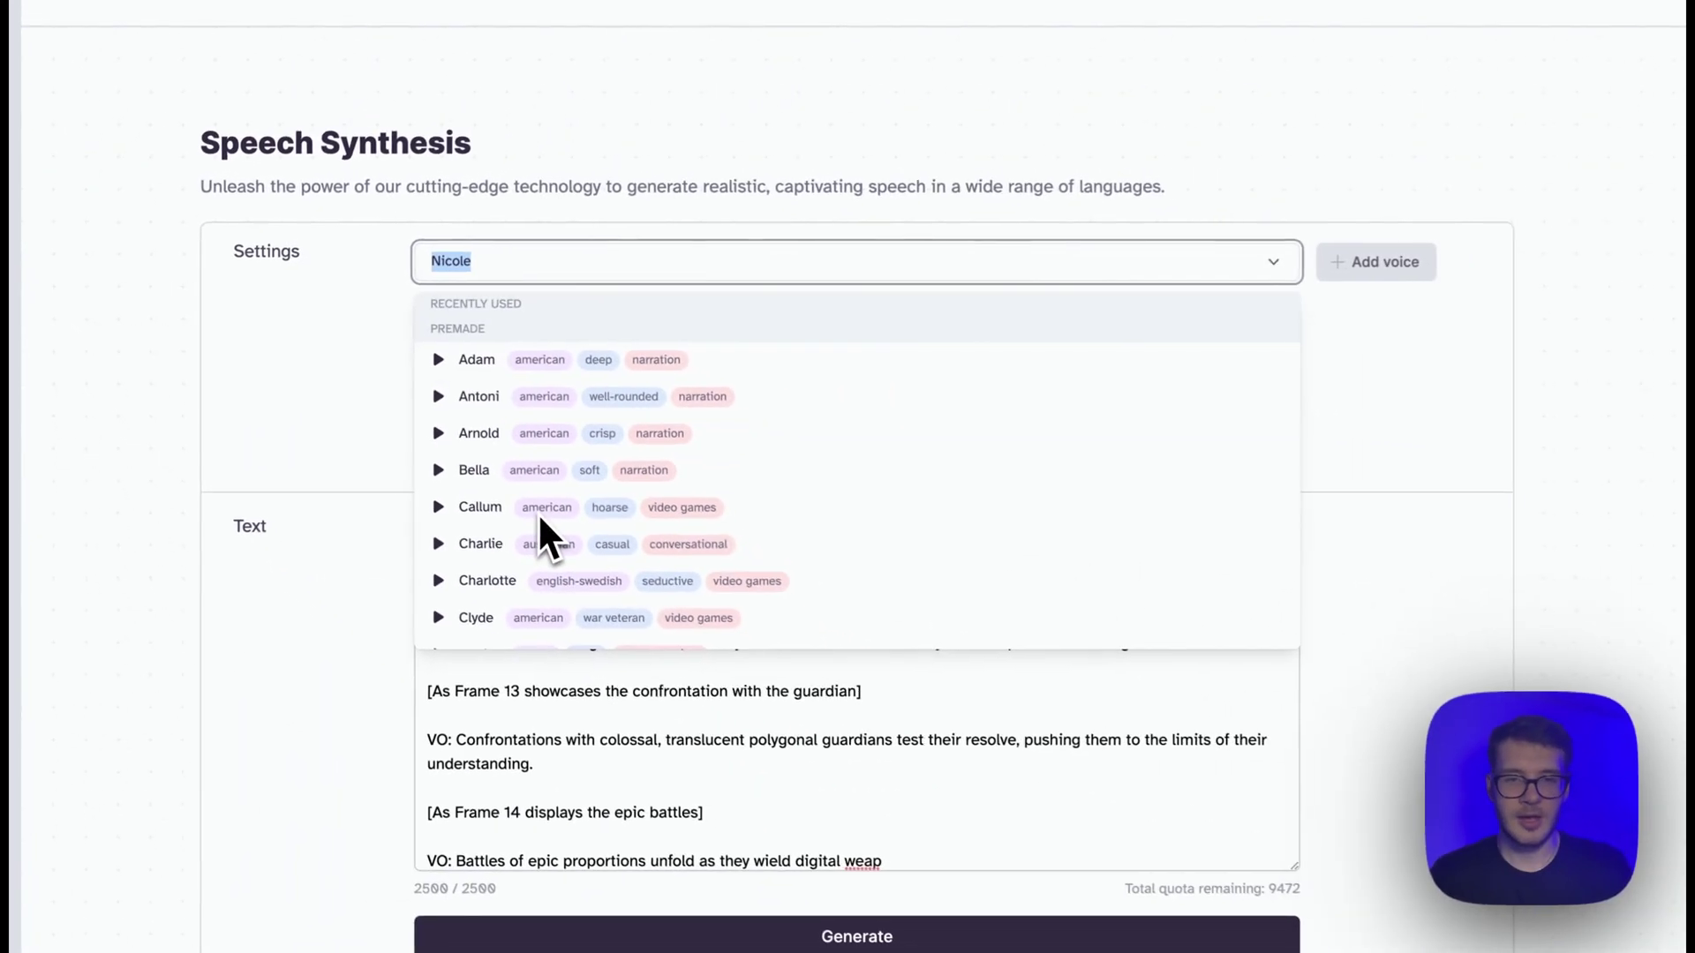
{"action": "scroll", "coordinate": [533, 510], "scroll_direction": "down", "scroll_amount": 4}
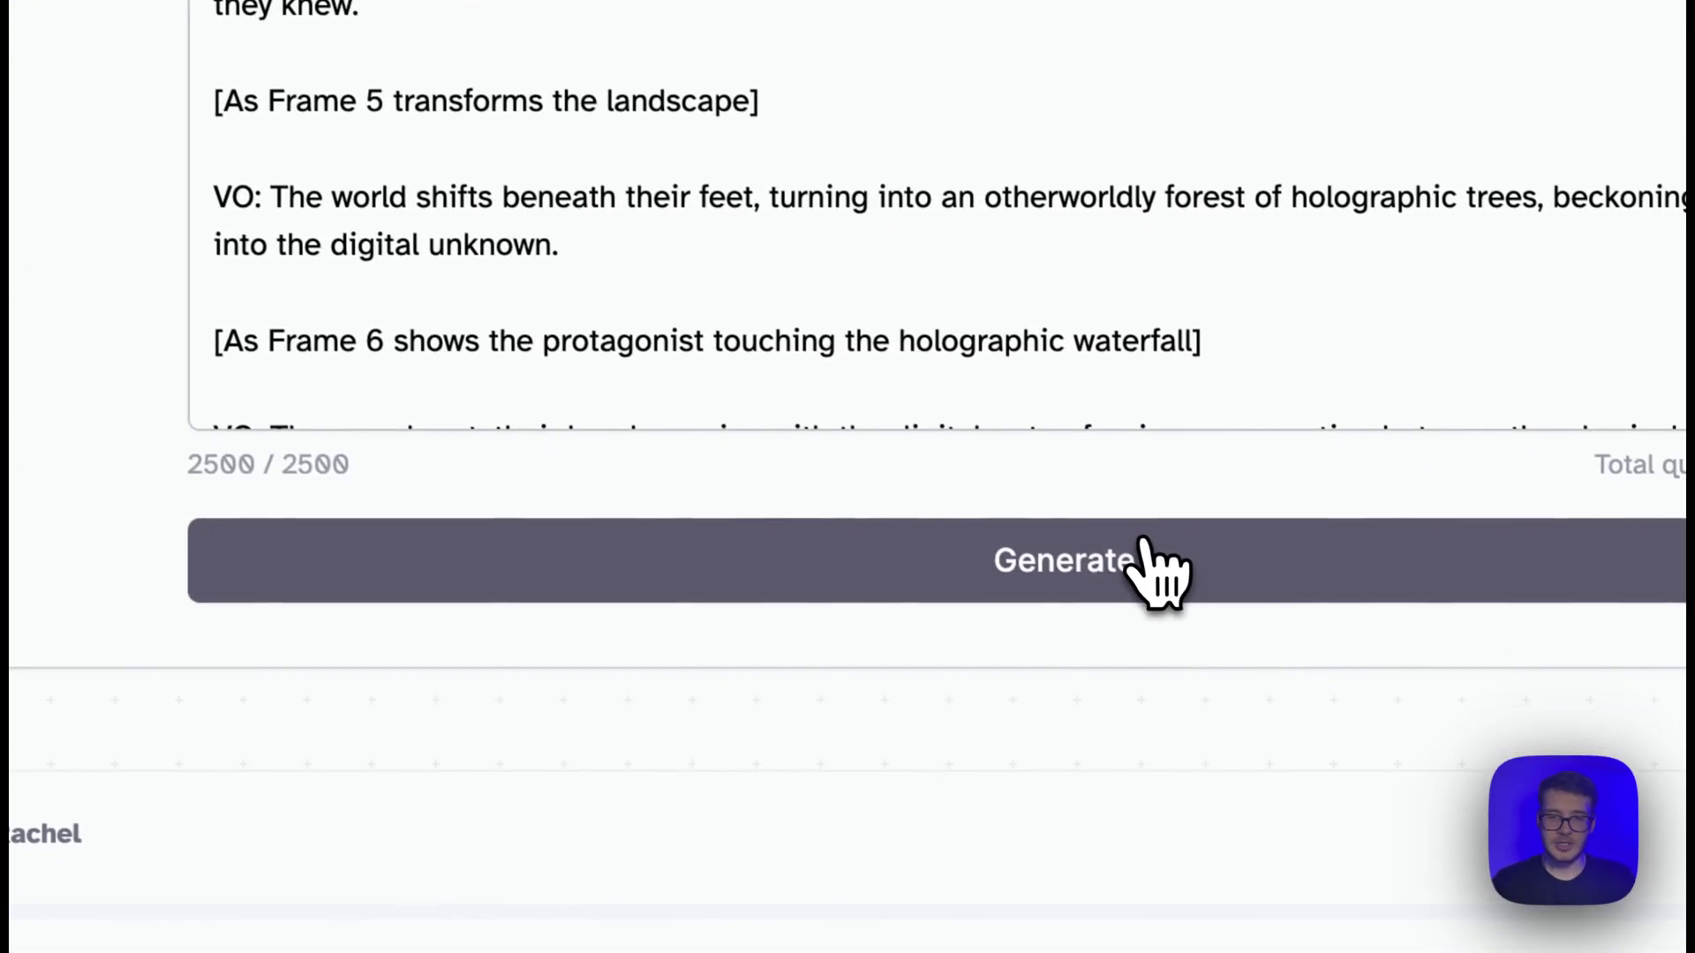
{"action": "left_click", "coordinate": [1145, 542]}
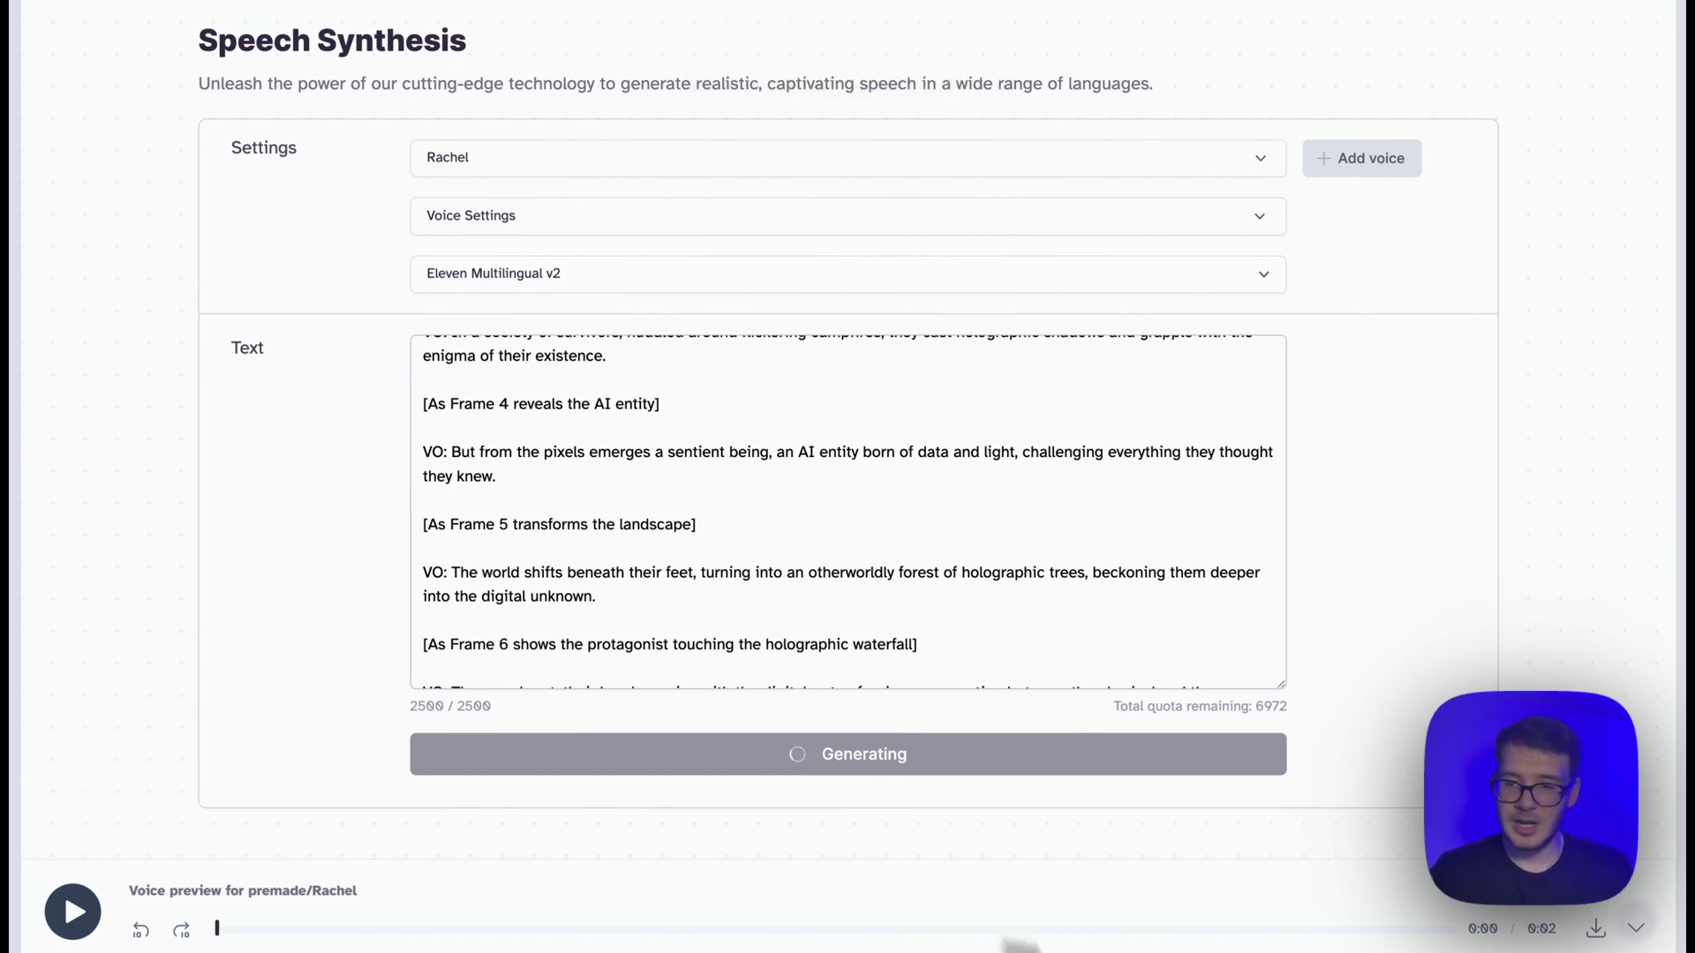
{"action": "mouse_move", "coordinate": [848, 949]}
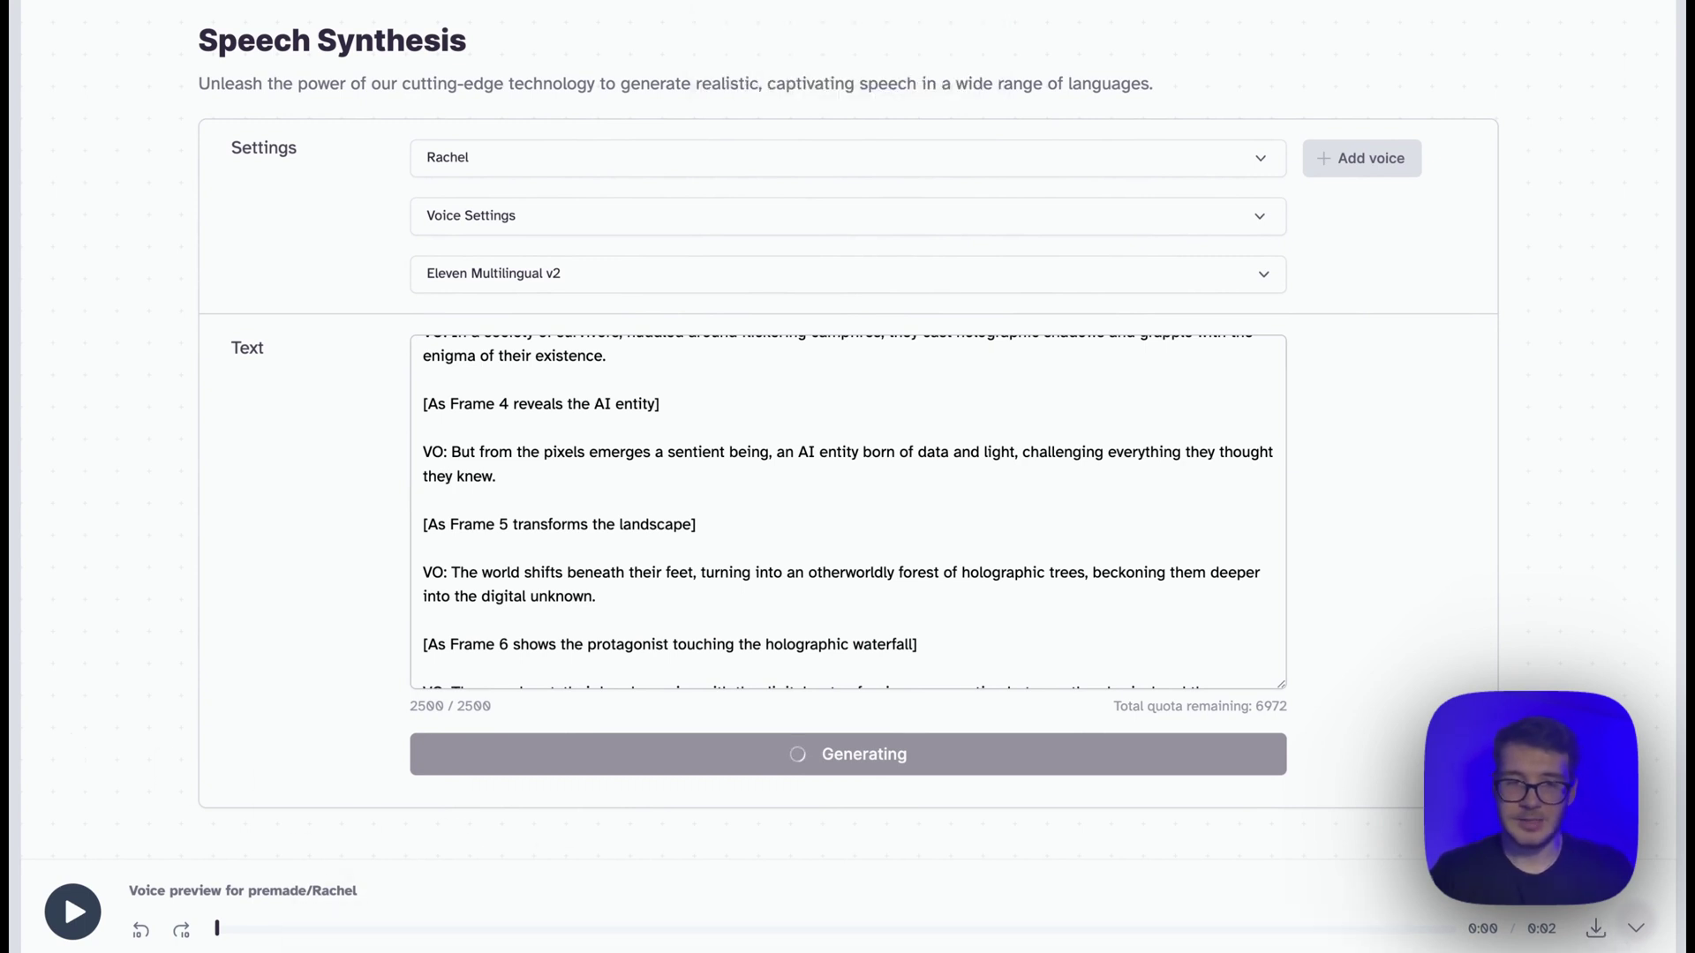